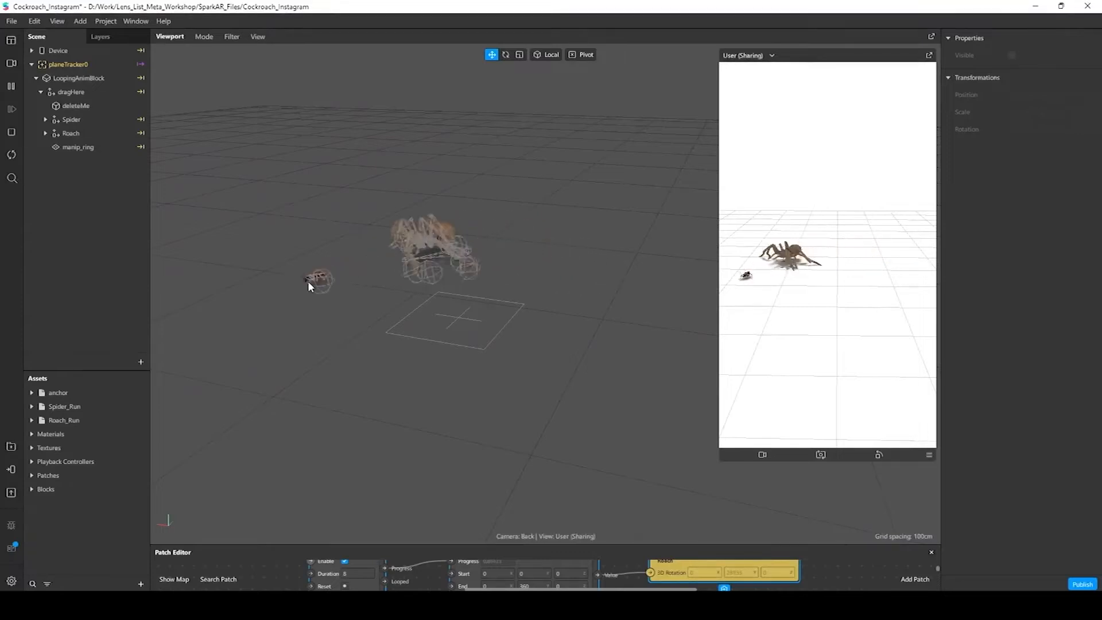
{"action": "left_click", "coordinate": [73, 120]}
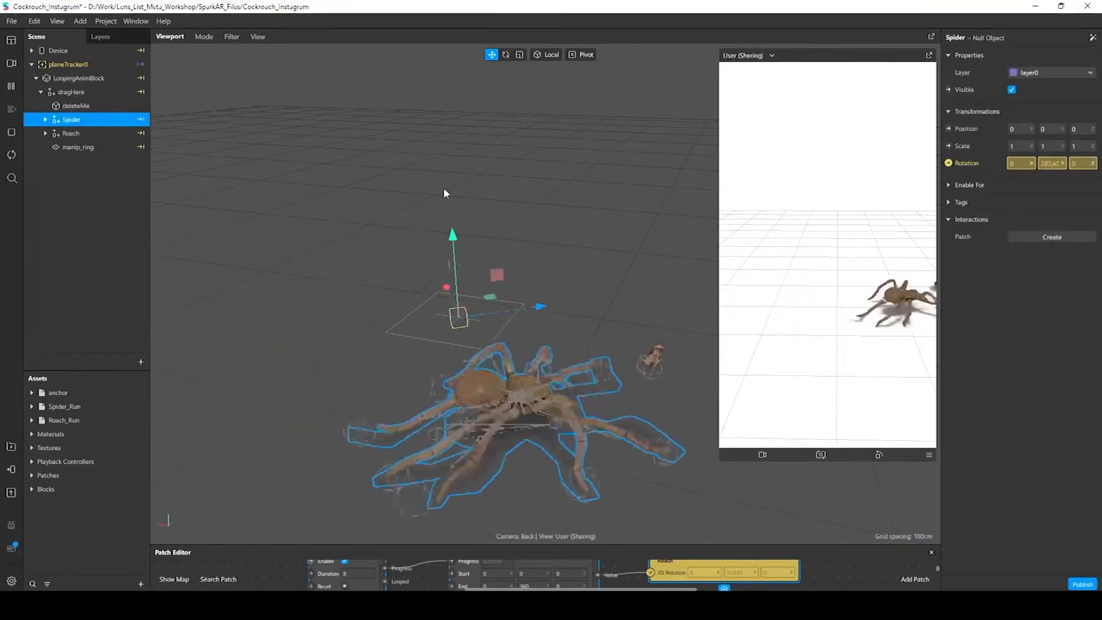
{"action": "left_click", "coordinate": [280, 188]}
{"action": "right_click_drag", "start_coordinate": [502, 209], "coordinate": [602, 253]}
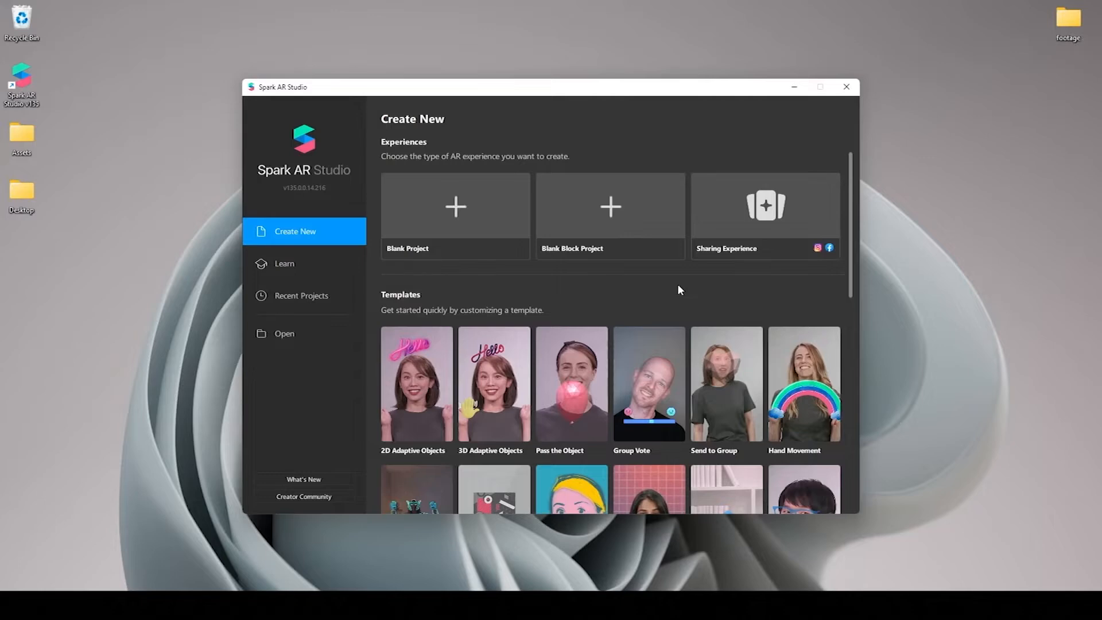
Create a new project from the World Object template and maximize its window
{"action": "scroll", "coordinate": [679, 289], "scroll_direction": "down", "scroll_amount": 2}
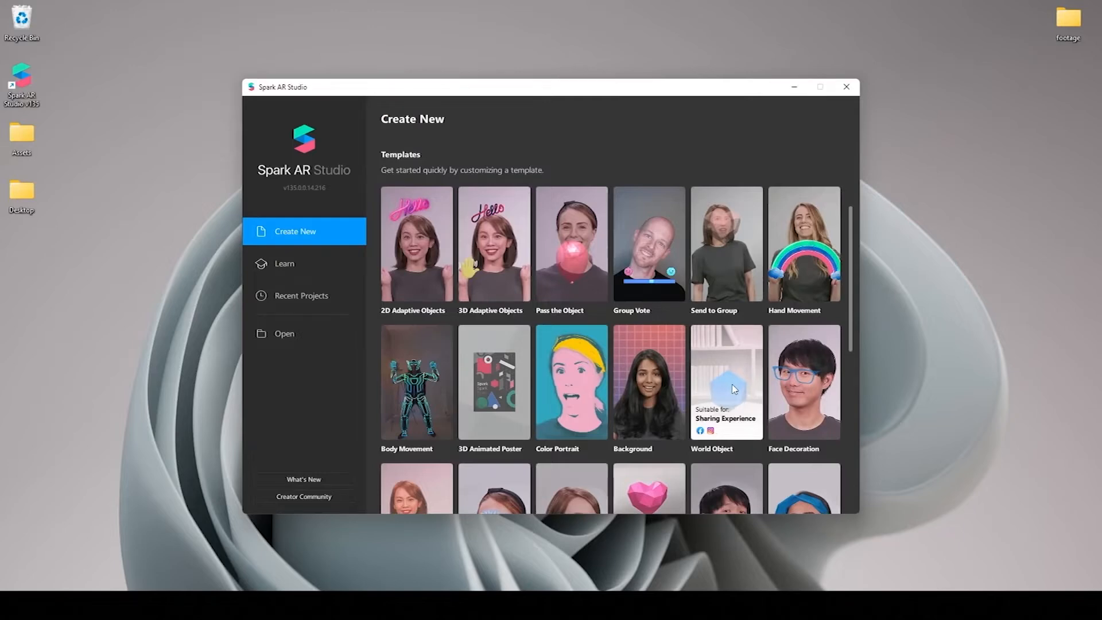
{"action": "left_click", "coordinate": [734, 389]}
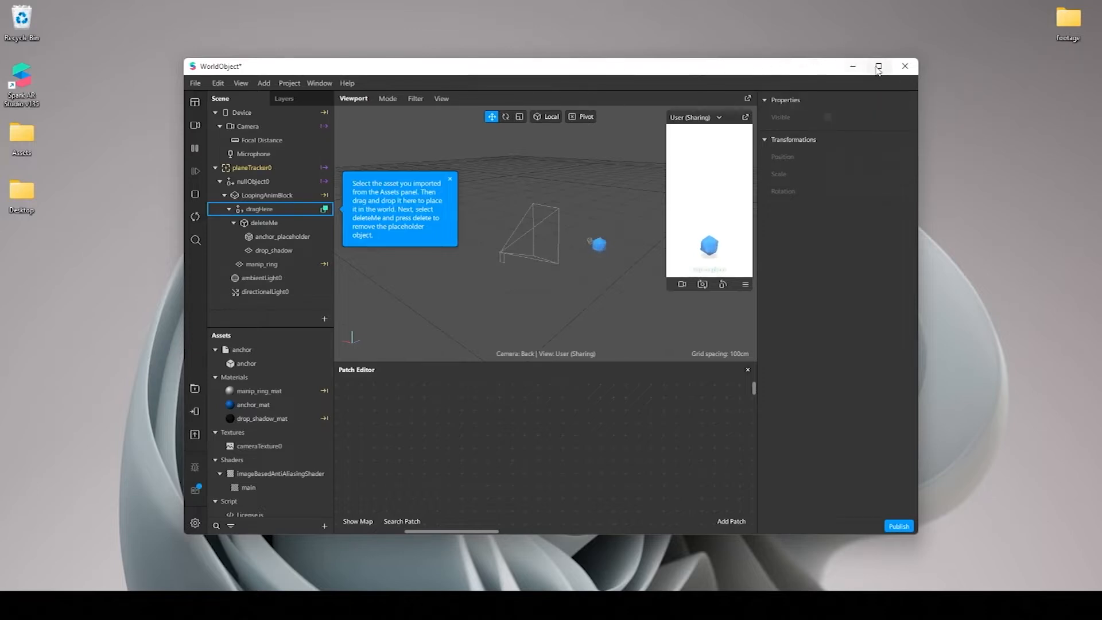
{"action": "left_click", "coordinate": [878, 66]}
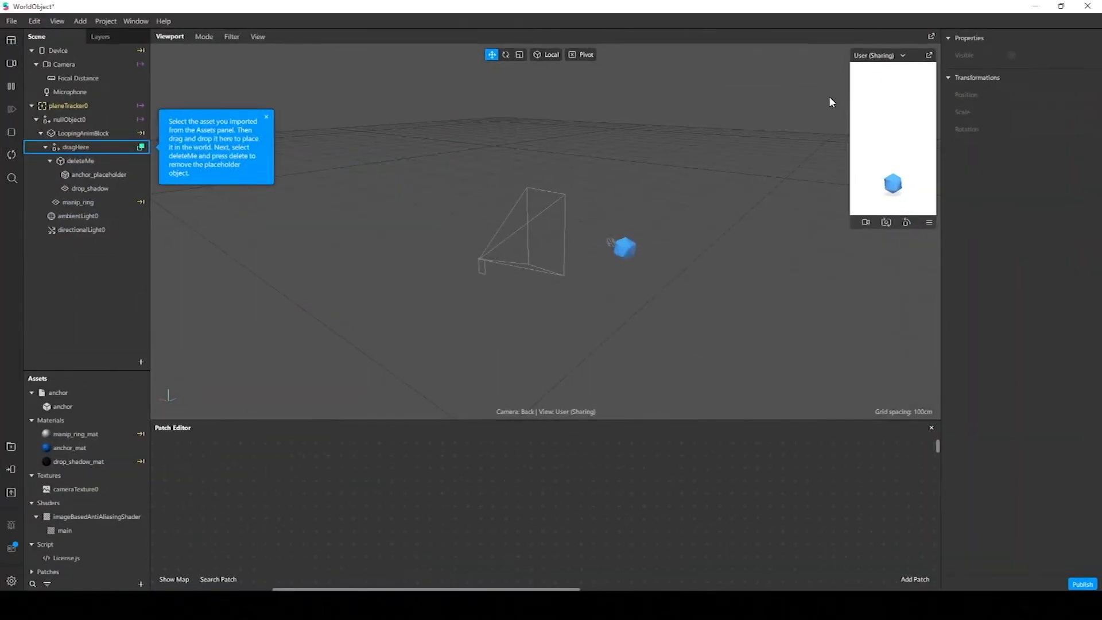
Dismiss the asset placement hint and examine the template's anchor_placeholder and drop_shadow objects in the 3D scene
{"action": "middle_click_drag", "start_coordinate": [629, 239], "coordinate": [530, 232]}
{"action": "scroll", "coordinate": [530, 231], "scroll_direction": "up", "scroll_amount": 6}
{"action": "middle_click_drag", "start_coordinate": [567, 277], "coordinate": [546, 178]}
{"action": "scroll", "coordinate": [547, 178], "scroll_direction": "up", "scroll_amount": 2}
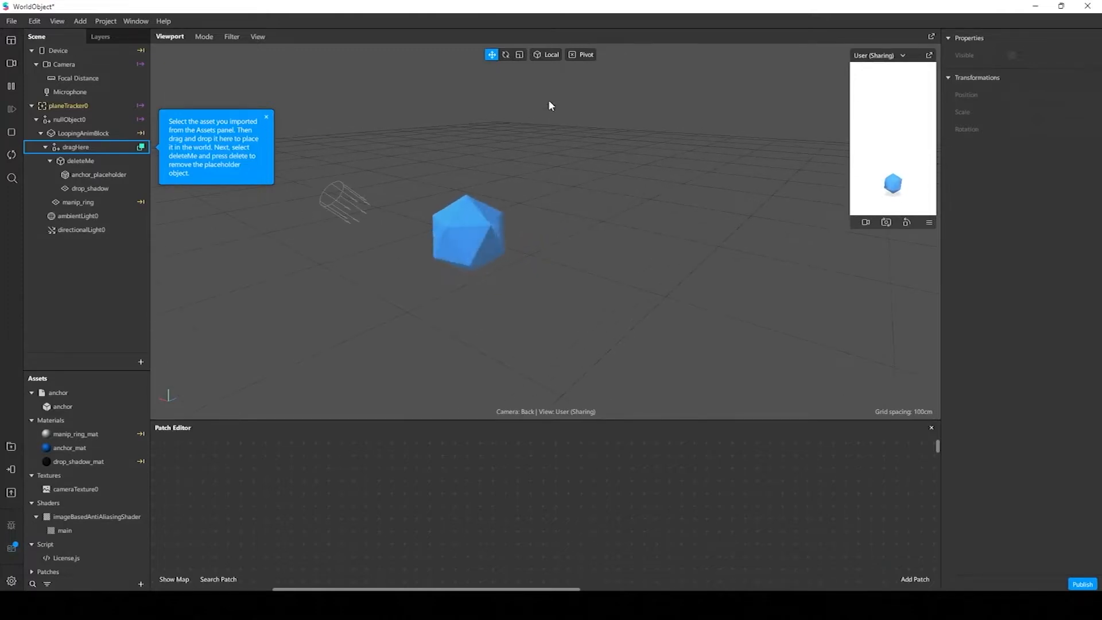
{"action": "right_click_drag", "start_coordinate": [553, 249], "coordinate": [516, 249]}
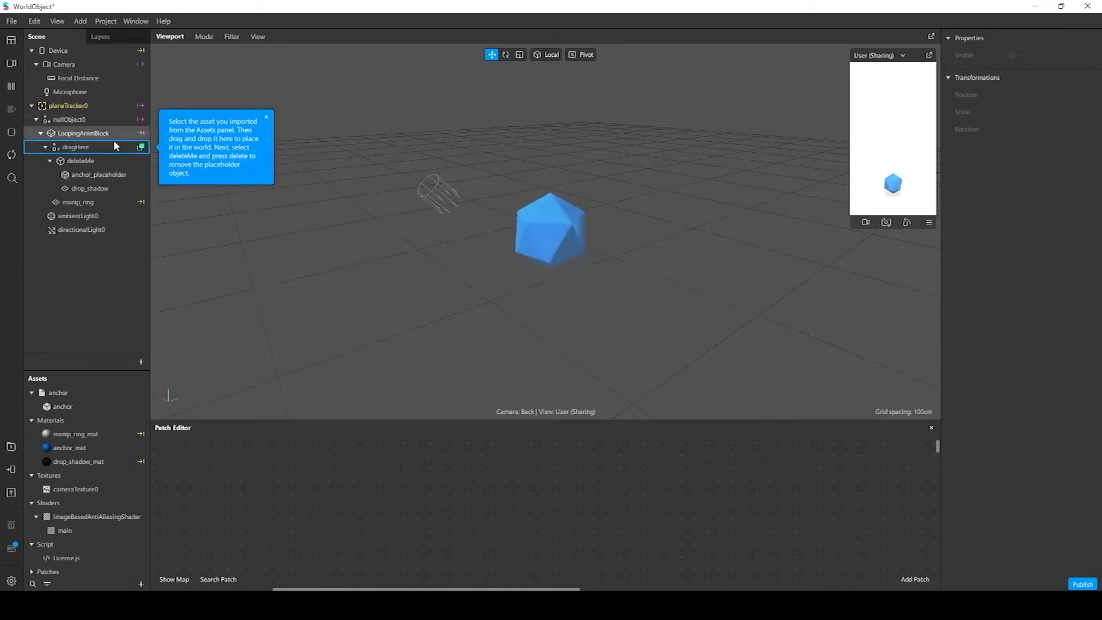
{"action": "left_click", "coordinate": [267, 118]}
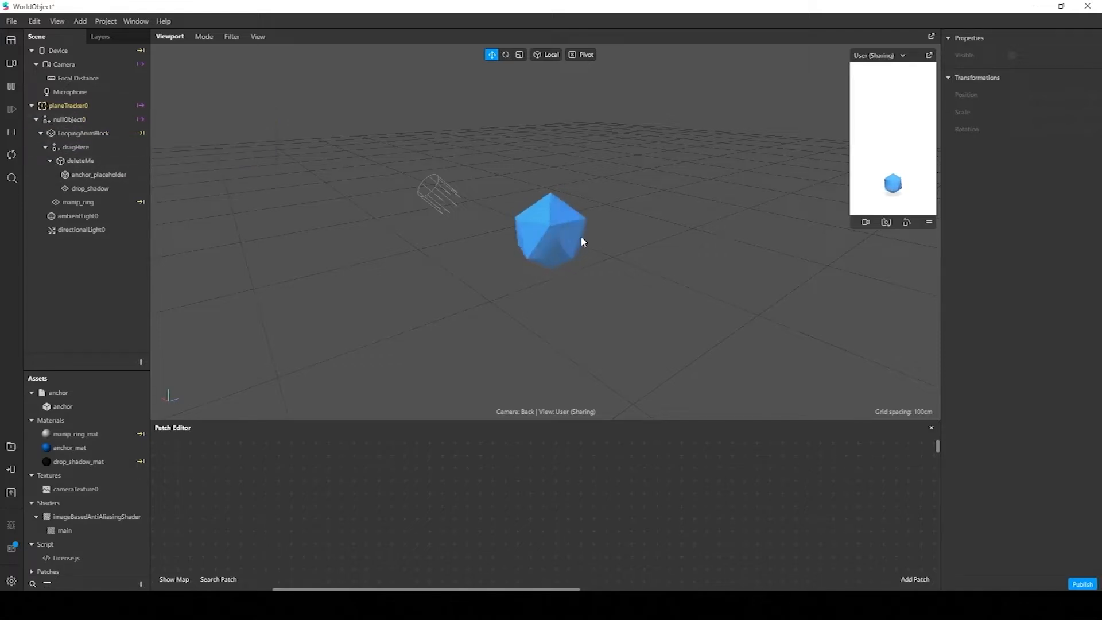
{"action": "right_click_drag", "start_coordinate": [580, 236], "coordinate": [580, 205]}
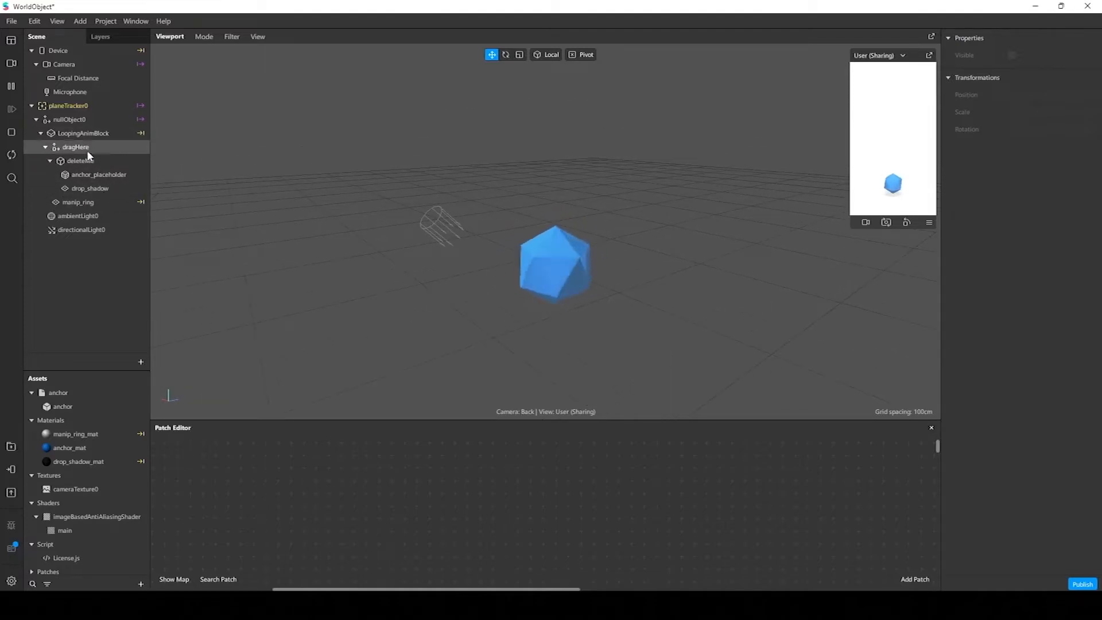
{"action": "left_click", "coordinate": [91, 175]}
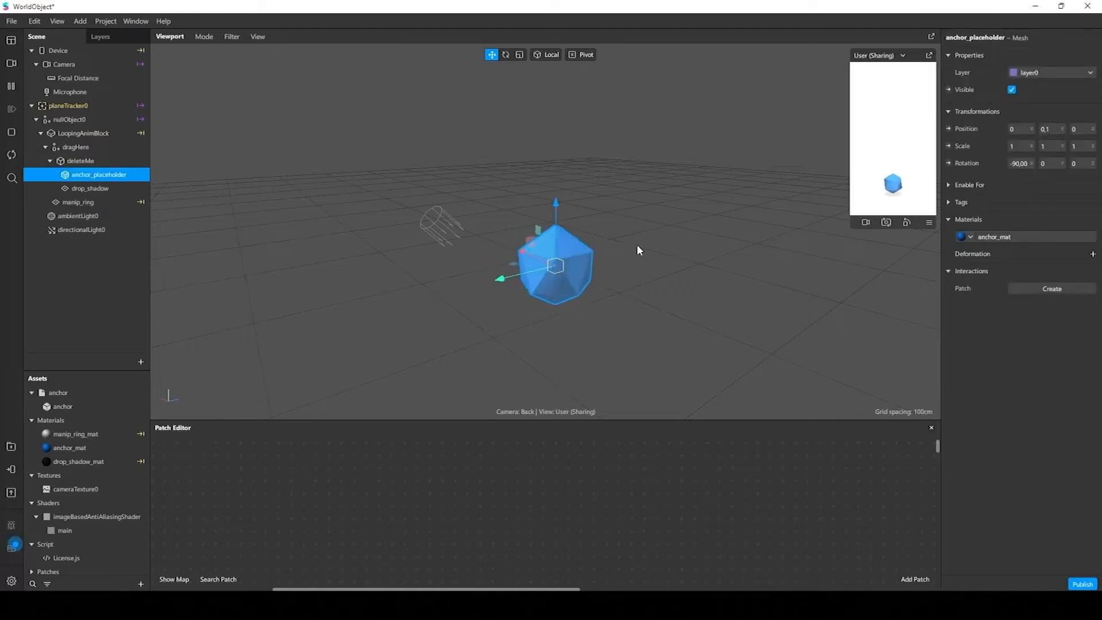
{"action": "left_click", "coordinate": [98, 187]}
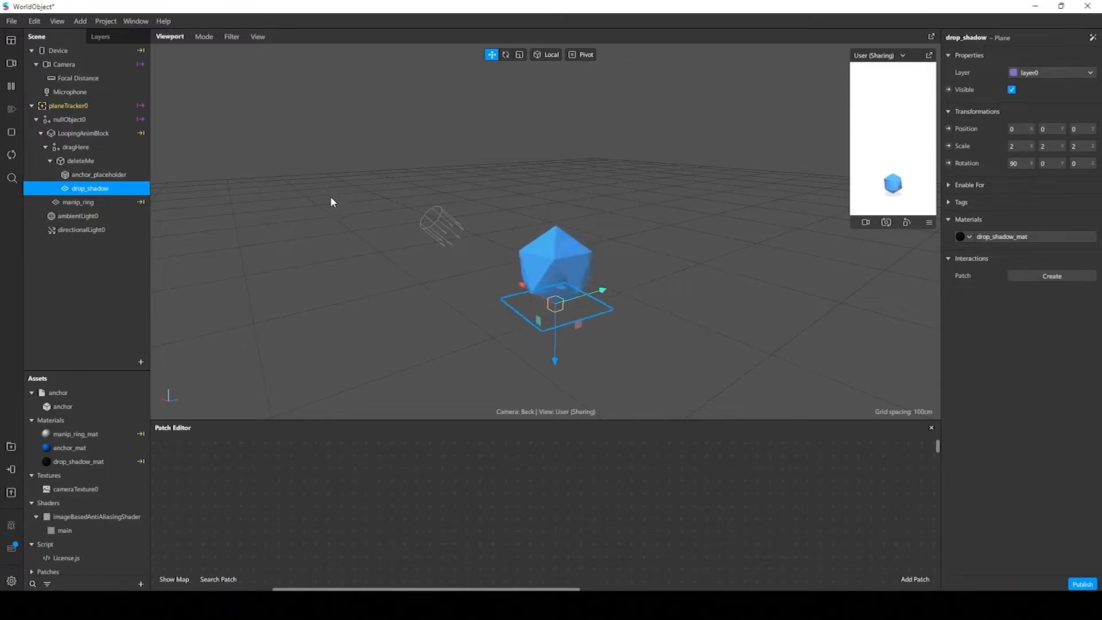
{"action": "left_click", "coordinate": [373, 311]}
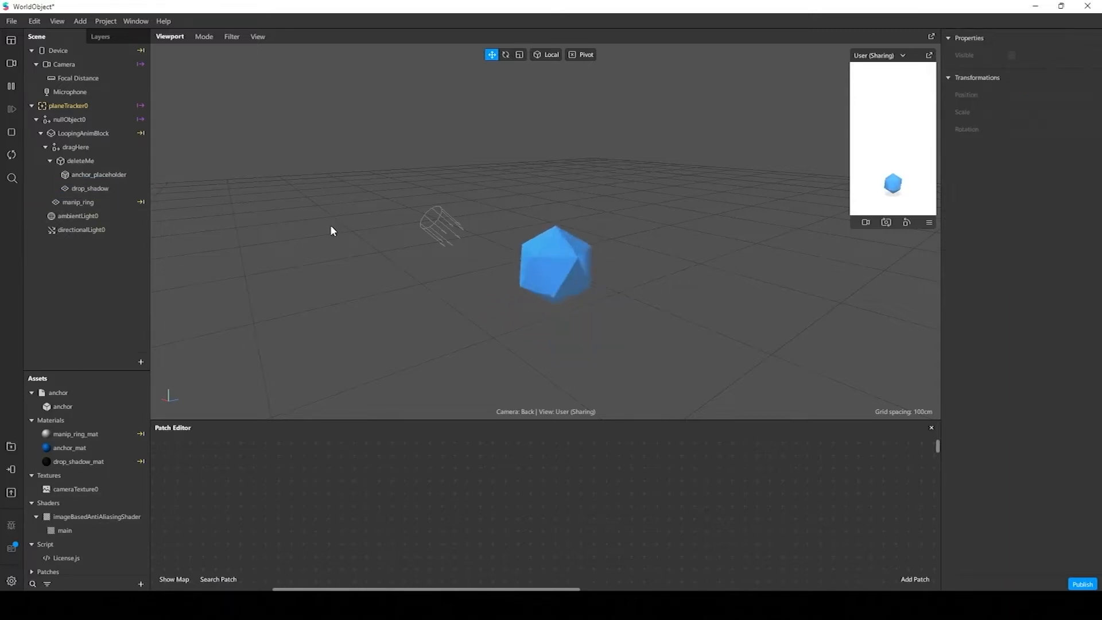
Shrink the Patch Editor to give the viewport more height, and enlarge the simulator preview
{"action": "left_click_drag", "start_coordinate": [424, 420], "coordinate": [425, 514]}
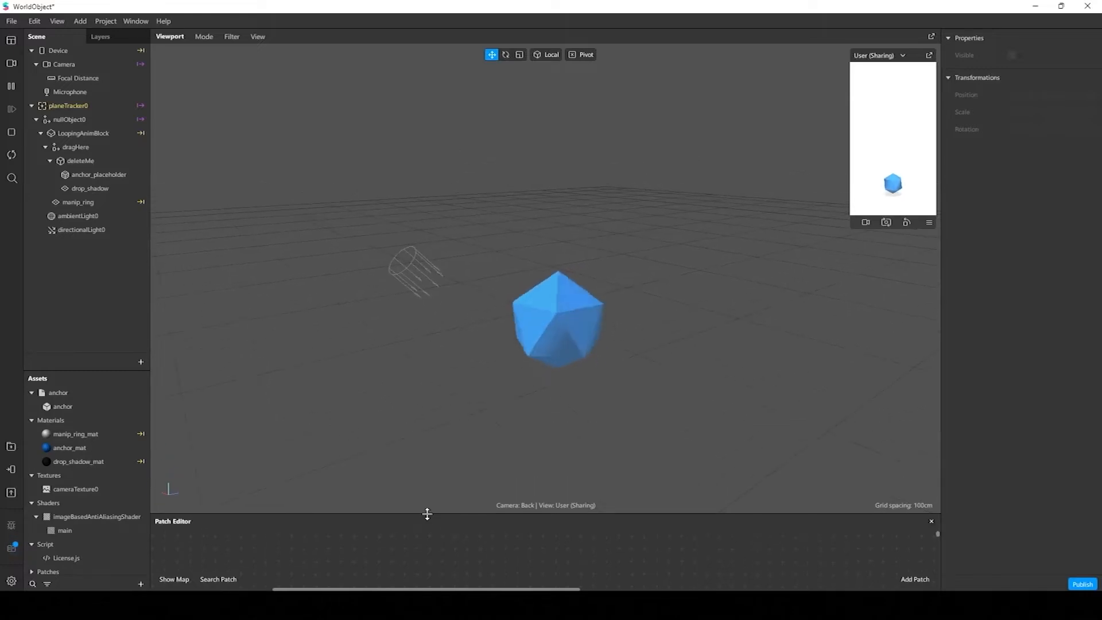
{"action": "left_click_drag", "start_coordinate": [853, 227], "coordinate": [743, 421]}
{"action": "scroll", "coordinate": [101, 501], "scroll_direction": "down", "scroll_amount": 1}
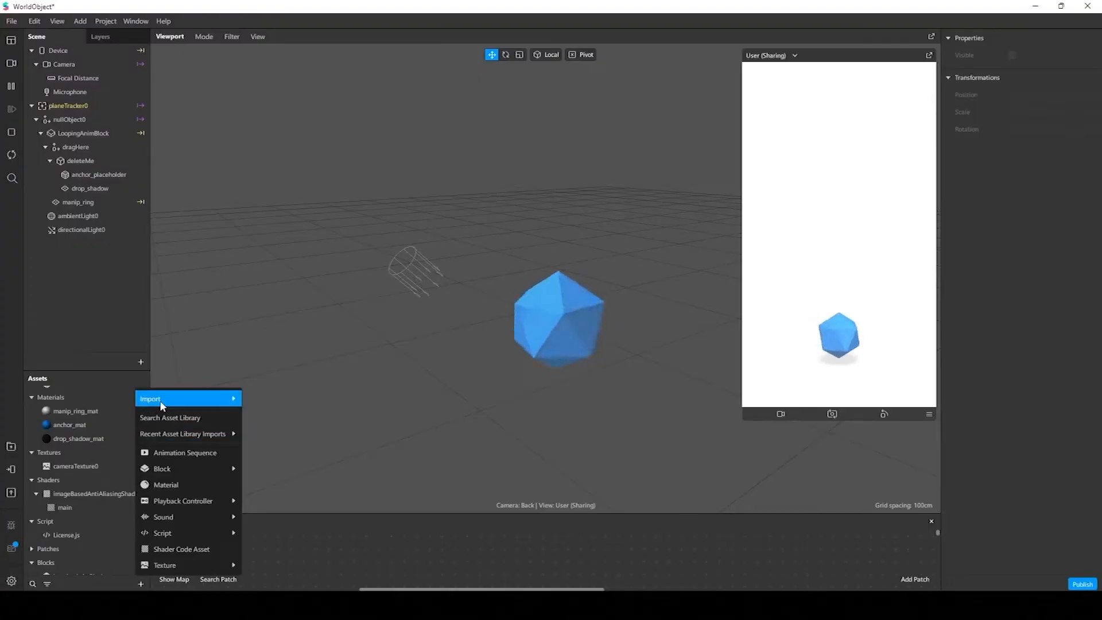
Import the Roach_Run 3D model from the 3D_Model folder inside the desktop's Assets folder
{"action": "mouse_move", "coordinate": [162, 405]}
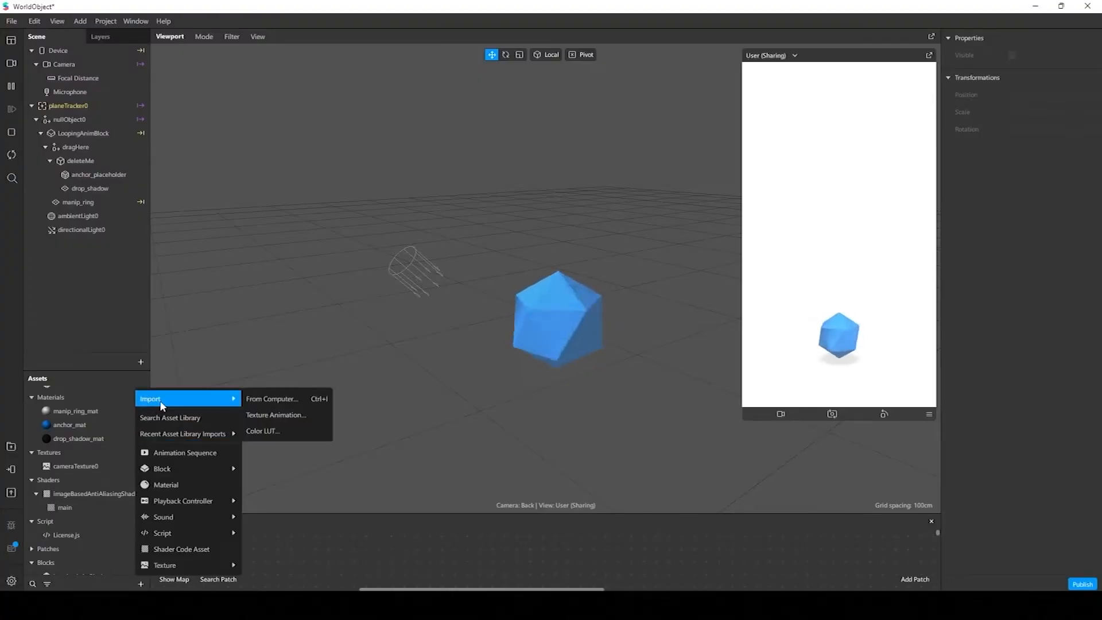
{"action": "left_click", "coordinate": [276, 401]}
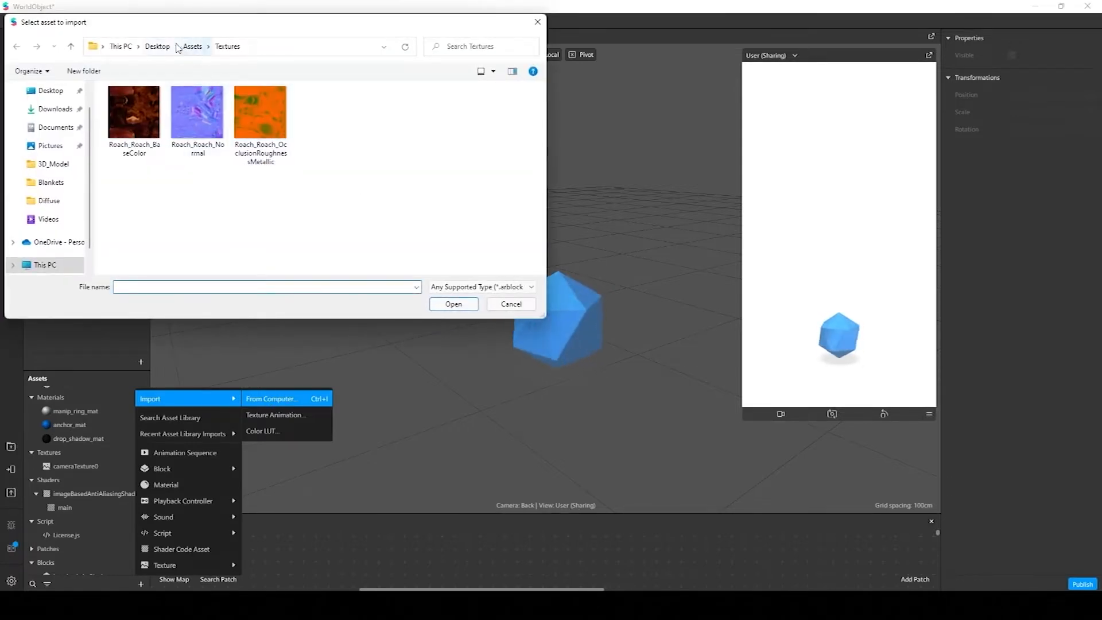
{"action": "left_click", "coordinate": [158, 46]}
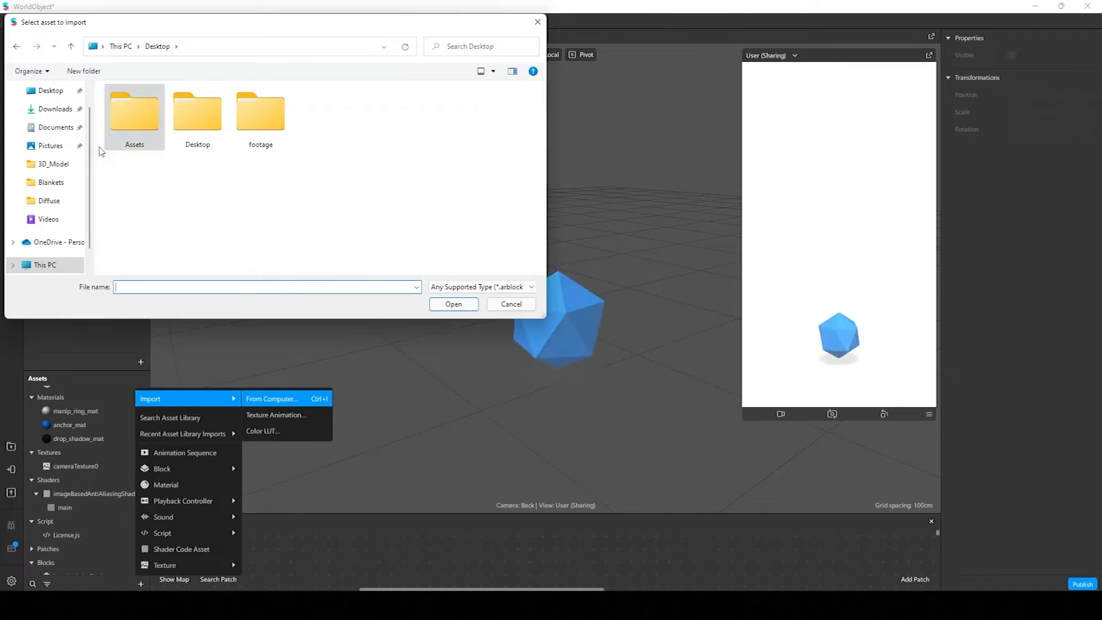
{"action": "double_click", "coordinate": [129, 117]}
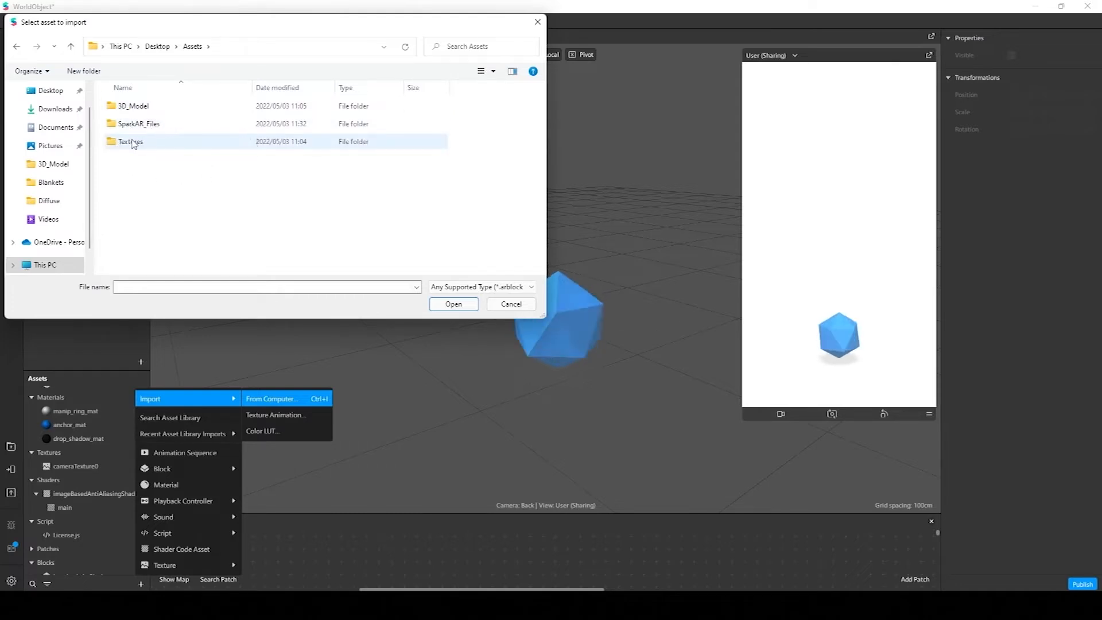
{"action": "double_click", "coordinate": [166, 107]}
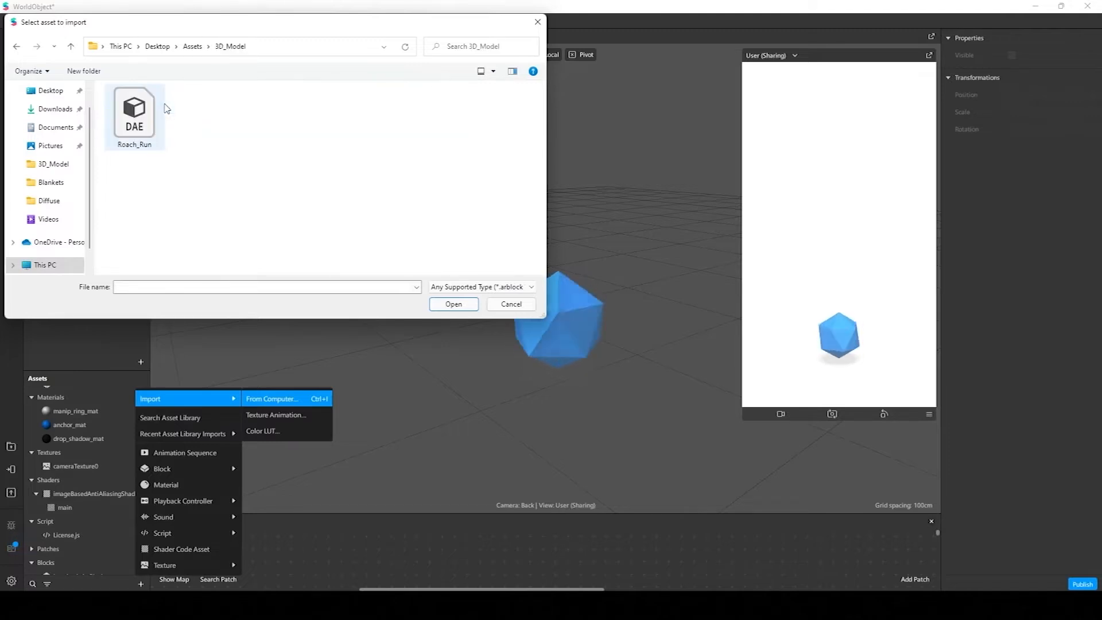
{"action": "left_click_drag", "start_coordinate": [324, 205], "coordinate": [133, 124]}
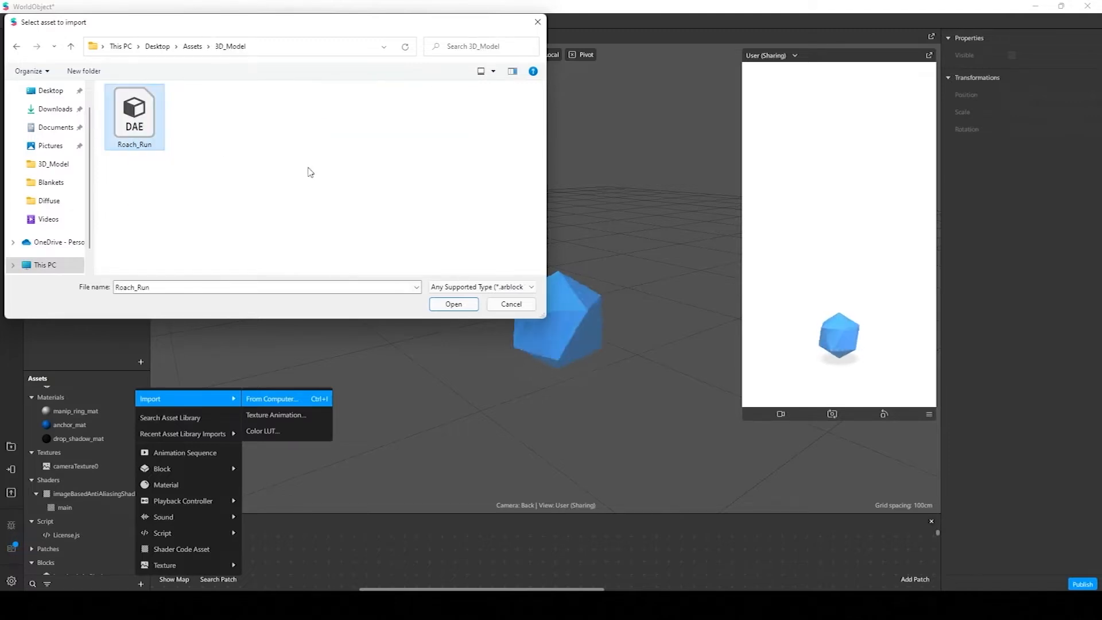
{"action": "left_click", "coordinate": [450, 303]}
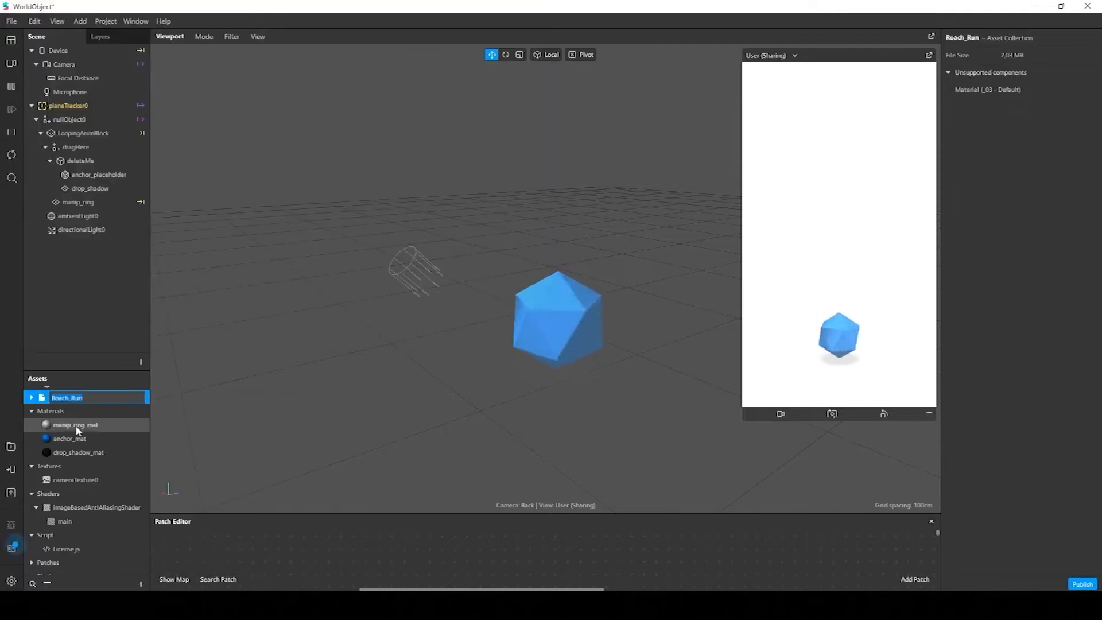
Import the Roach_Roach_BaseColor, Roach_Roach_Normal and Roach_Roach_OcclusionRoughnessMetallic images from the Textures folder
{"action": "scroll", "coordinate": [75, 425], "scroll_direction": "up", "scroll_amount": 1}
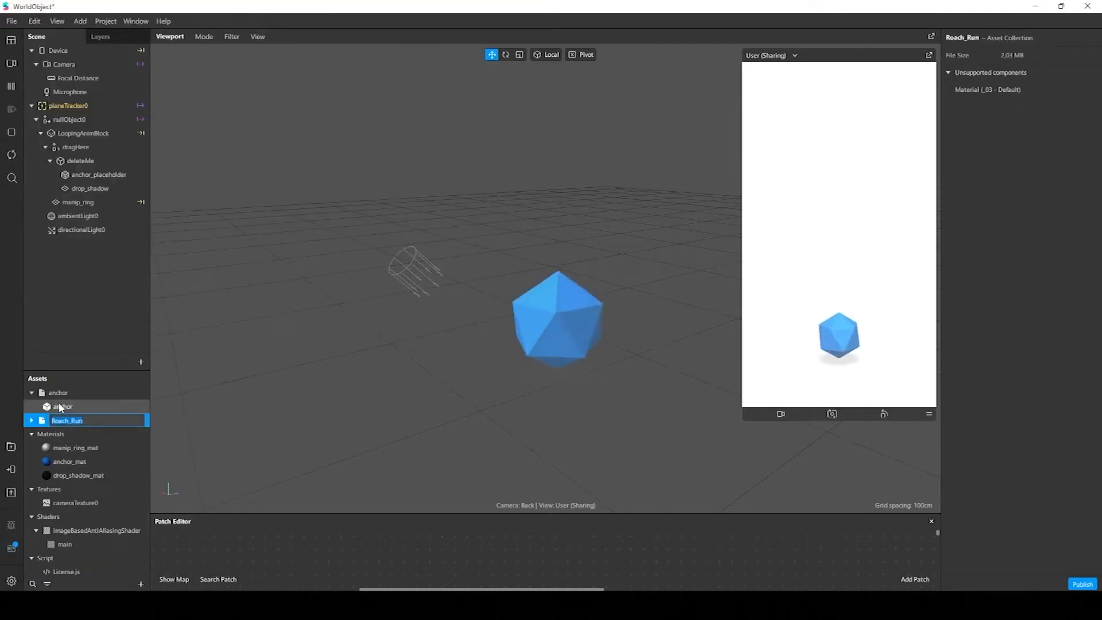
{"action": "left_click", "coordinate": [141, 584]}
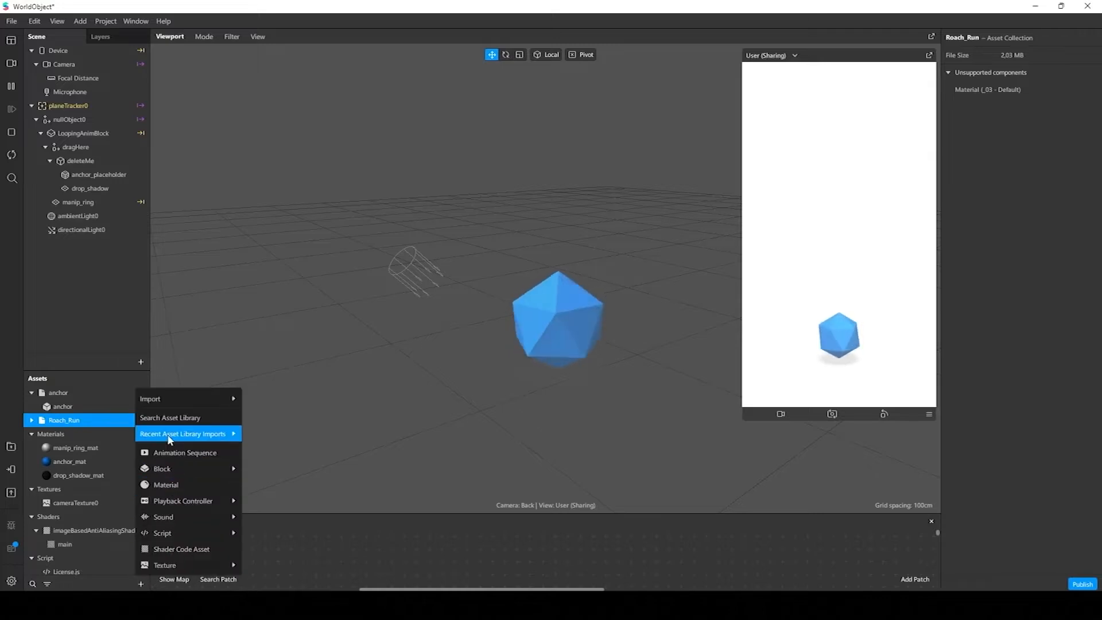
{"action": "mouse_move", "coordinate": [171, 404]}
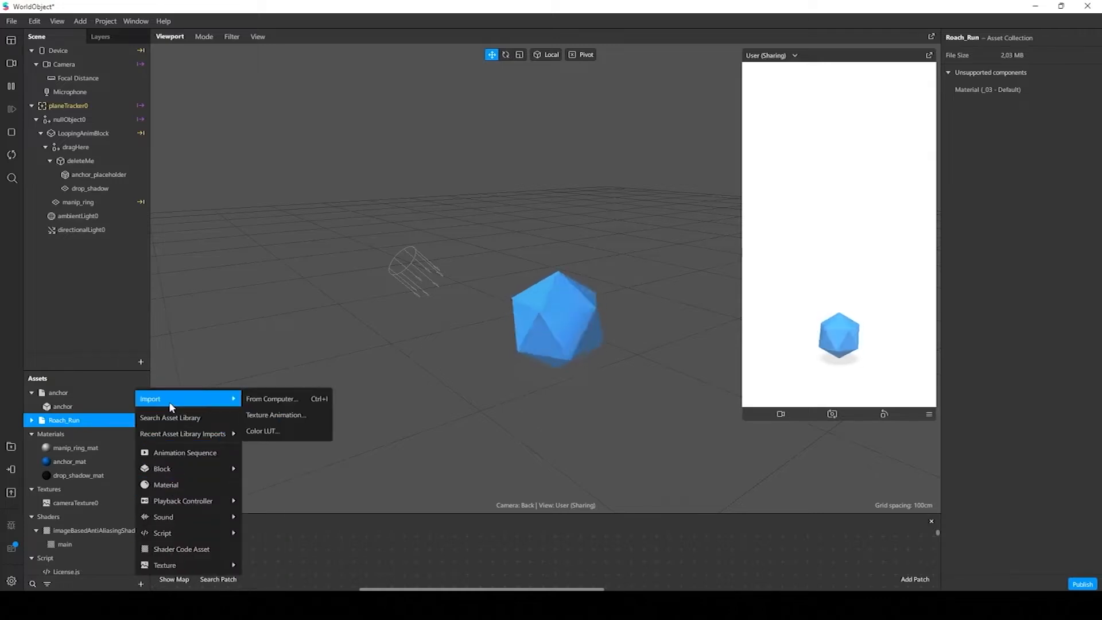
{"action": "left_click", "coordinate": [268, 400]}
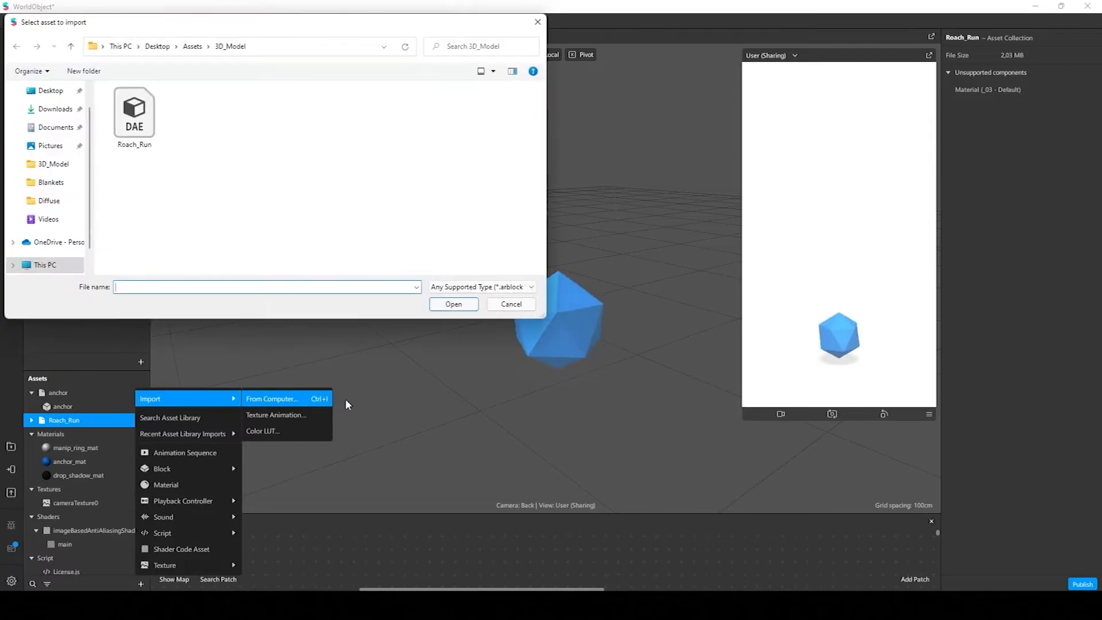
{"action": "left_click", "coordinate": [193, 46]}
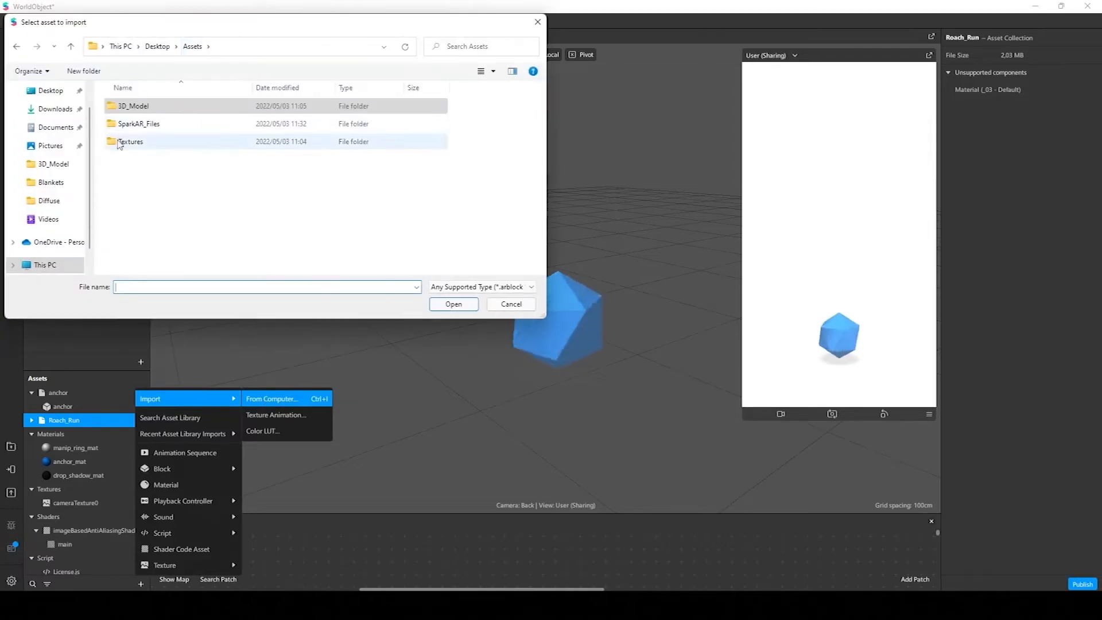
{"action": "double_click", "coordinate": [148, 144]}
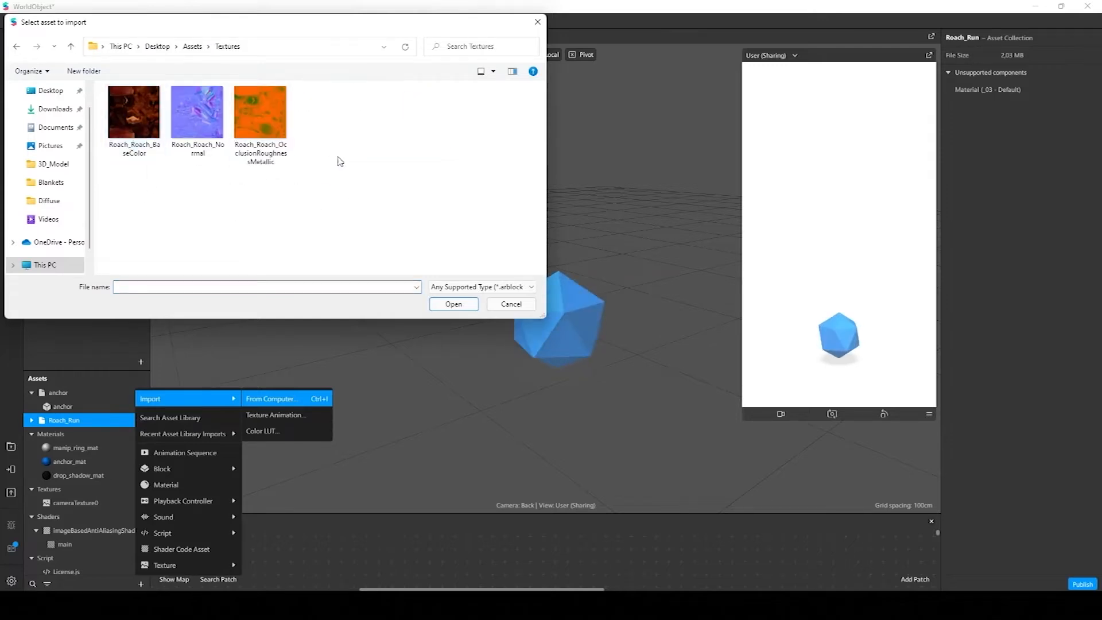
{"action": "left_click_drag", "start_coordinate": [379, 174], "coordinate": [149, 153]}
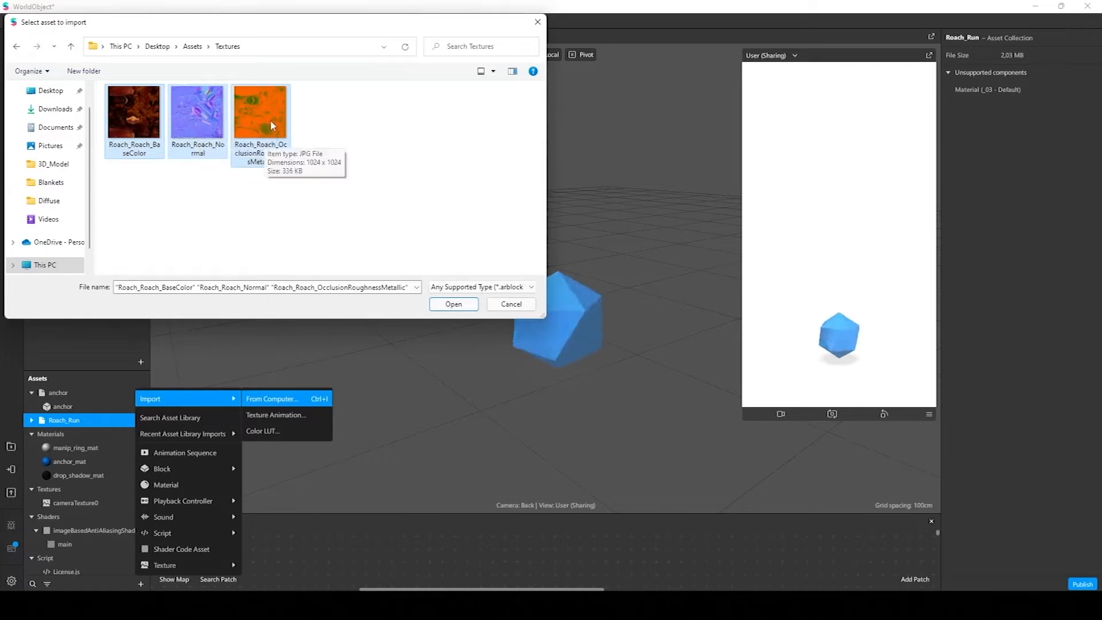
{"action": "left_click", "coordinate": [443, 306]}
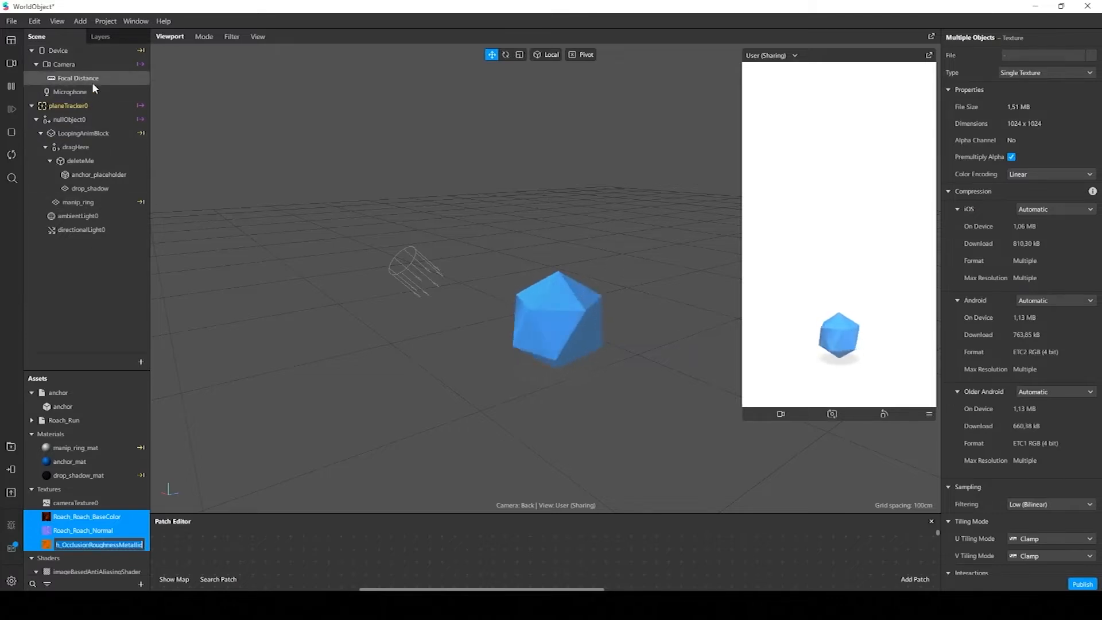
Place the imported Roach_Run model in the scene hierarchy as a child of deleteMe
{"action": "left_click", "coordinate": [97, 418]}
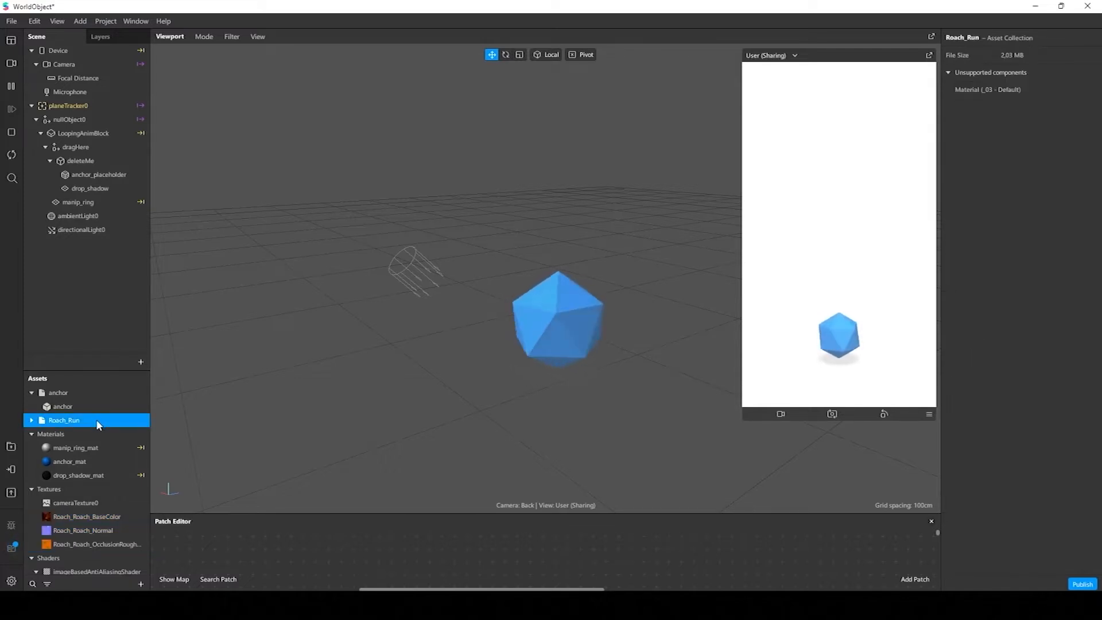
{"action": "left_click_drag", "start_coordinate": [98, 418], "coordinate": [119, 154]}
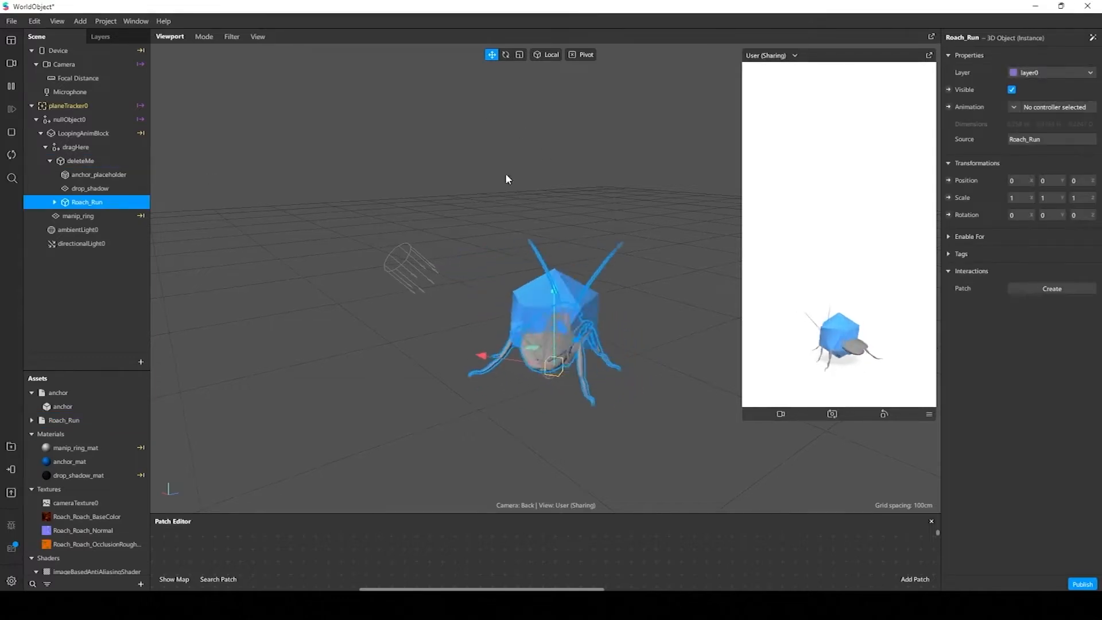
{"action": "right_click_drag", "start_coordinate": [418, 194], "coordinate": [426, 198]}
{"action": "right_click_drag", "start_coordinate": [548, 318], "coordinate": [625, 343]}
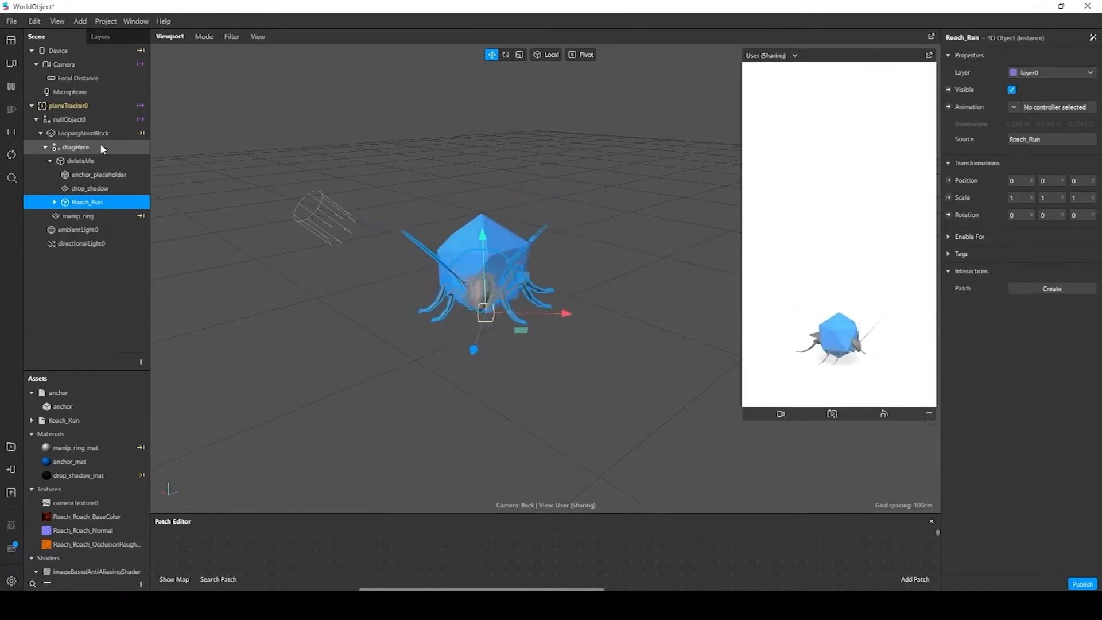
Turn off spinning on the LoopingAnimBlock and select the deleteMe object
{"action": "left_click", "coordinate": [77, 136]}
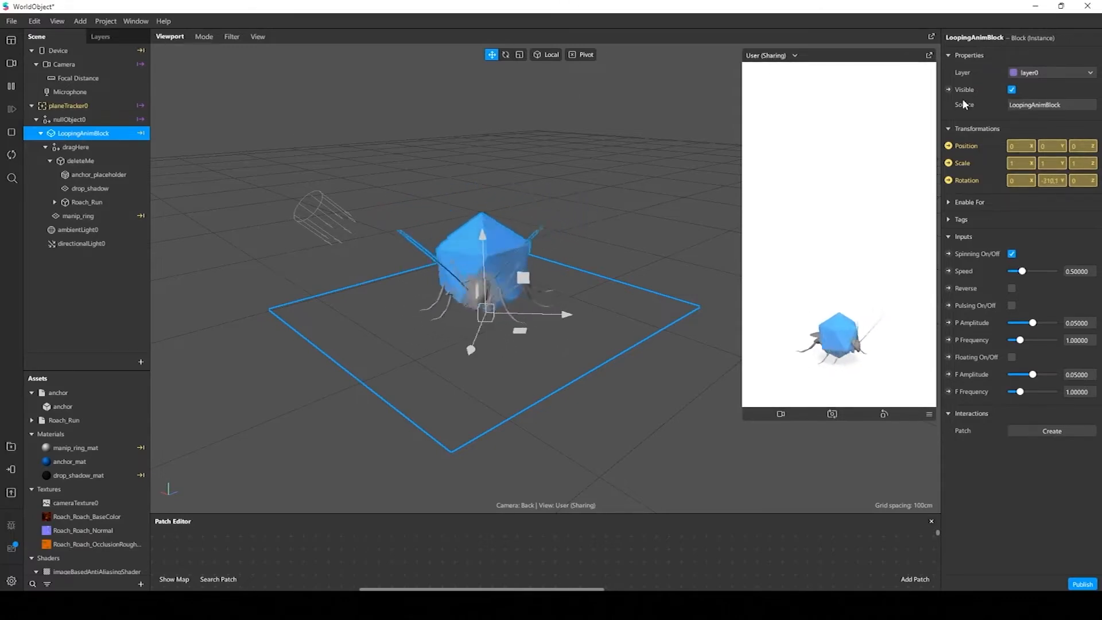
{"action": "left_click", "coordinate": [1012, 252]}
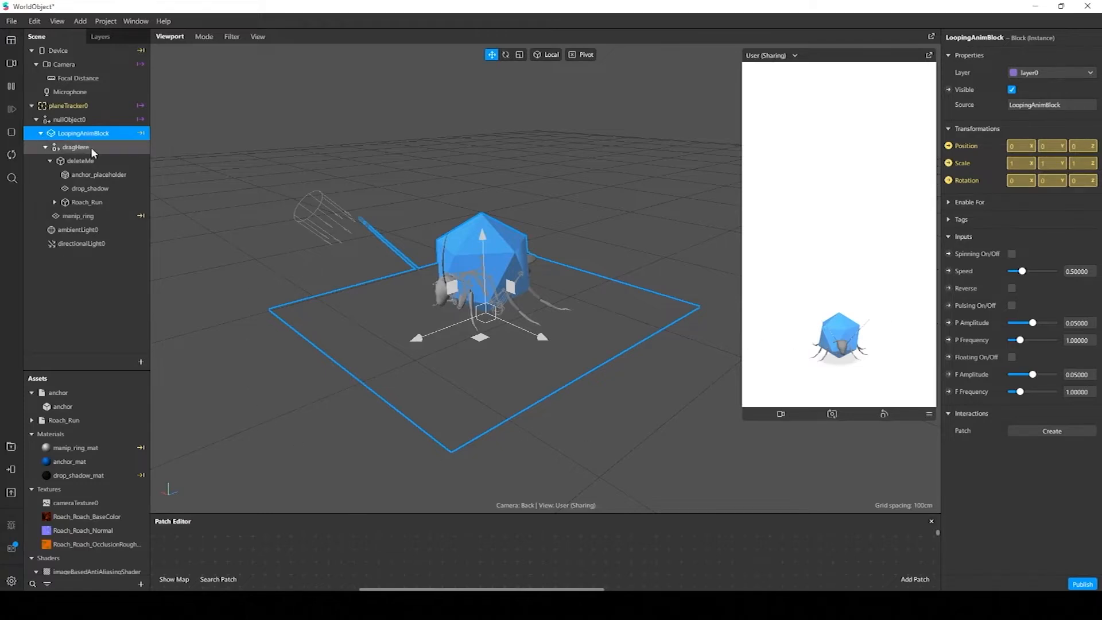
{"action": "left_click", "coordinate": [83, 162]}
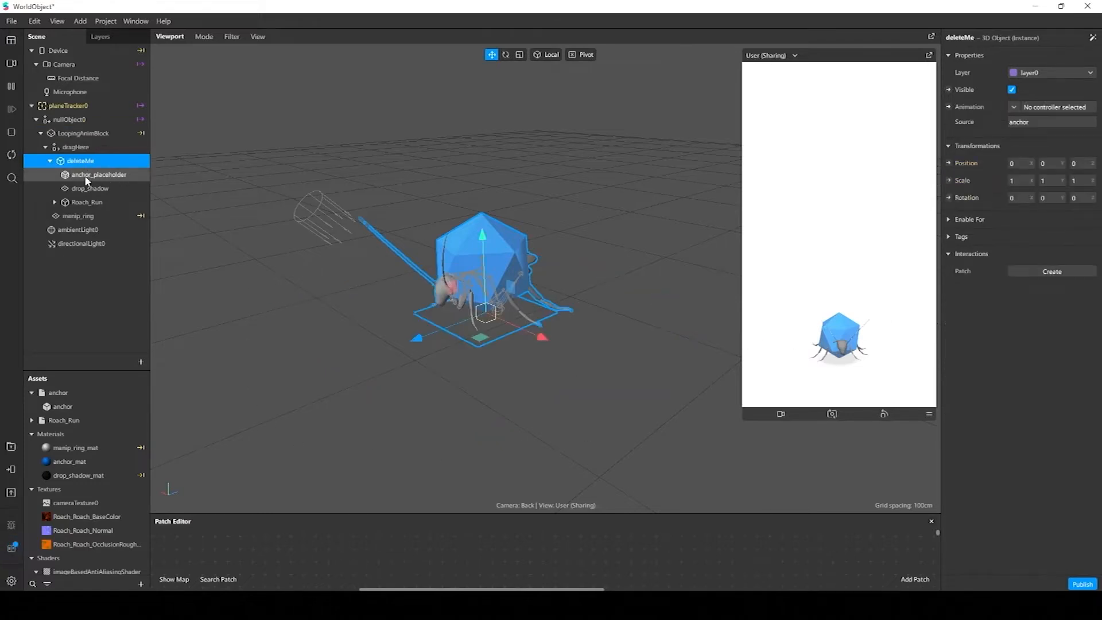
Delete the anchor_placeholder mesh from the deleteMe object
{"action": "left_click", "coordinate": [101, 176]}
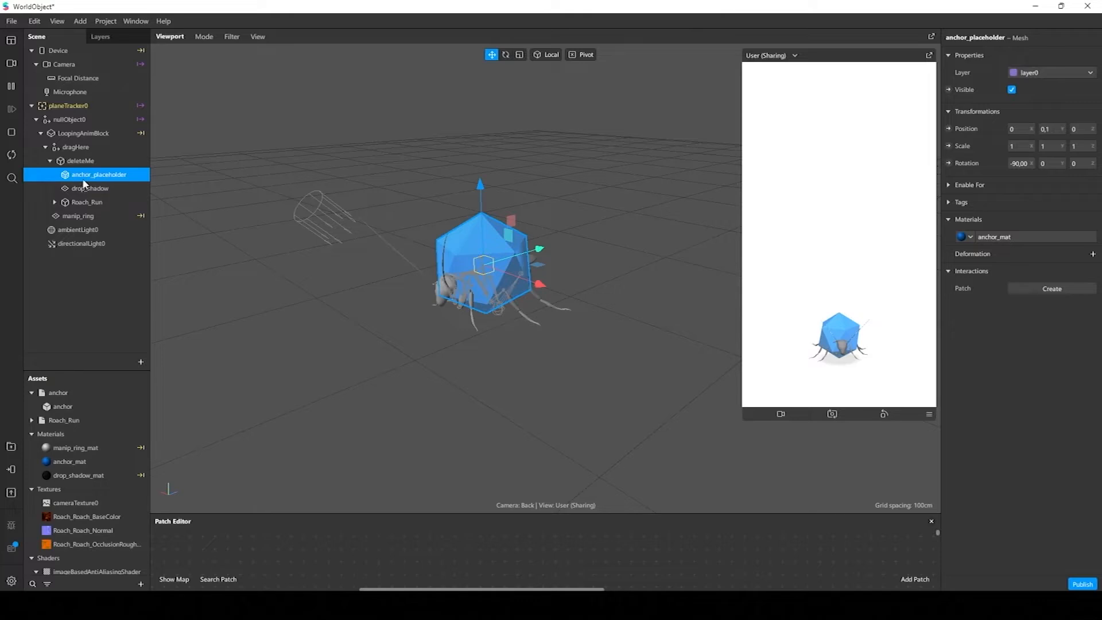
{"action": "left_click", "coordinate": [99, 187]}
{"action": "left_click", "coordinate": [127, 178]}
{"action": "key", "text": "Delete"}
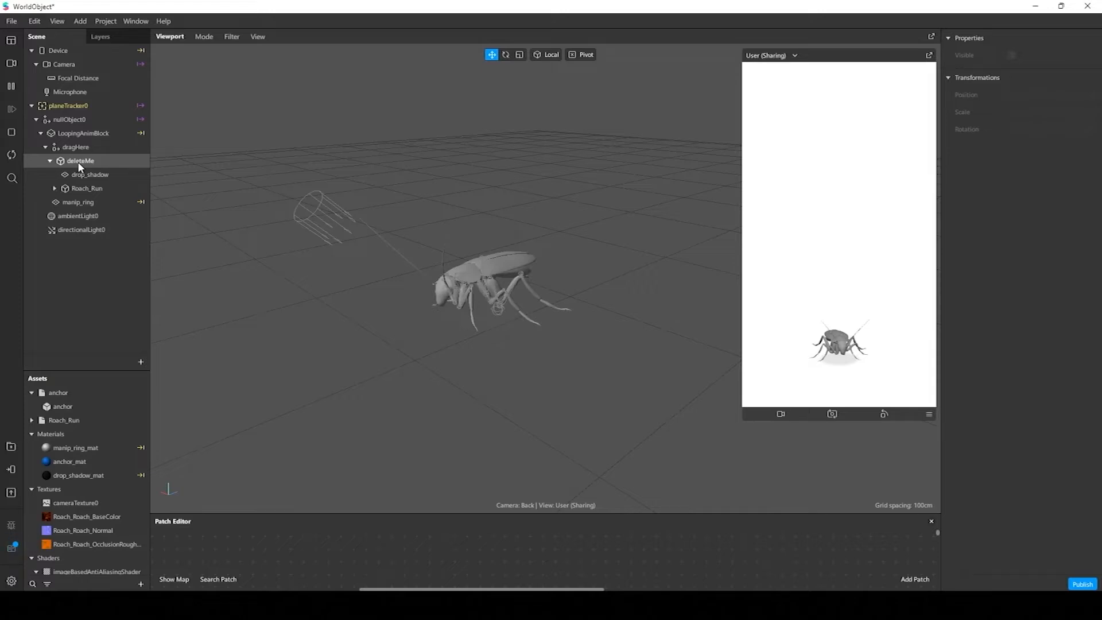
Rename the deleteMe object to Roach_Control
{"action": "double_click", "coordinate": [79, 163]}
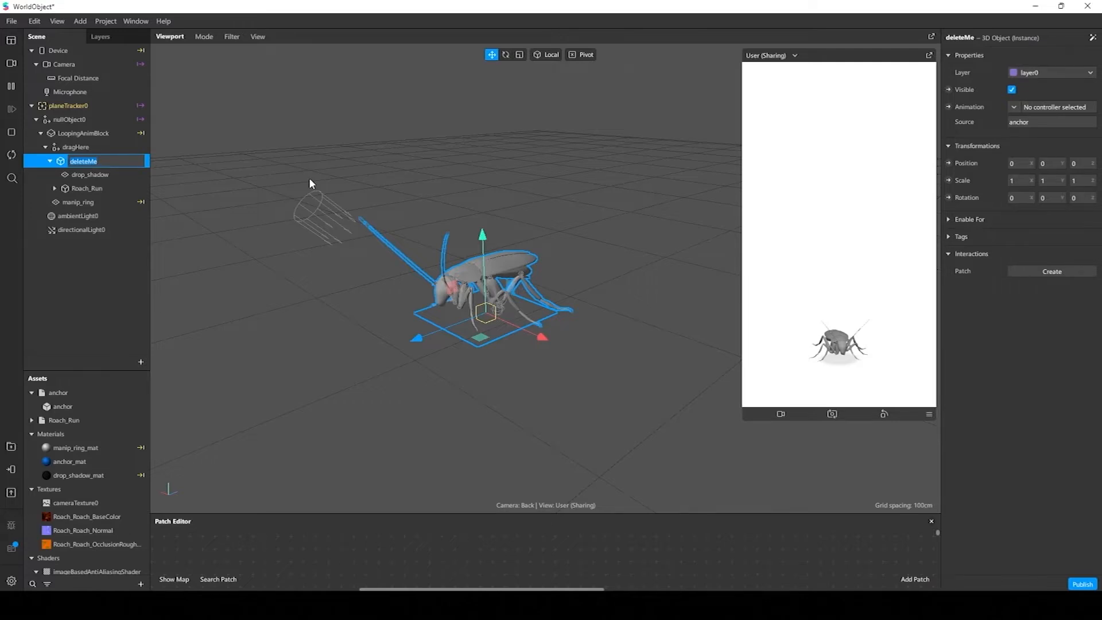
{"action": "key", "text": "BackSpace"}
{"action": "type", "text": "Roach_Control"}
{"action": "key", "text": "Return"}
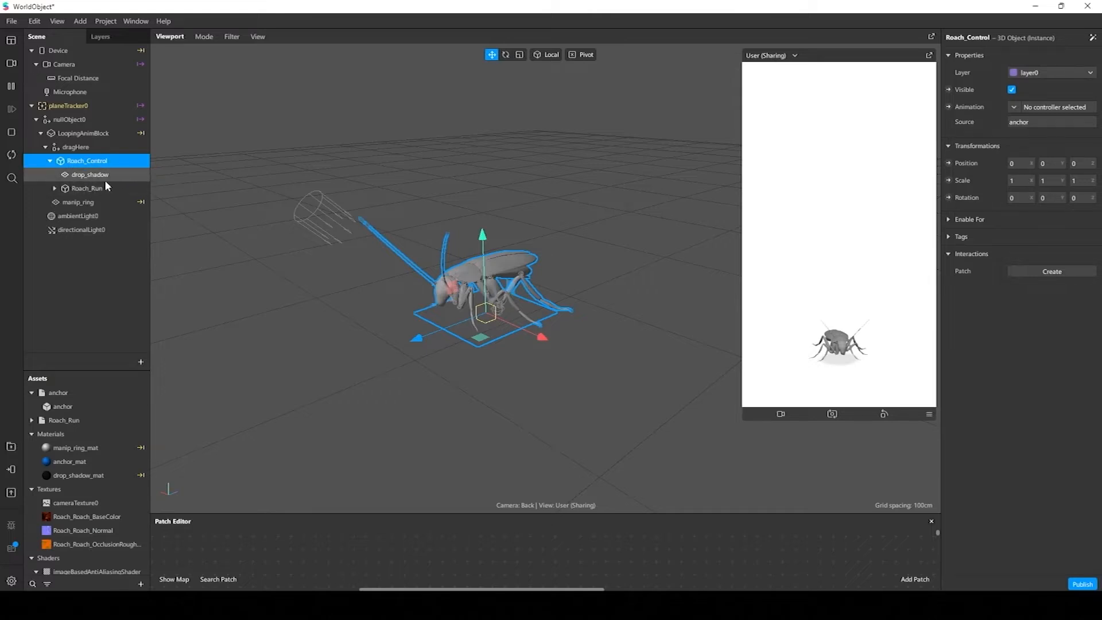
Select the roach's mesh in the viewport to examine its assigned material
{"action": "right_click_drag", "start_coordinate": [473, 249], "coordinate": [524, 232]}
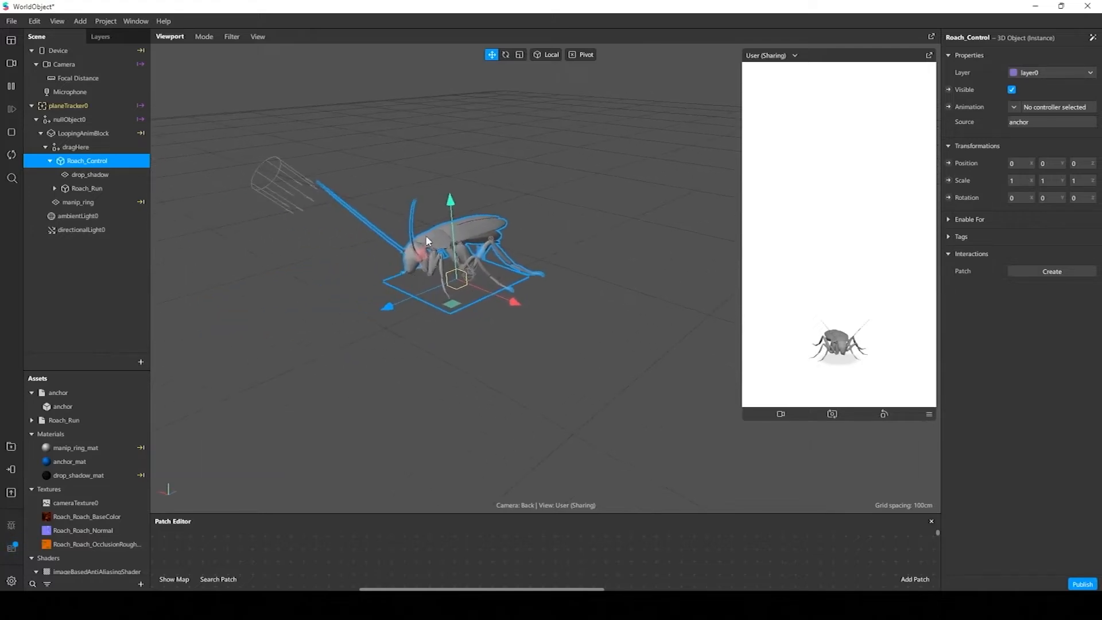
{"action": "key", "text": "f"}
{"action": "scroll", "coordinate": [432, 236], "scroll_direction": "down", "scroll_amount": 6}
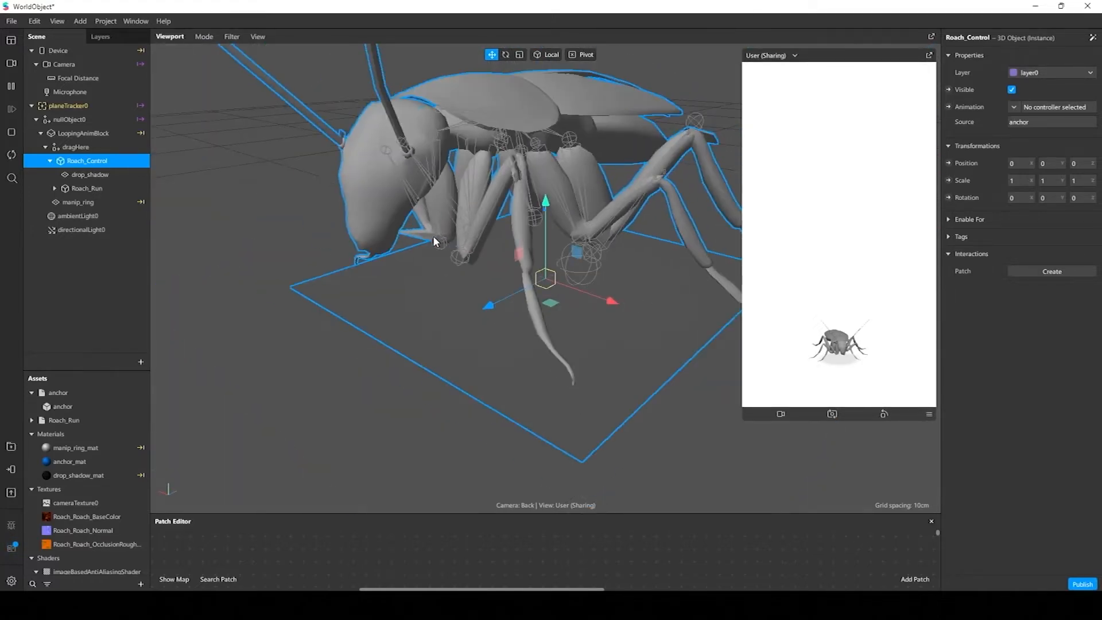
{"action": "middle_click_drag", "start_coordinate": [433, 236], "coordinate": [380, 271]}
{"action": "right_click_drag", "start_coordinate": [379, 271], "coordinate": [592, 276]}
{"action": "left_click", "coordinate": [643, 227]}
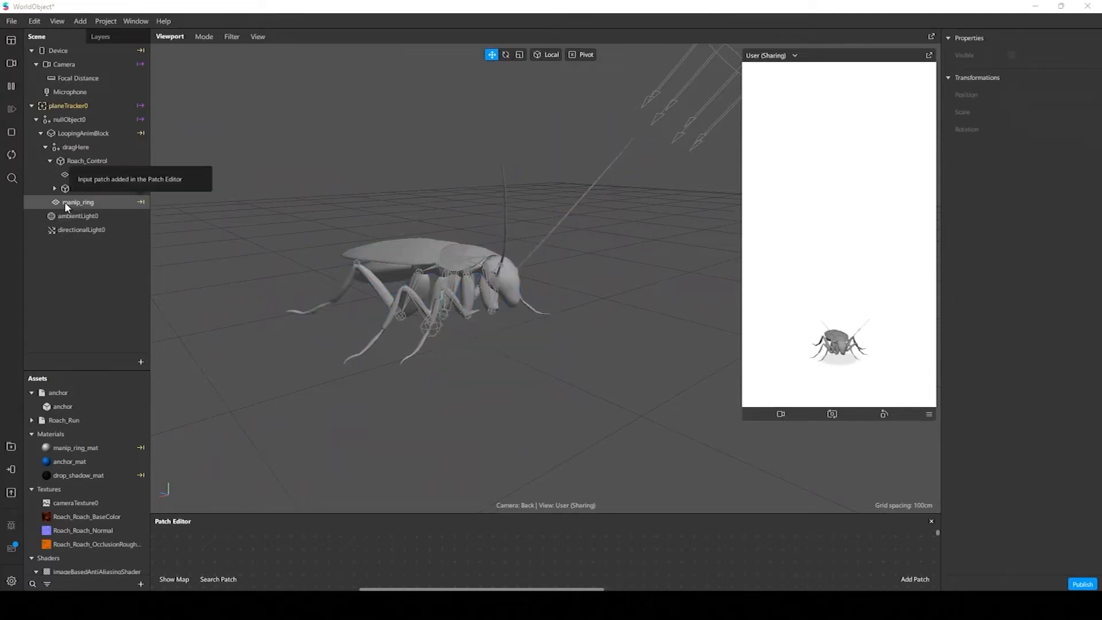
{"action": "left_click", "coordinate": [415, 258]}
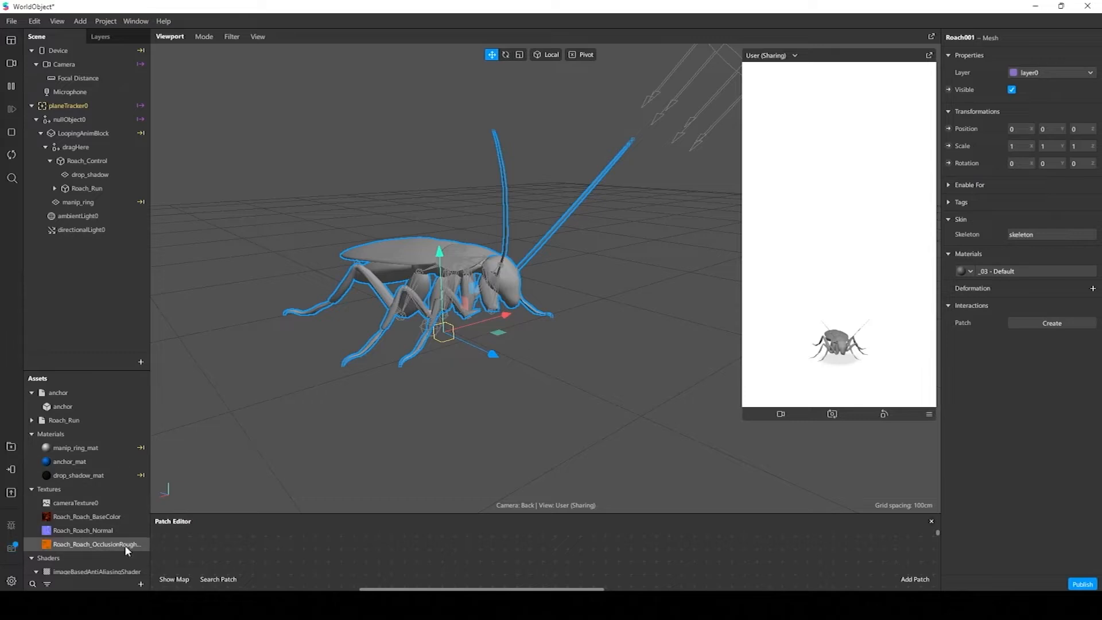
Create a new material in the assets and name it Roach_Mat
{"action": "left_click", "coordinate": [141, 583]}
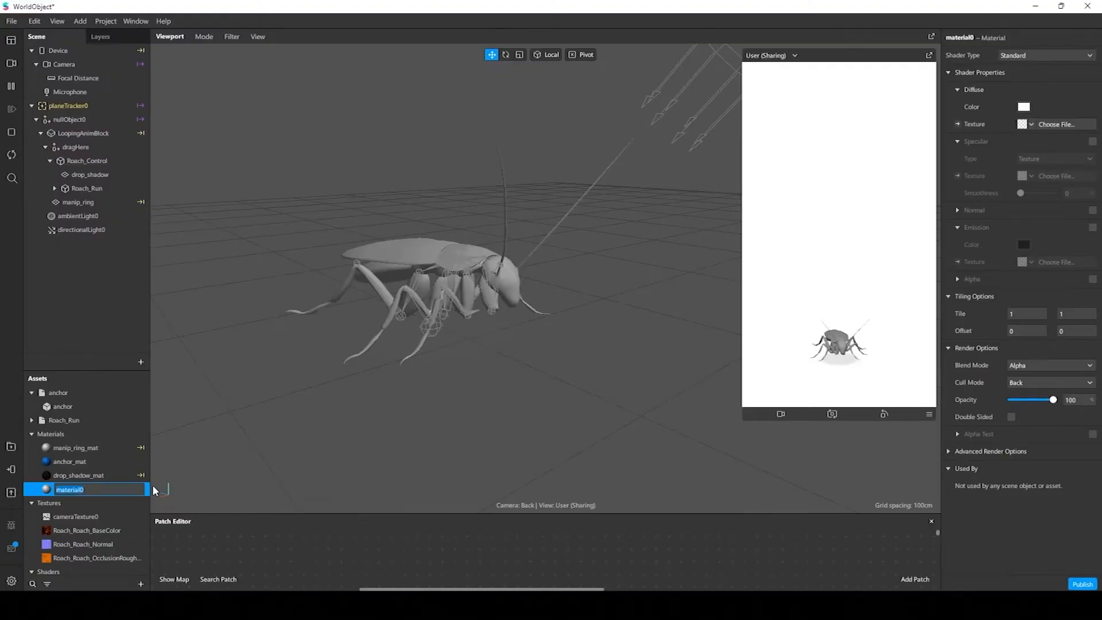
{"action": "key", "text": "BackSpace"}
{"action": "type", "text": "Roach_Mat"}
{"action": "key", "text": "Return"}
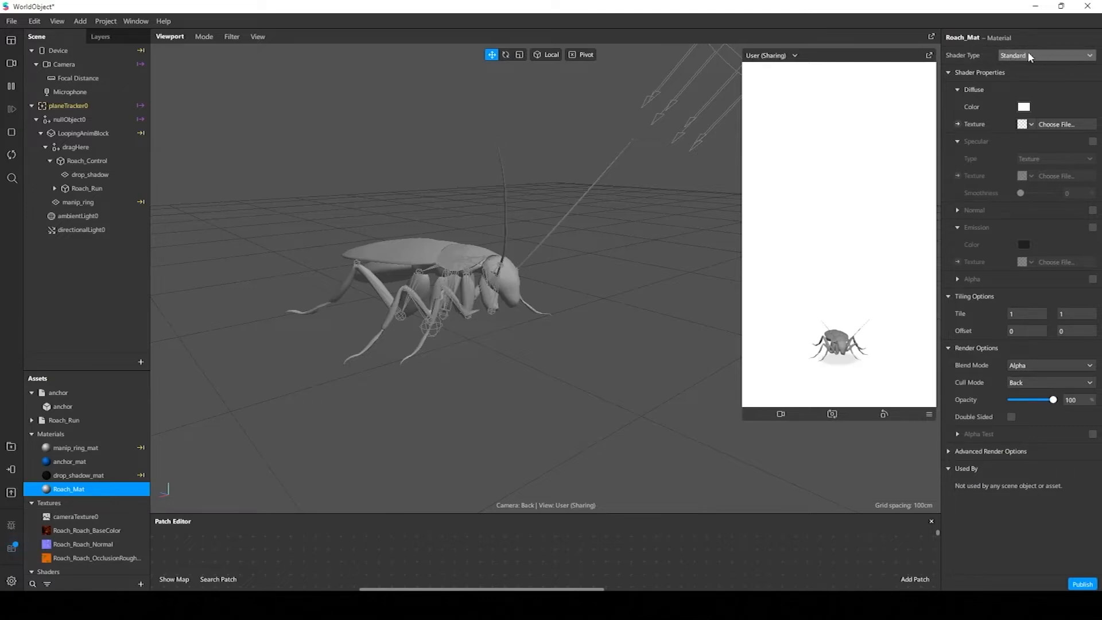
Set the shader type of Roach_Mat to Physically-Based
{"action": "left_click", "coordinate": [1090, 55]}
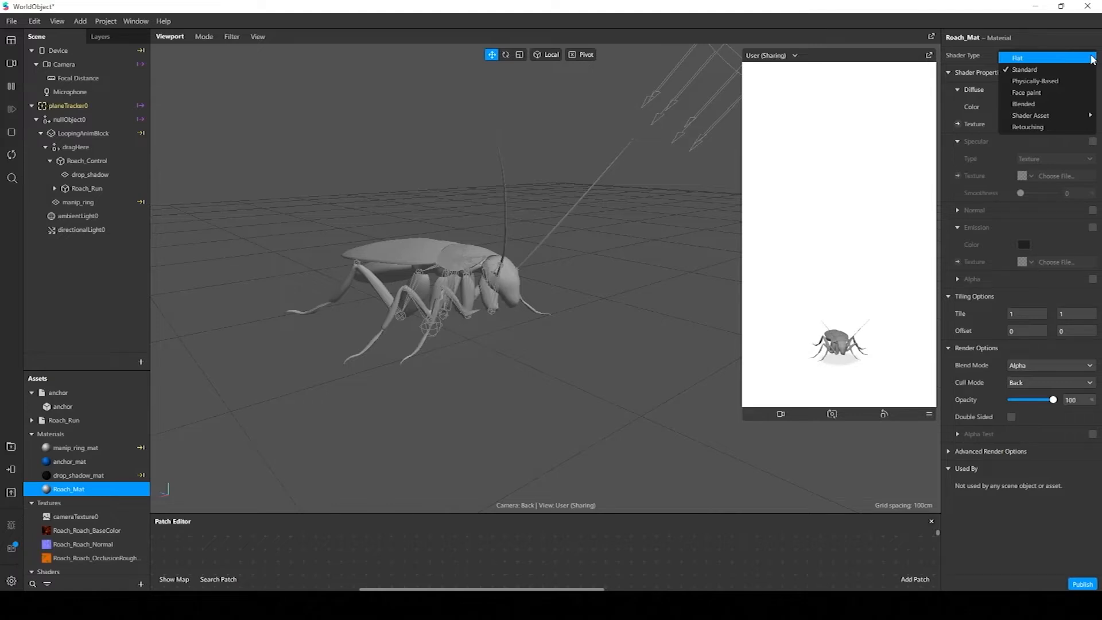
{"action": "left_click", "coordinate": [960, 56]}
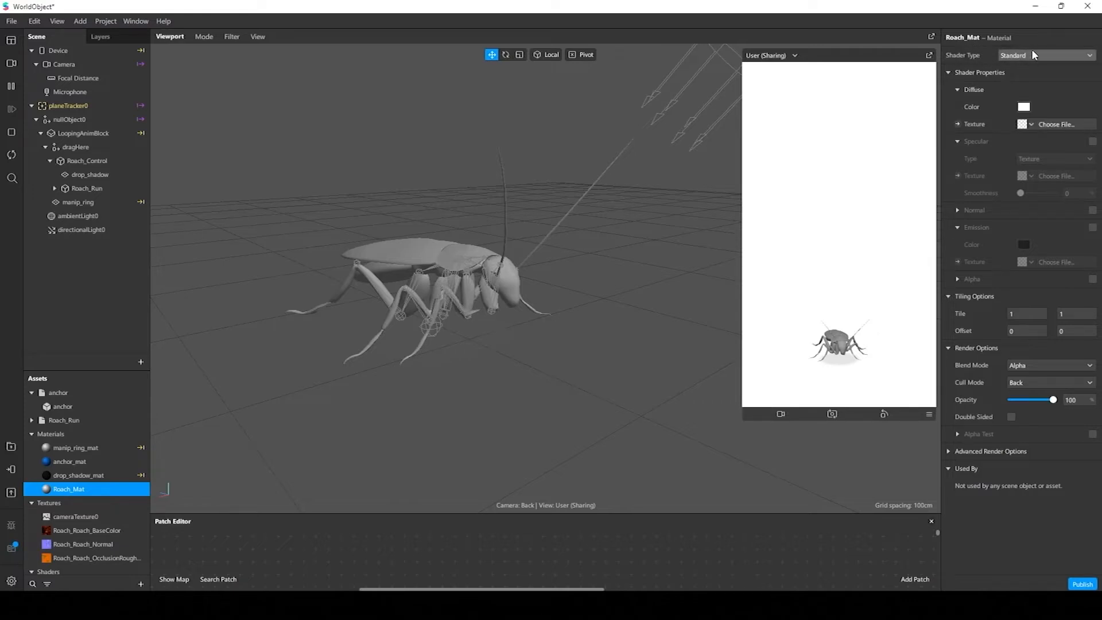
{"action": "left_click", "coordinate": [1086, 57]}
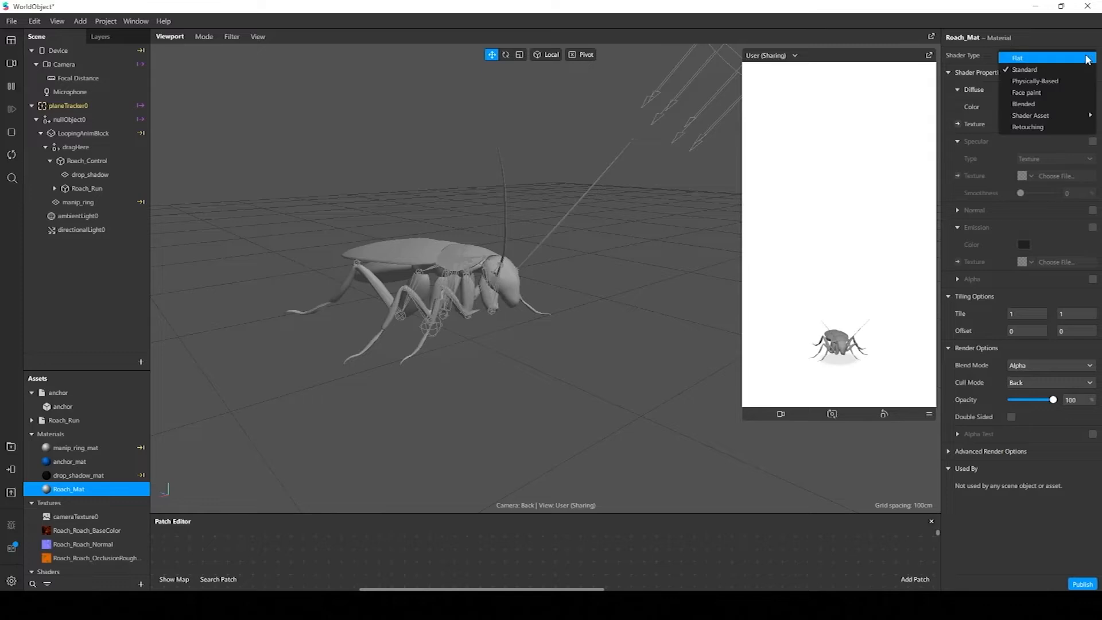
{"action": "left_click", "coordinate": [1069, 82]}
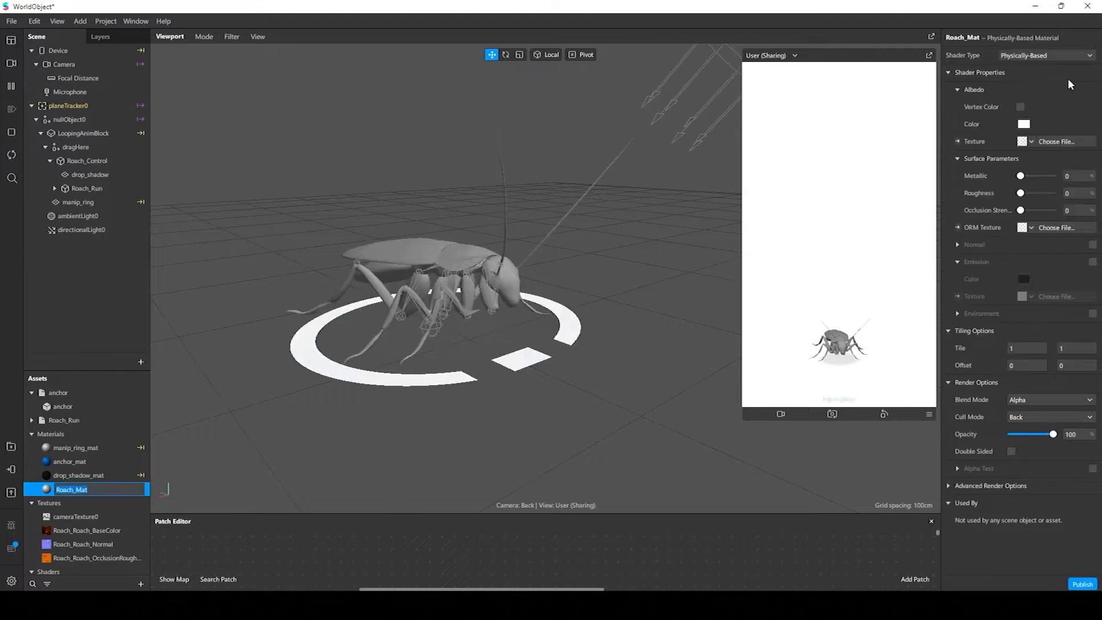
Assign Roach_Roach_BaseColor as the albedo texture of Roach_Mat
{"action": "left_click_drag", "start_coordinate": [644, 238], "coordinate": [714, 260], "text": "alt"}
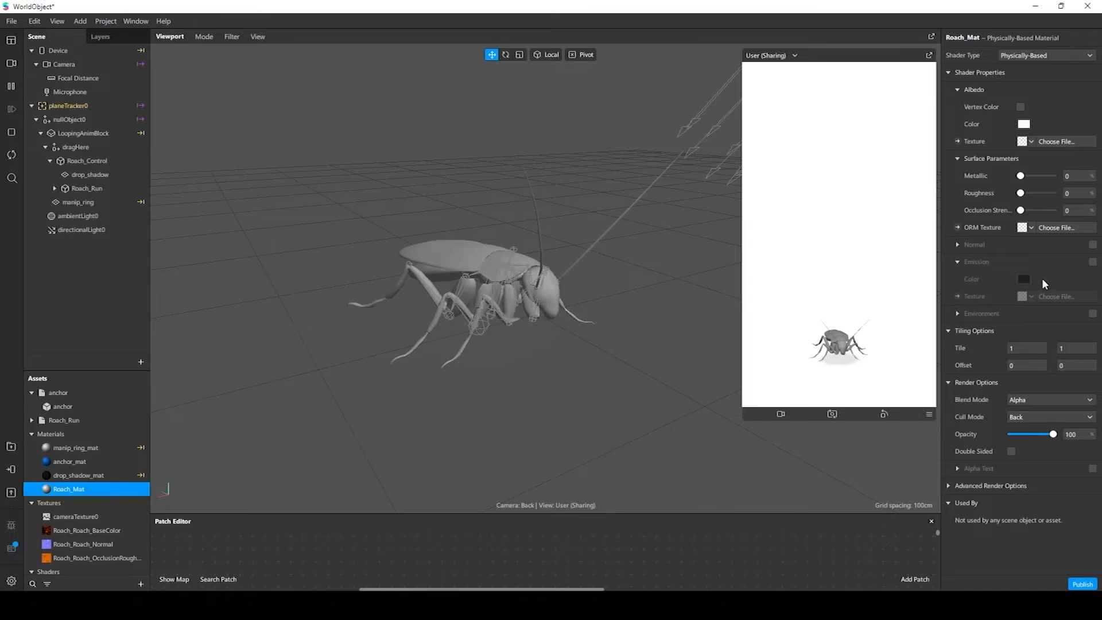
{"action": "left_click", "coordinate": [1031, 142]}
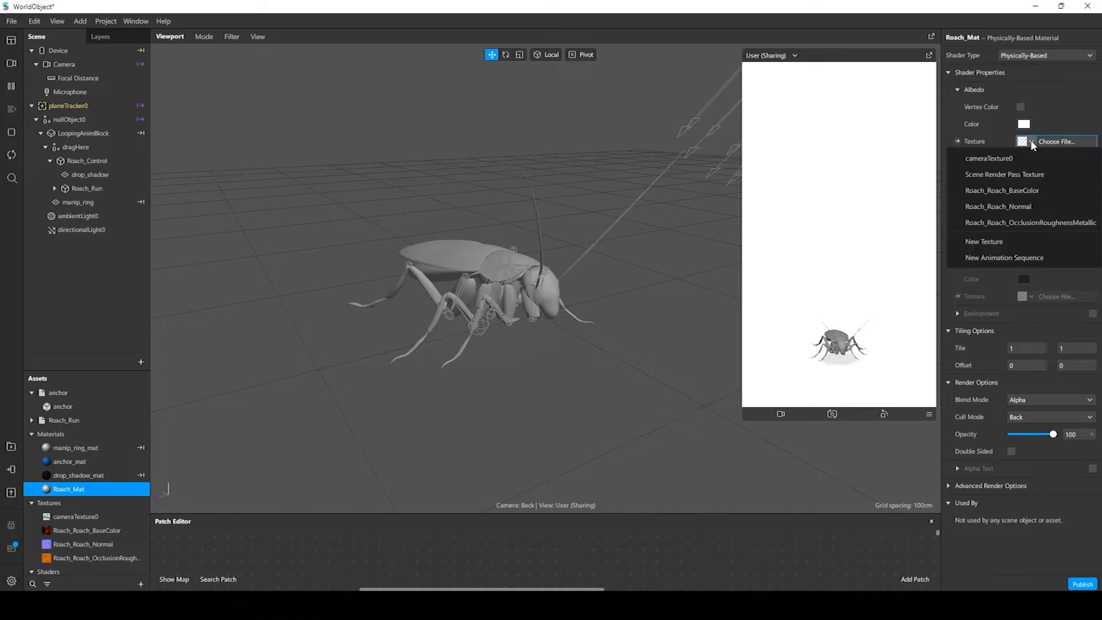
{"action": "left_click", "coordinate": [1039, 191]}
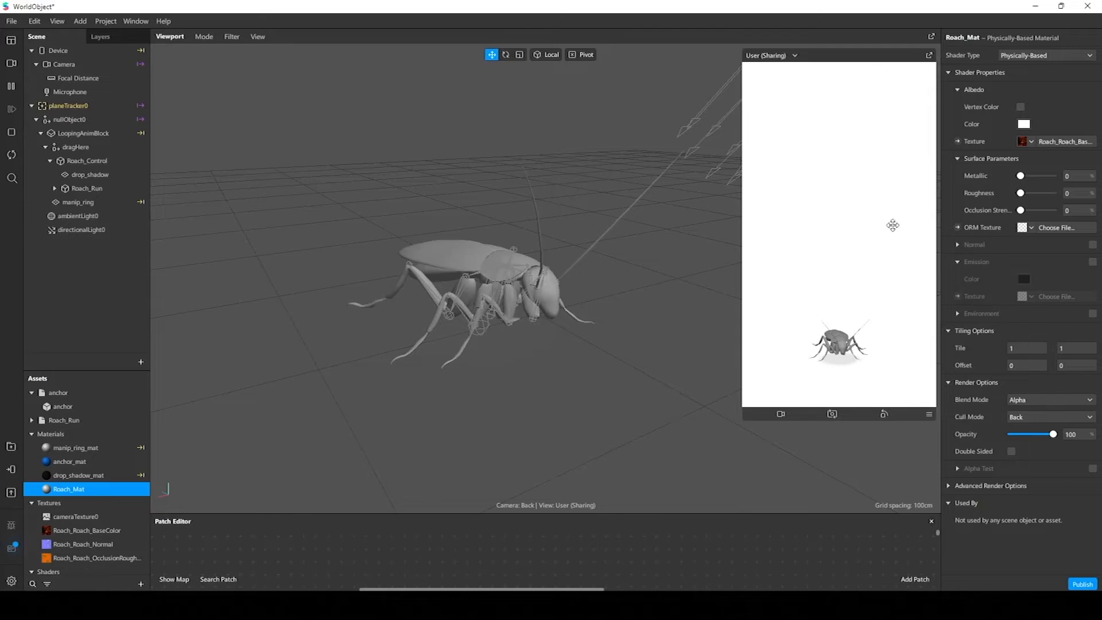
Assign Roach_Roach_OcclusionRoughnessMetallic as the ORM texture and set metallic, roughness and occlusion strength to 100%
{"action": "left_click", "coordinate": [1031, 229]}
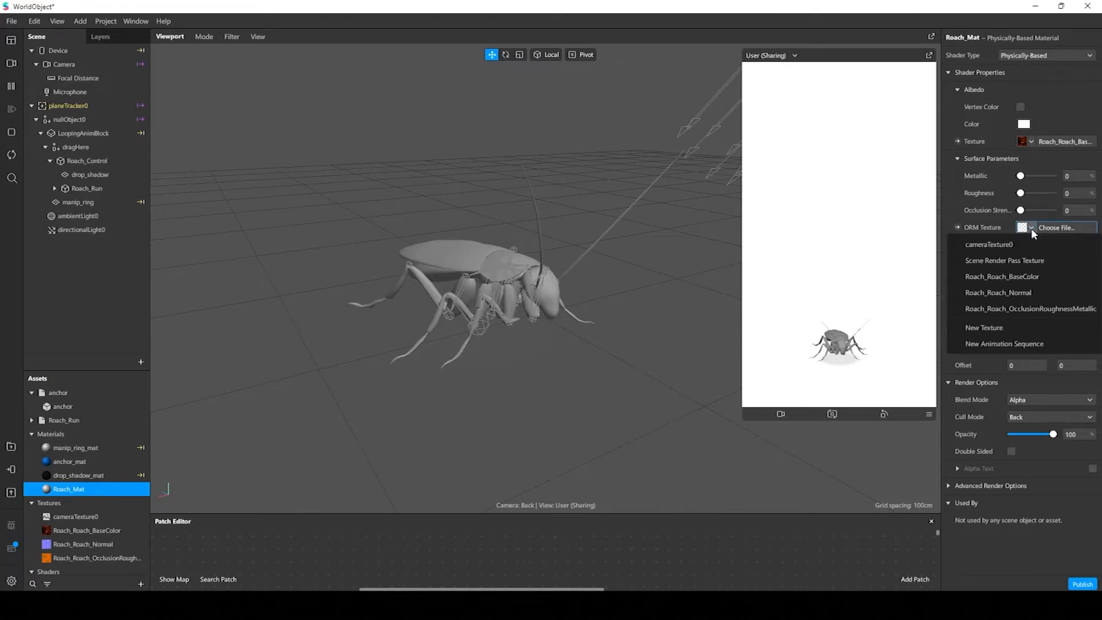
{"action": "left_click", "coordinate": [1031, 310]}
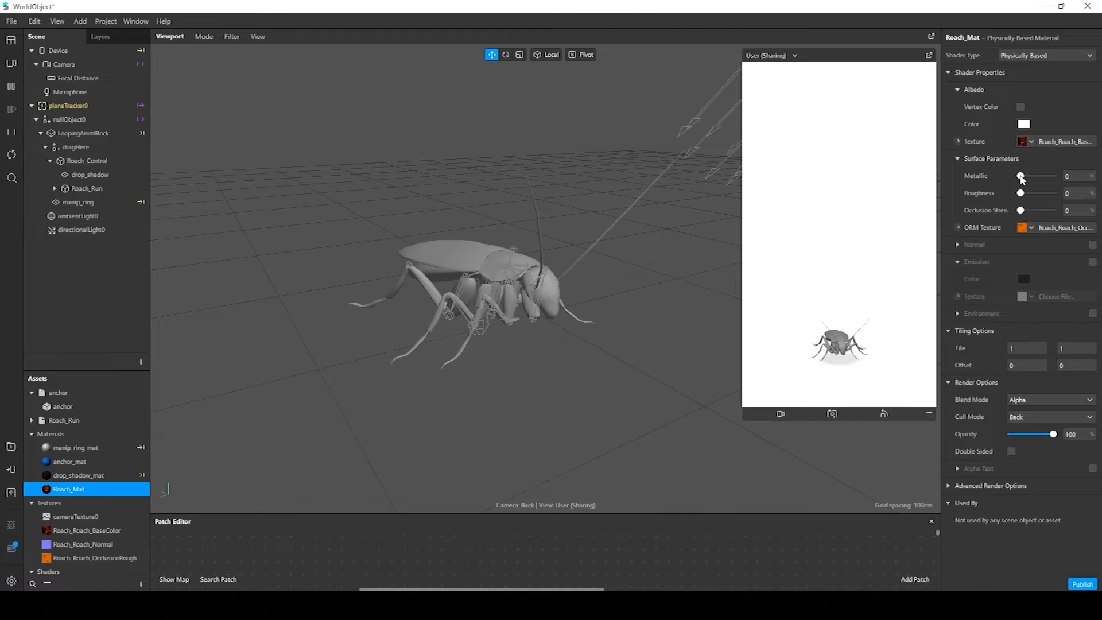
{"action": "left_click_drag", "start_coordinate": [1022, 177], "coordinate": [1060, 211]}
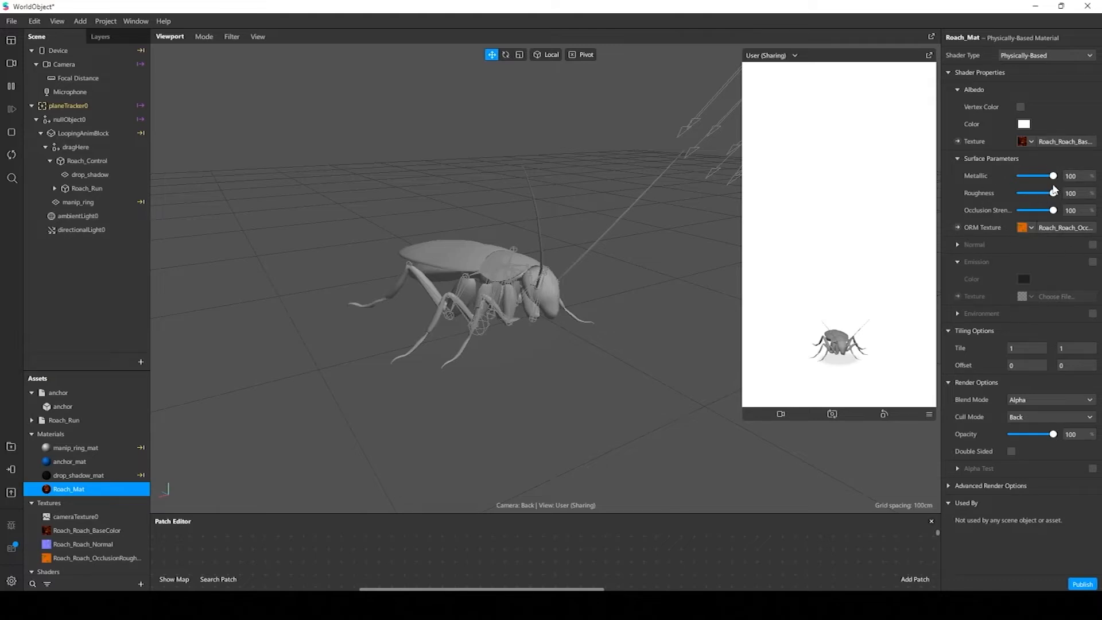
Enable the normal map on Roach_Mat and assign Roach_Roach_Normal as its texture
{"action": "left_click", "coordinate": [1092, 246]}
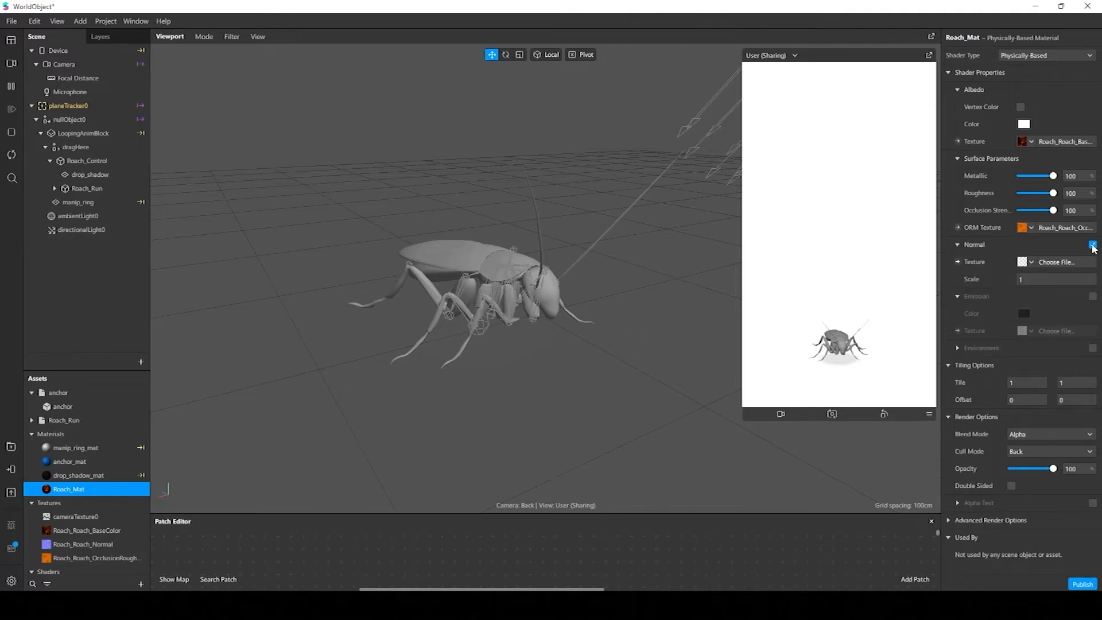
{"action": "left_click", "coordinate": [1032, 261]}
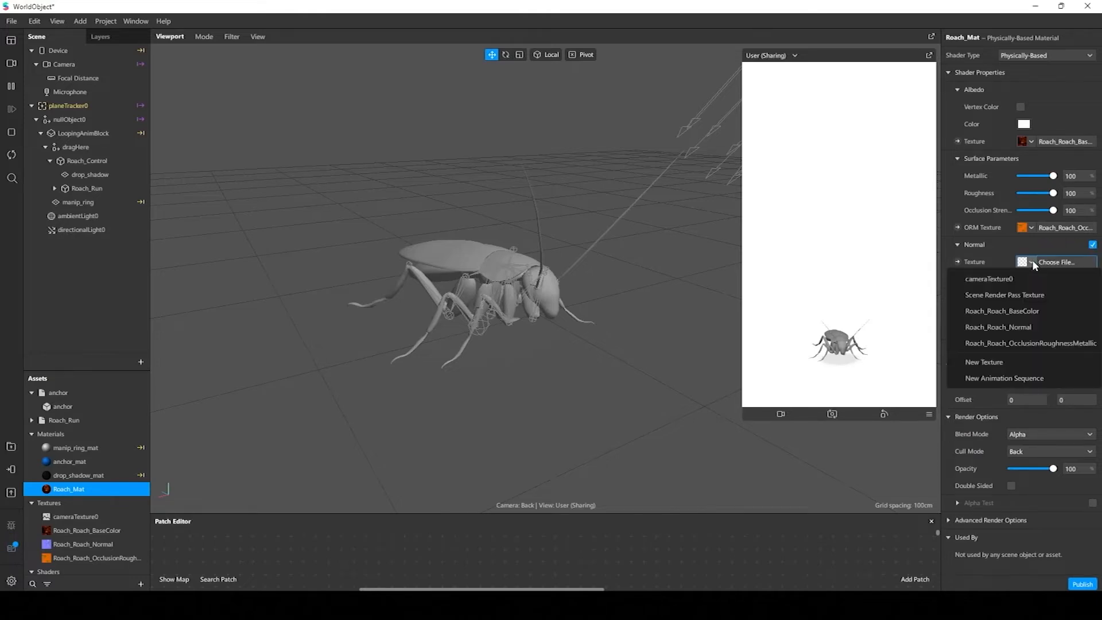
{"action": "left_click", "coordinate": [1030, 327]}
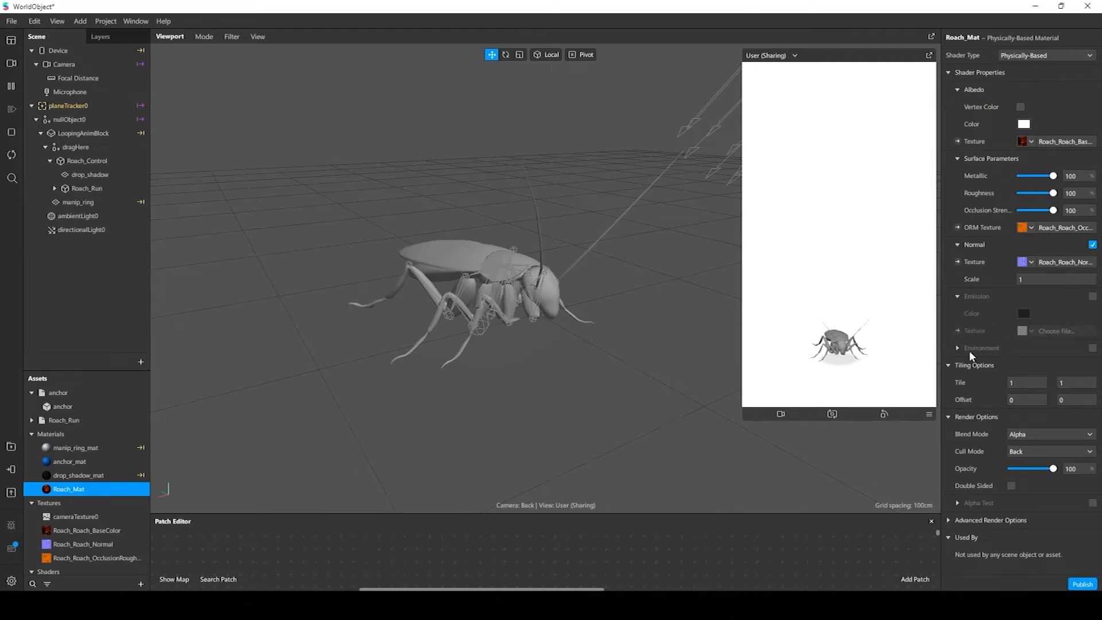
Enable the environment option on Roach_Mat and import the Gray Pier environment texture from the AR Library
{"action": "left_click", "coordinate": [1093, 348]}
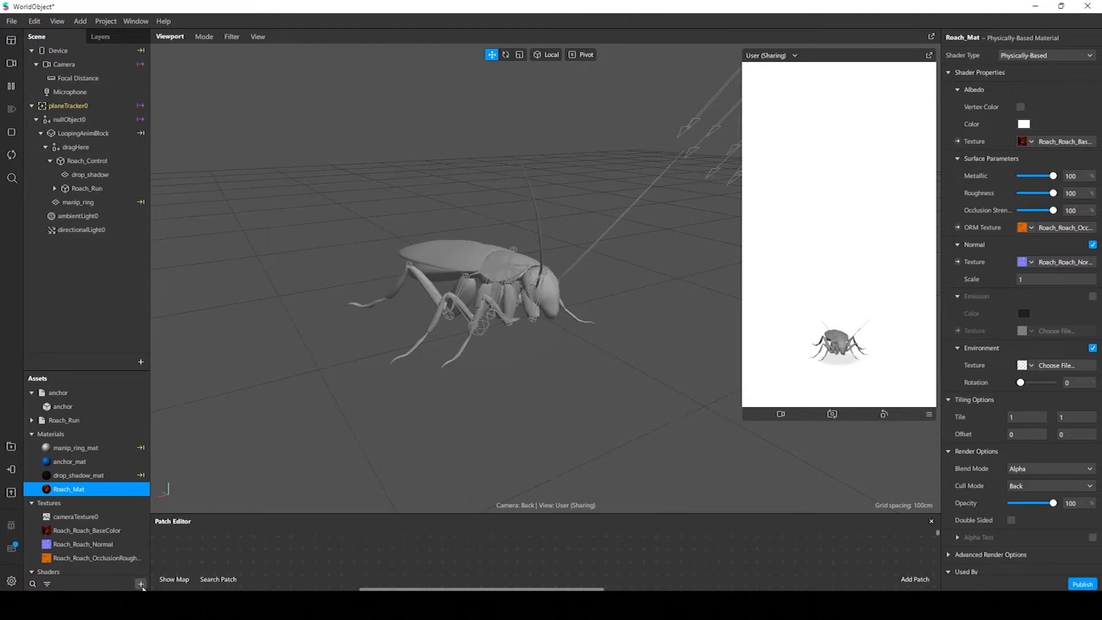
{"action": "left_click", "coordinate": [141, 584]}
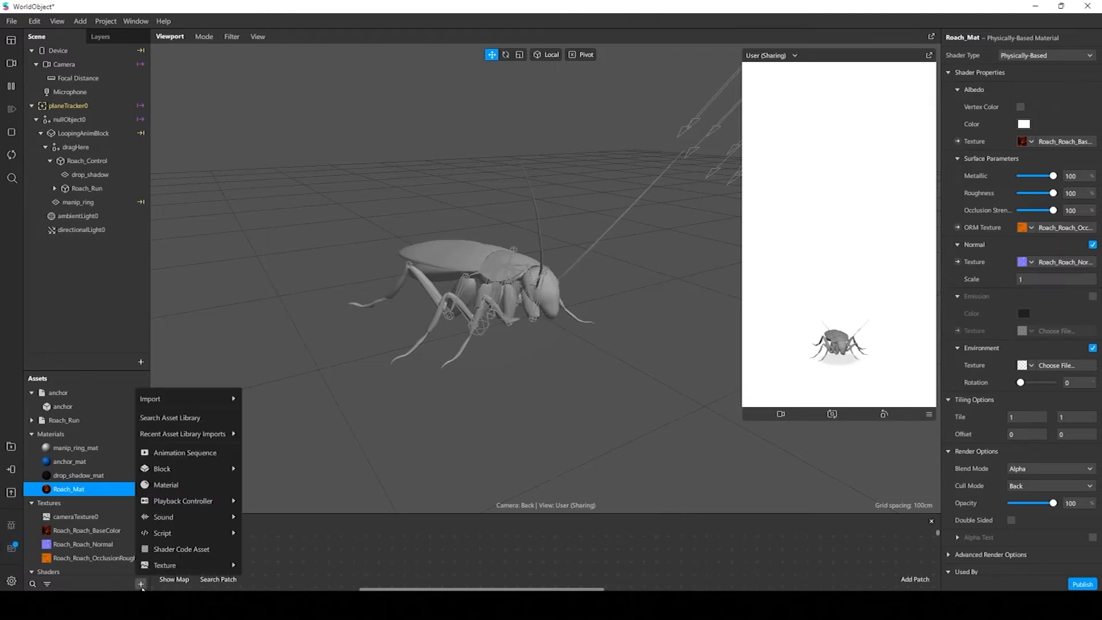
{"action": "mouse_move", "coordinate": [148, 565]}
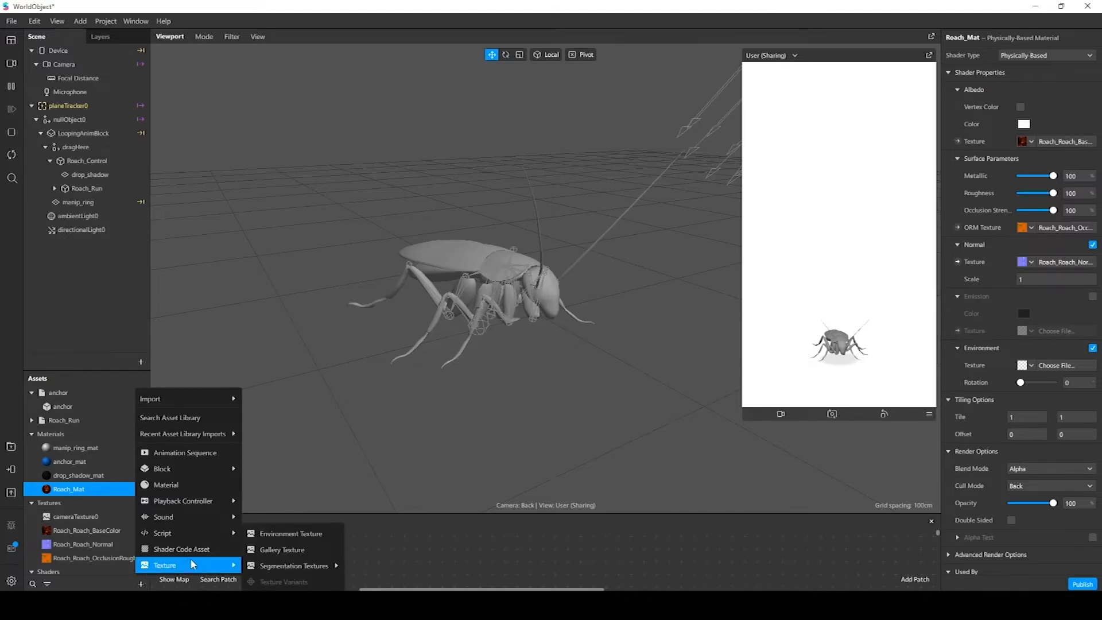
{"action": "left_click", "coordinate": [299, 535]}
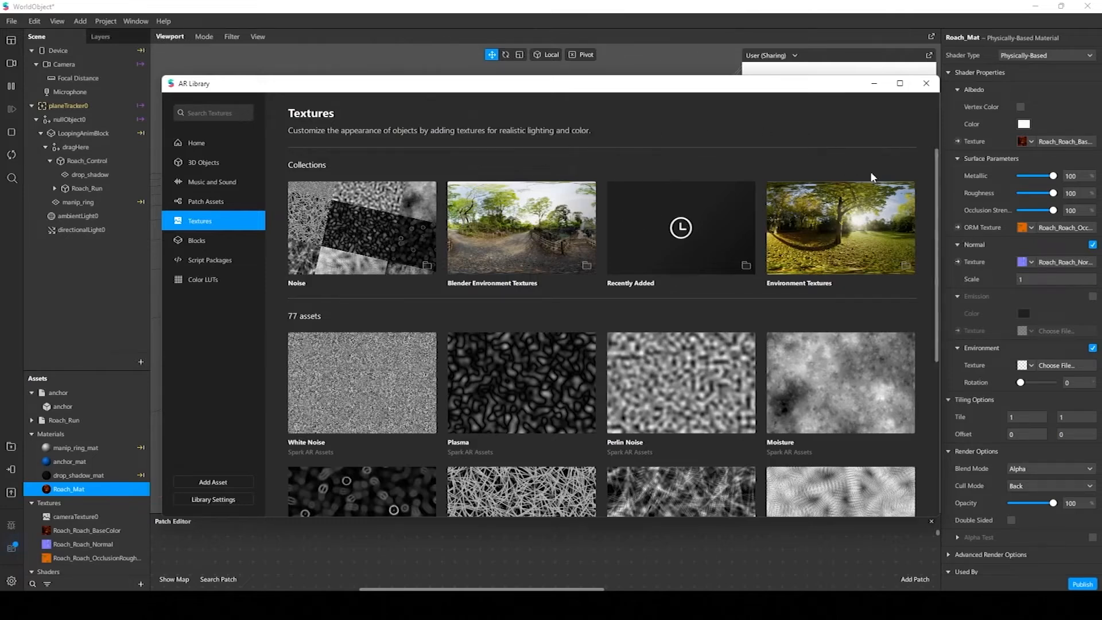
{"action": "left_click", "coordinate": [851, 239]}
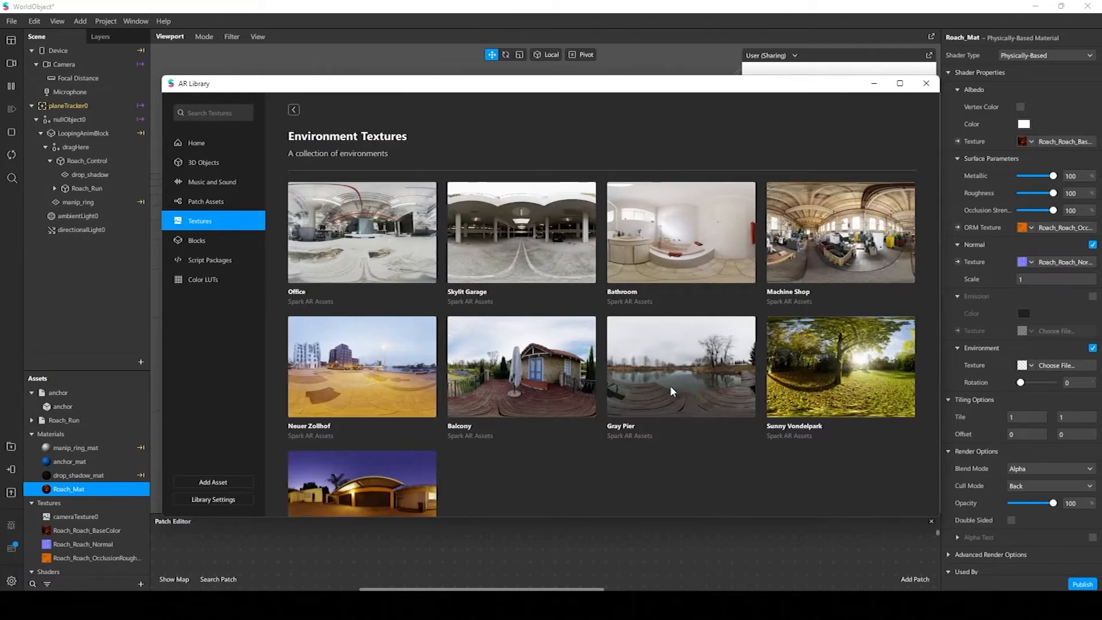
{"action": "left_click", "coordinate": [695, 361]}
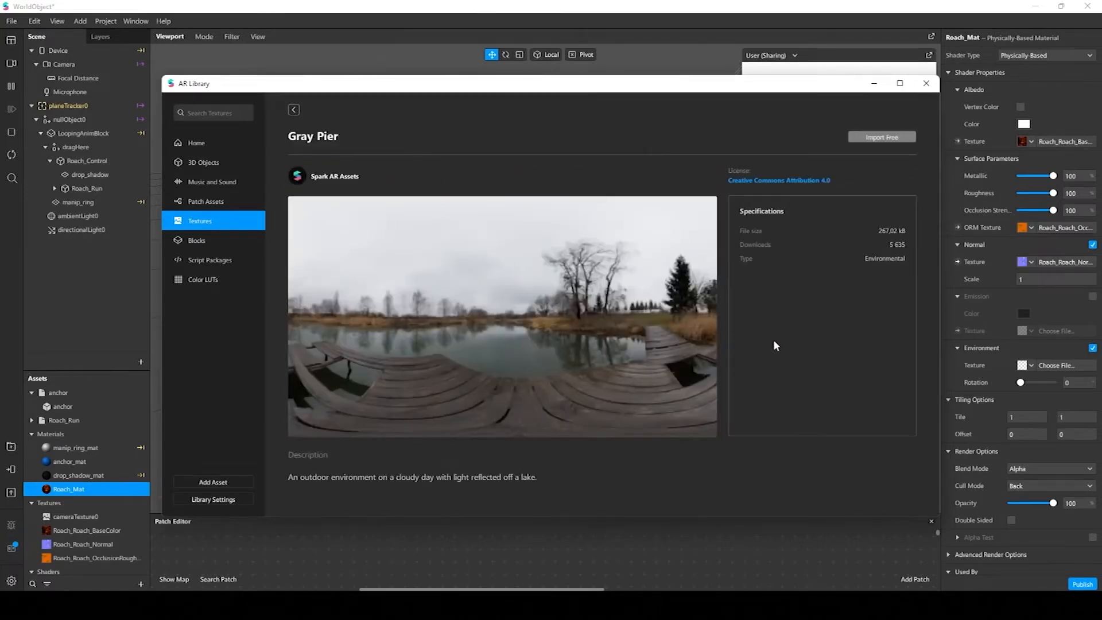
{"action": "left_click", "coordinate": [888, 139]}
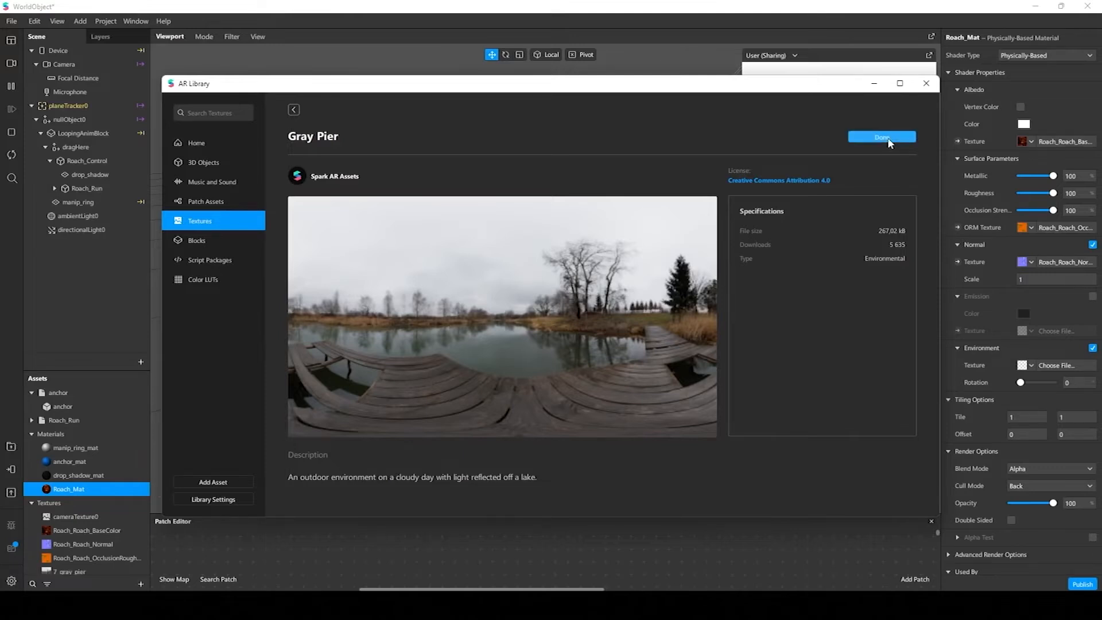
{"action": "left_click", "coordinate": [926, 85]}
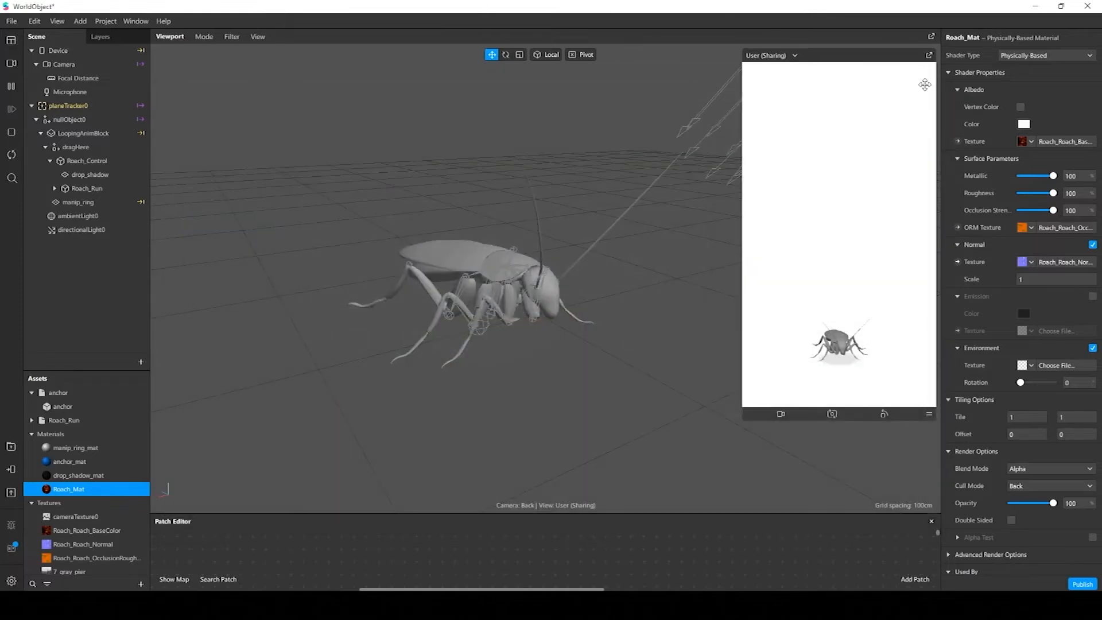
Assign 7_gray_pier as the environment texture of Roach_Mat
{"action": "left_click_drag", "start_coordinate": [549, 288], "coordinate": [545, 297], "text": "alt"}
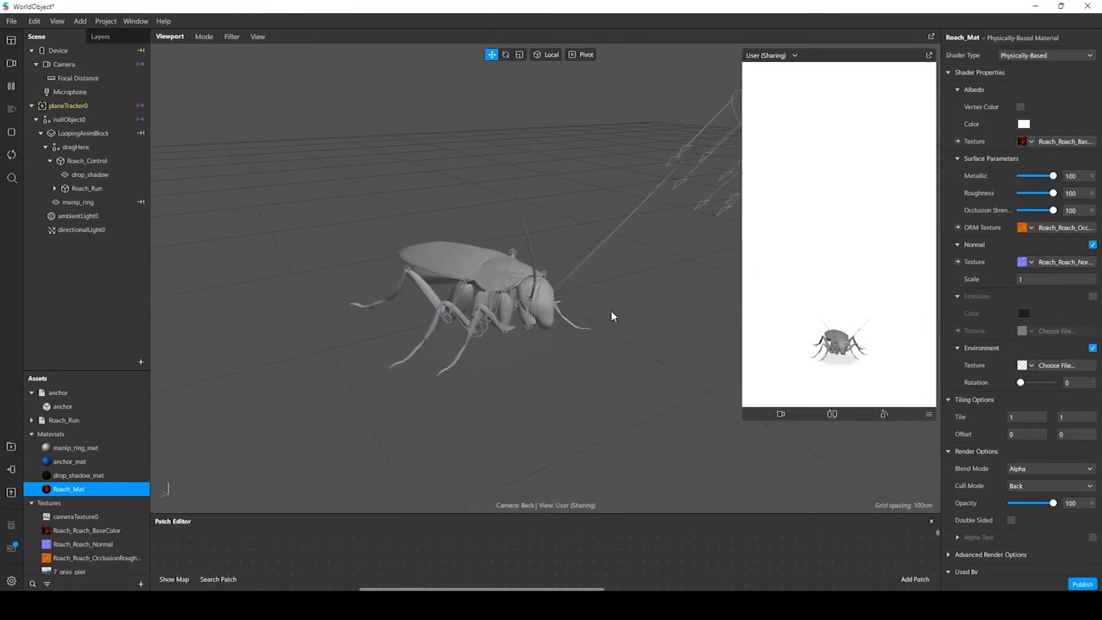
{"action": "scroll", "coordinate": [102, 488], "scroll_direction": "down", "scroll_amount": 1}
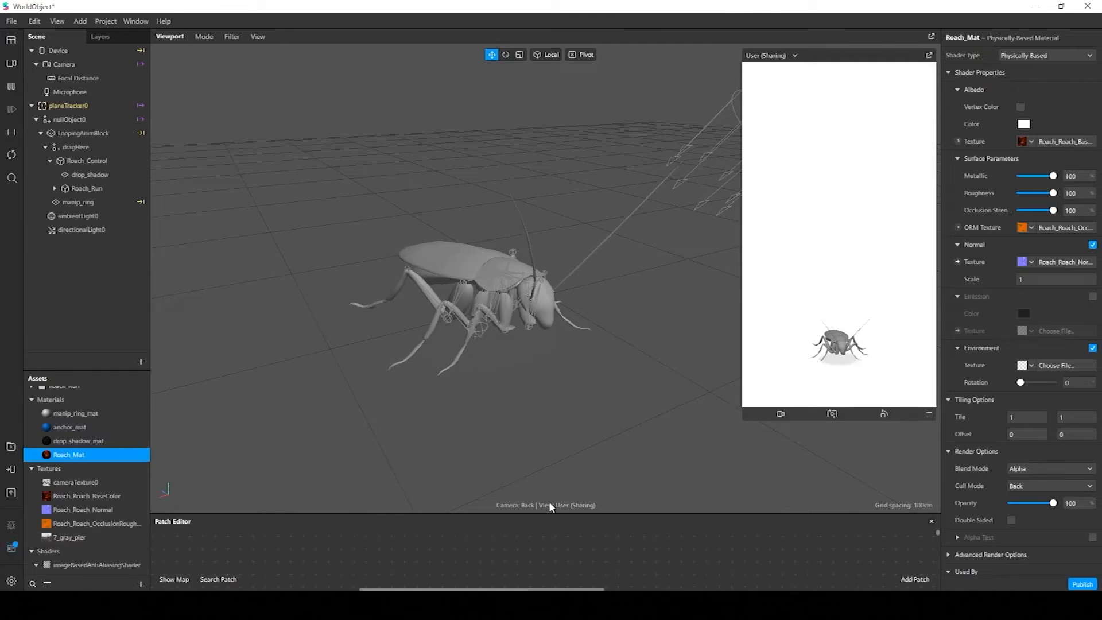
{"action": "left_click", "coordinate": [1031, 366]}
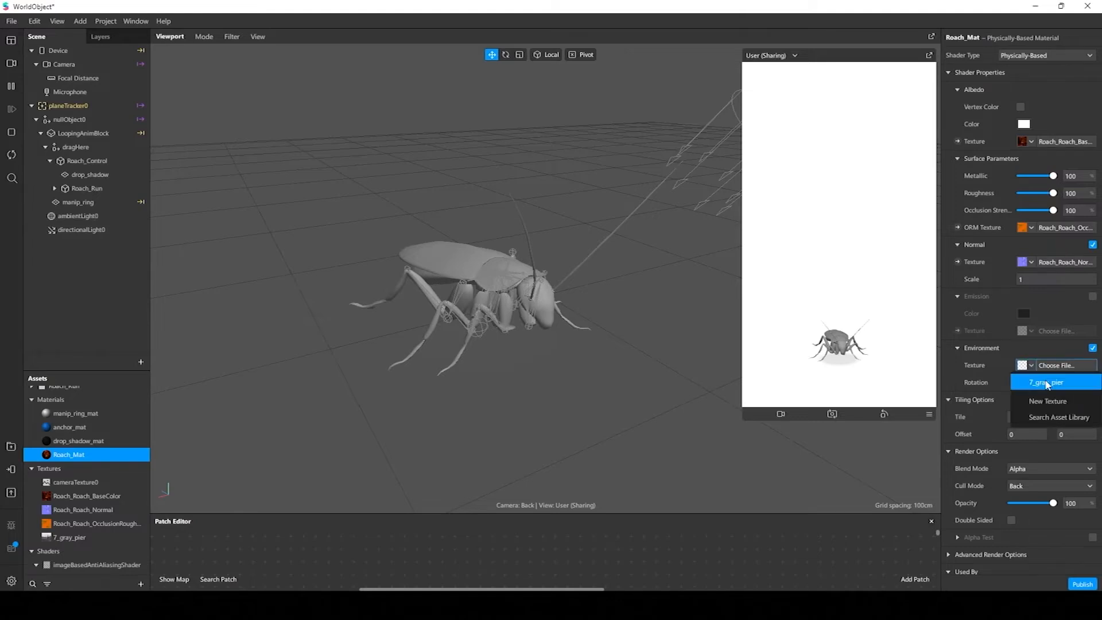
{"action": "left_click", "coordinate": [1046, 382]}
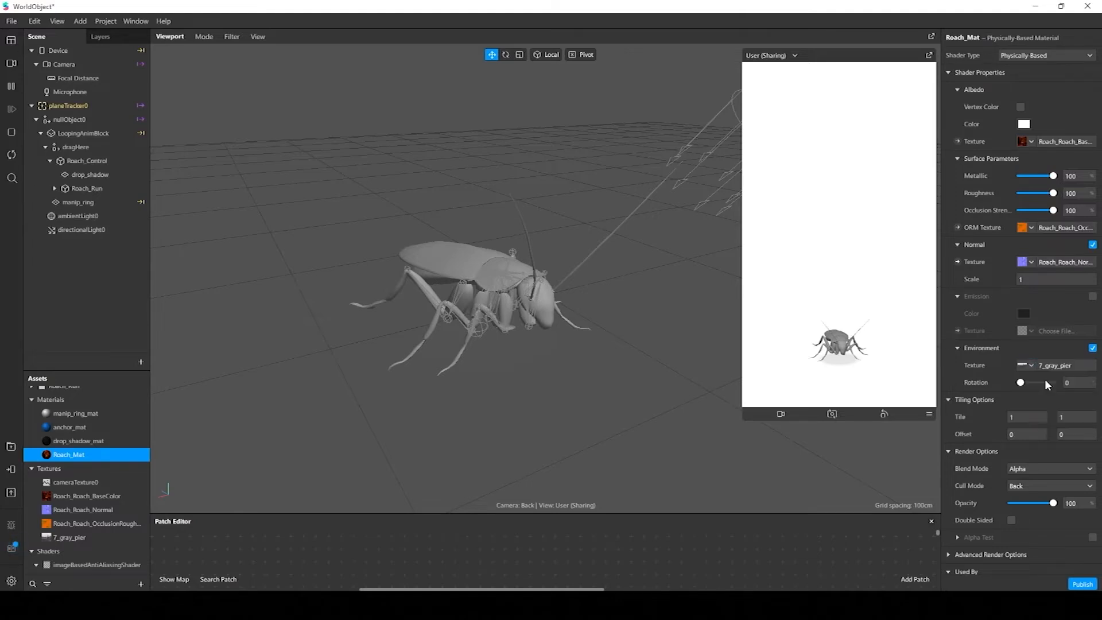
Replace the default material on the cockroach's Roach001 mesh with Roach_Mat
{"action": "mouse_move", "coordinate": [478, 262]}
{"action": "middle_mouse_down"}
{"action": "mouse_move", "coordinate": [468, 260]}
{"action": "mouse_move", "coordinate": [485, 233]}
{"action": "mouse_move", "coordinate": [493, 250]}
{"action": "middle_mouse_up"}
{"action": "middle_click_drag", "start_coordinate": [528, 300], "coordinate": [622, 453]}
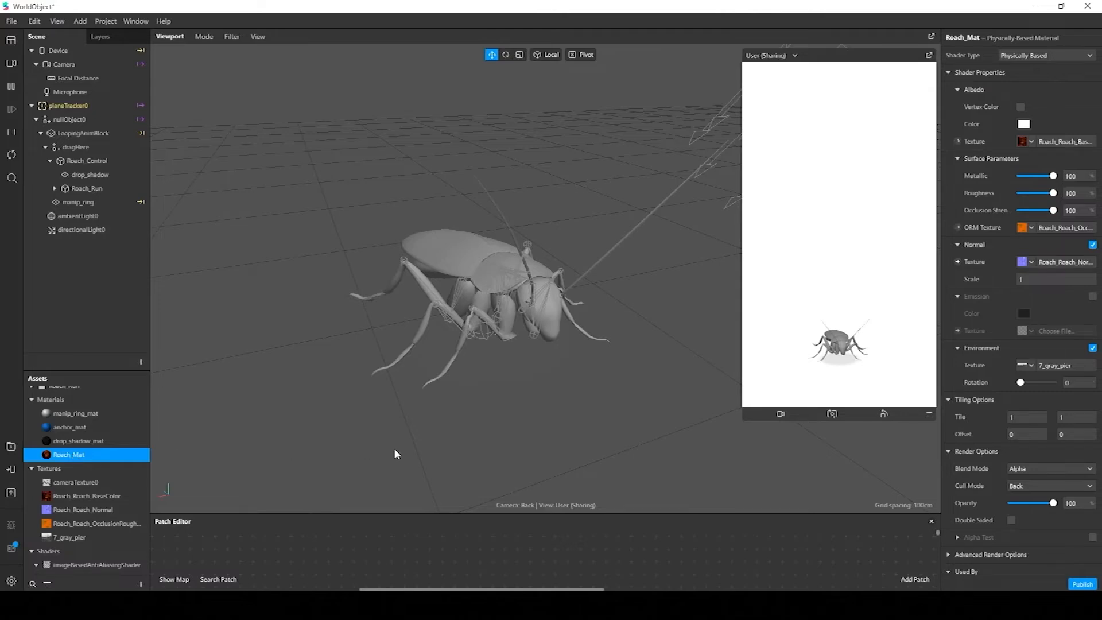
{"action": "left_click_drag", "start_coordinate": [577, 394], "coordinate": [510, 401]}
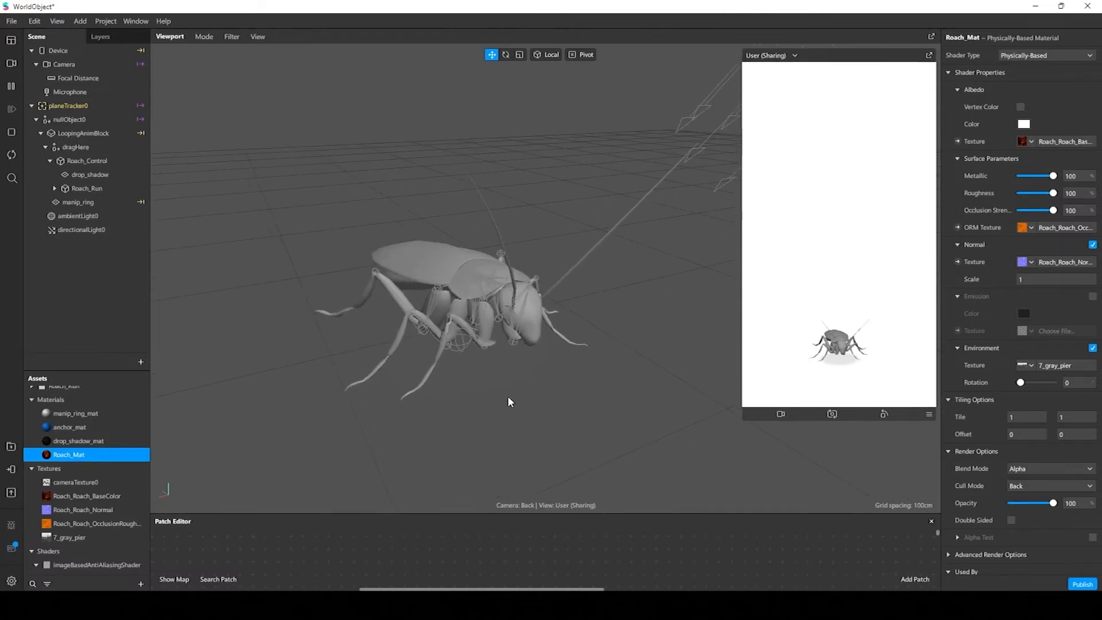
{"action": "left_click", "coordinate": [433, 259]}
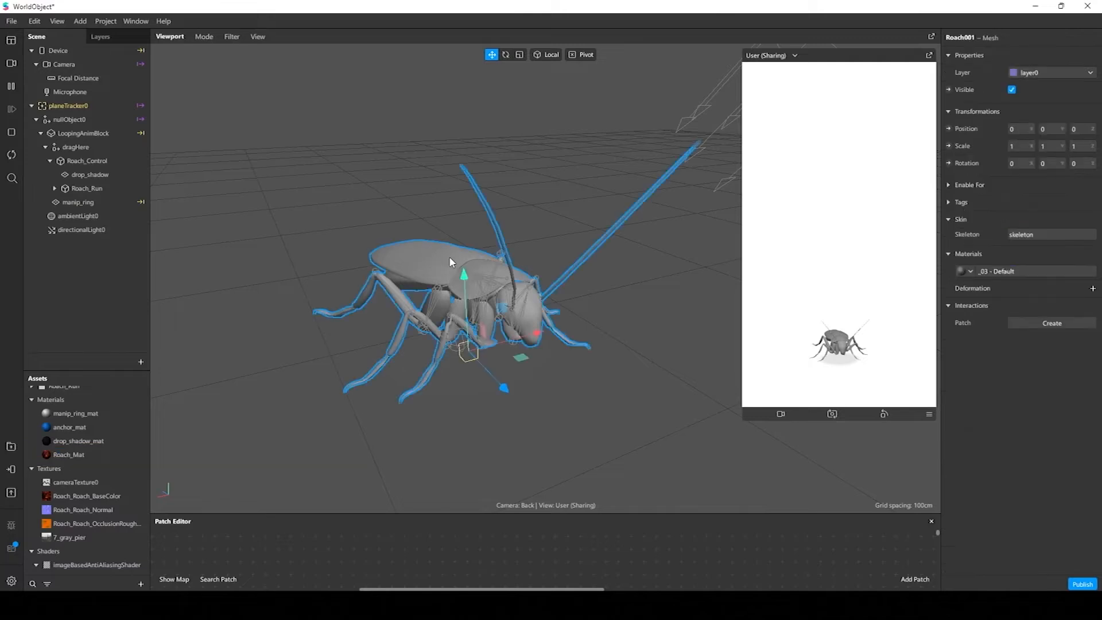
{"action": "left_click_drag", "start_coordinate": [635, 320], "coordinate": [624, 332]}
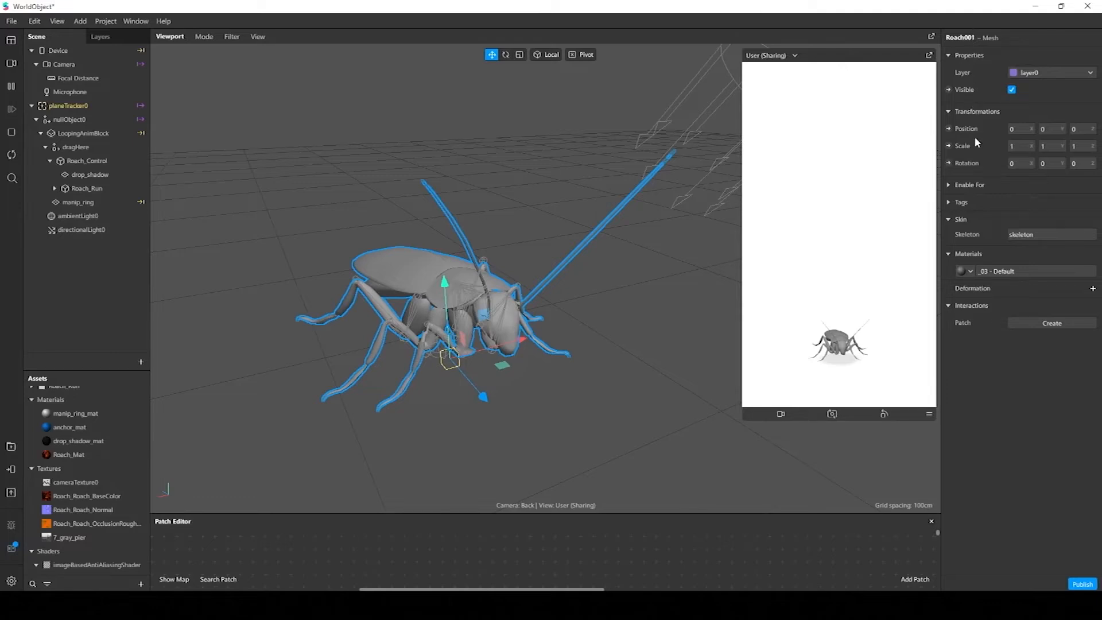
{"action": "left_click", "coordinate": [971, 272]}
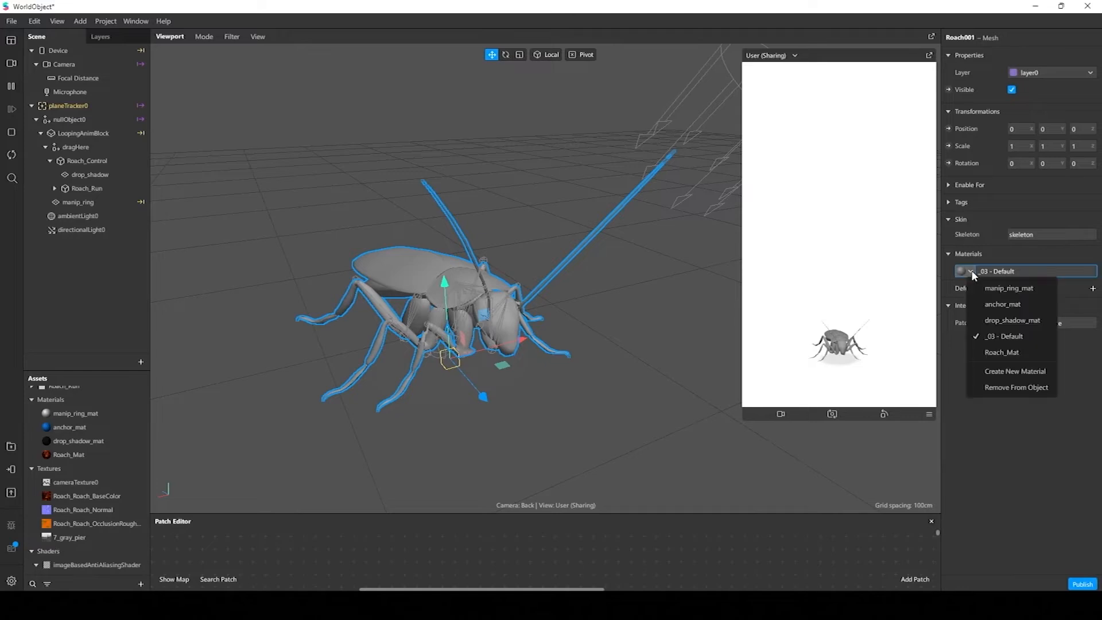
{"action": "left_click", "coordinate": [1029, 352]}
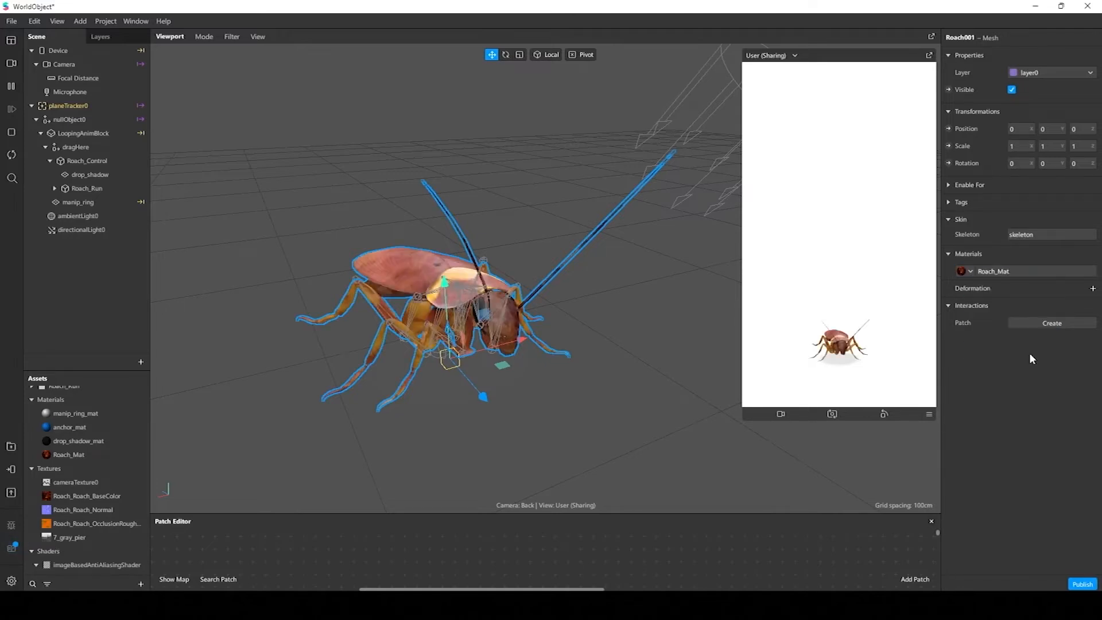
{"action": "left_click", "coordinate": [499, 178]}
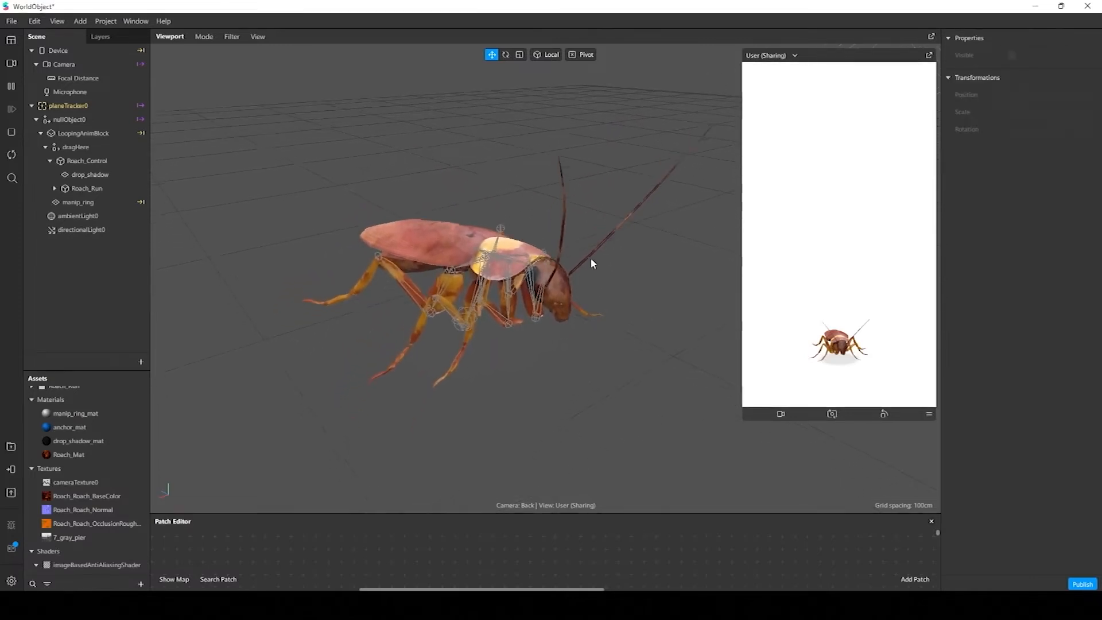
{"action": "left_click_drag", "start_coordinate": [590, 257], "coordinate": [586, 281], "text": "alt"}
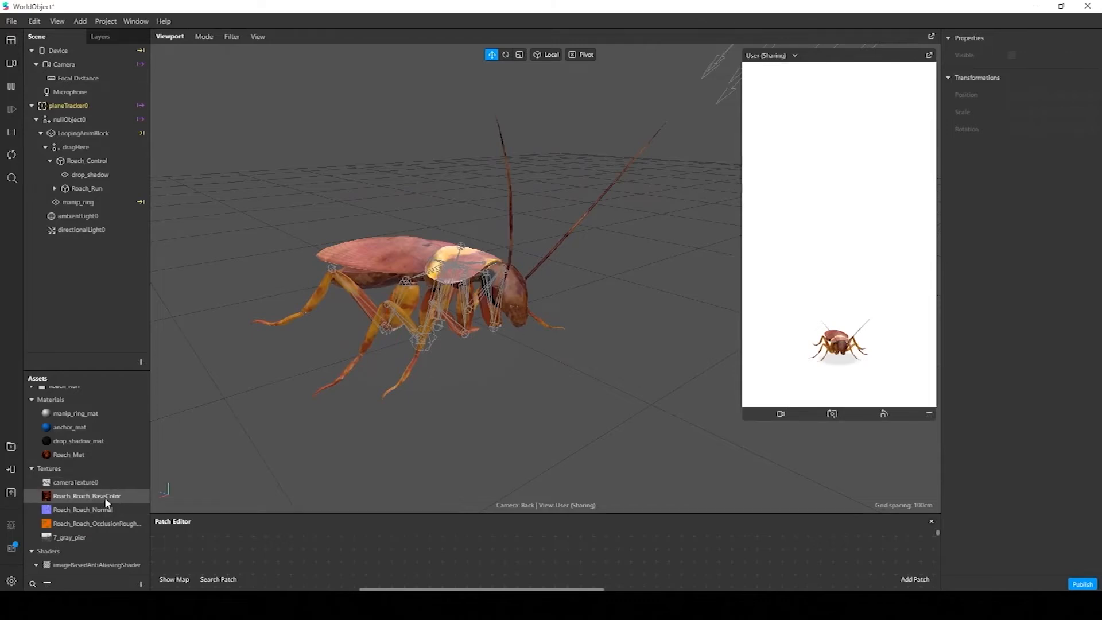
Set the color encoding of the Roach_Roach_BaseColor texture to sRGB
{"action": "double_click", "coordinate": [70, 496]}
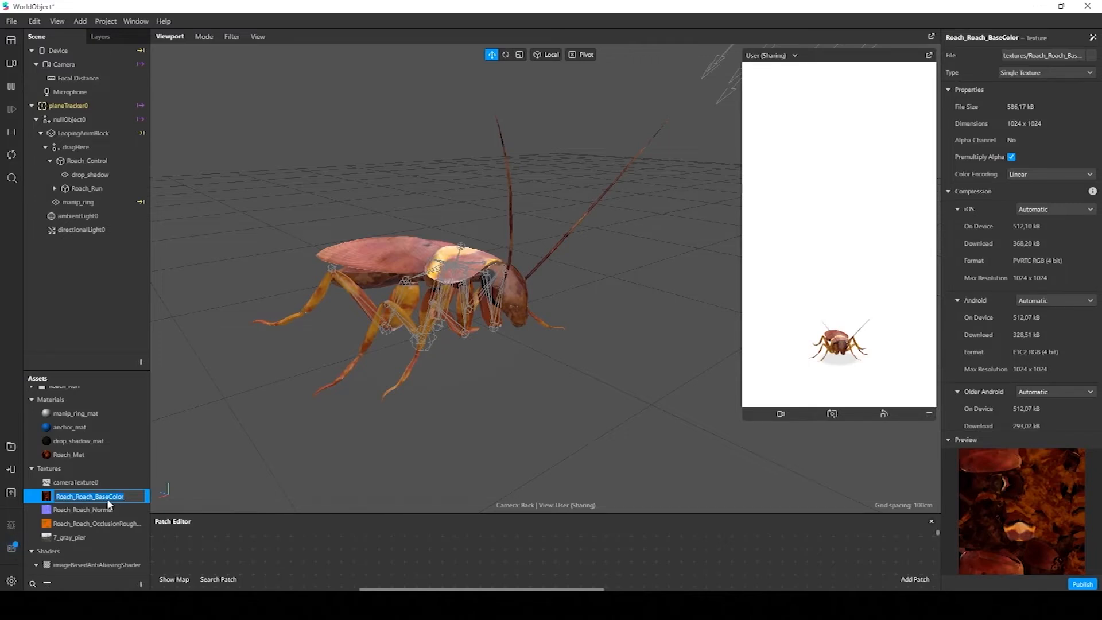
{"action": "key", "text": "Return"}
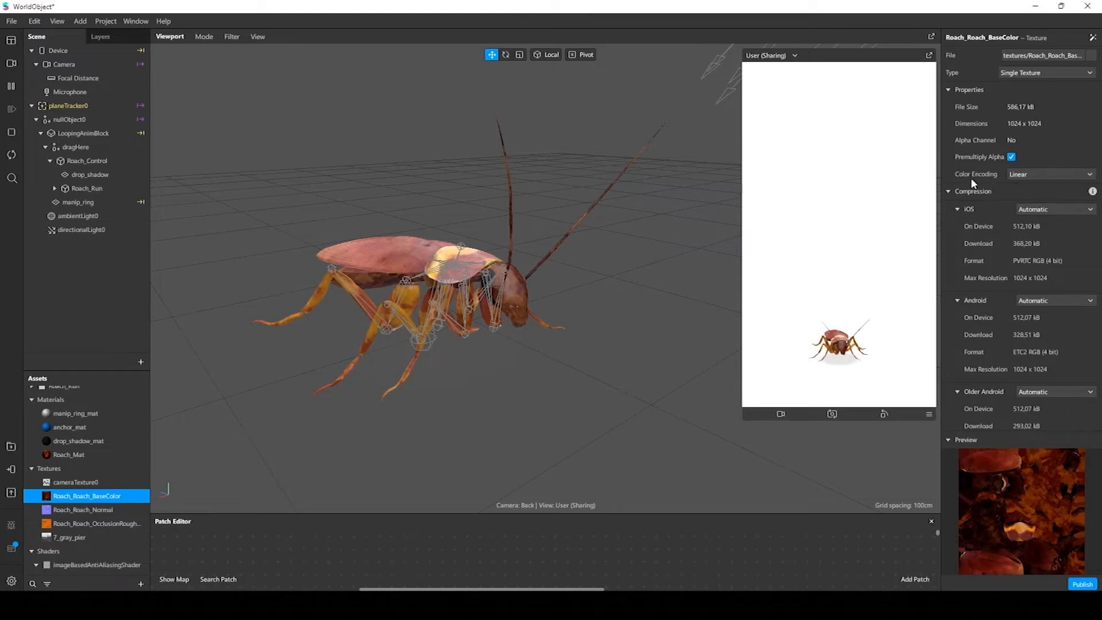
{"action": "left_click", "coordinate": [1024, 174]}
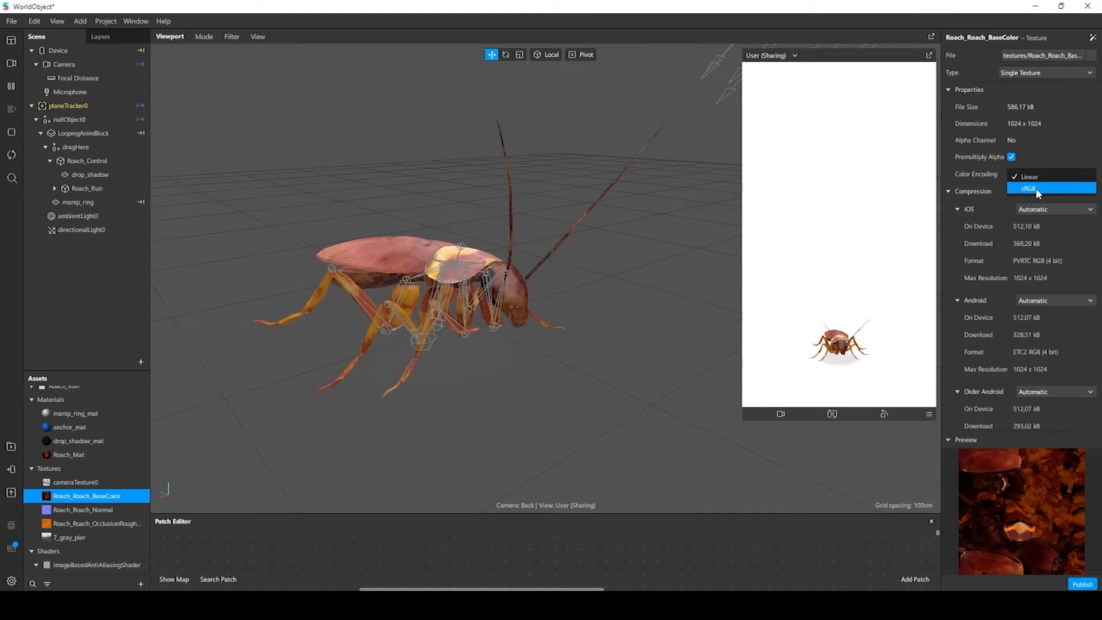
{"action": "left_click", "coordinate": [1036, 187]}
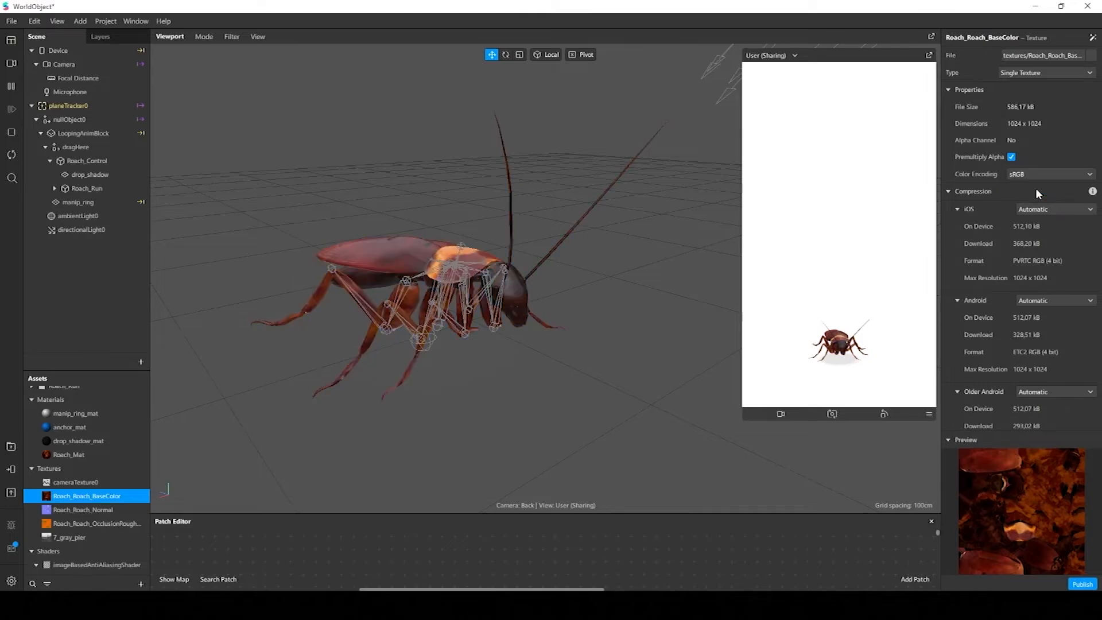
{"action": "left_click", "coordinate": [704, 219]}
{"action": "left_click_drag", "start_coordinate": [629, 219], "coordinate": [613, 300], "text": "alt"}
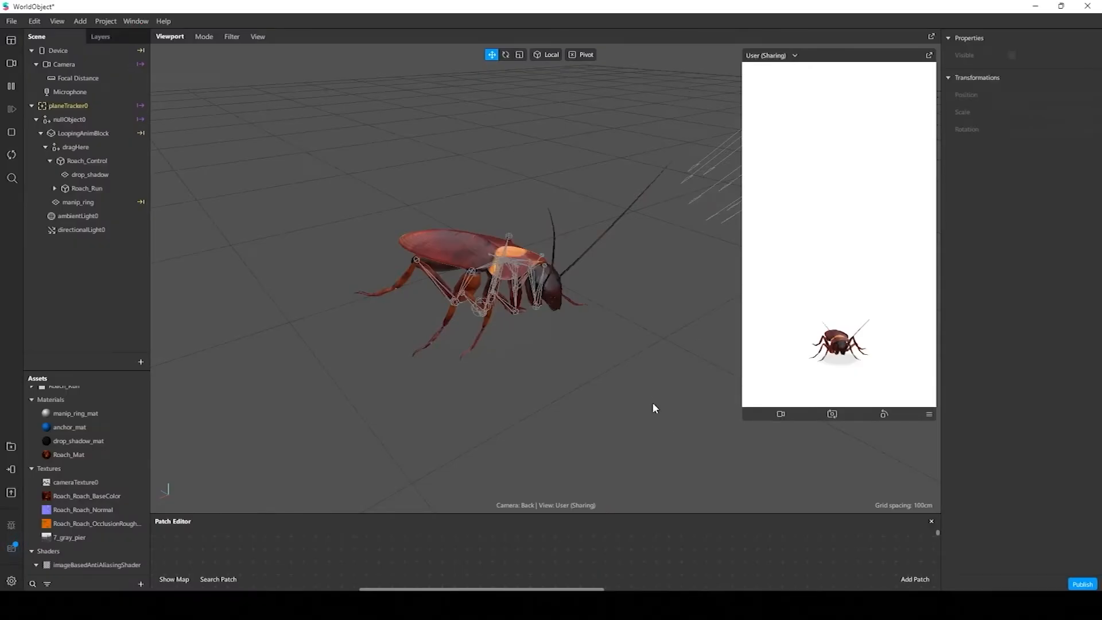
{"action": "left_click_drag", "start_coordinate": [652, 406], "coordinate": [642, 373], "text": "alt"}
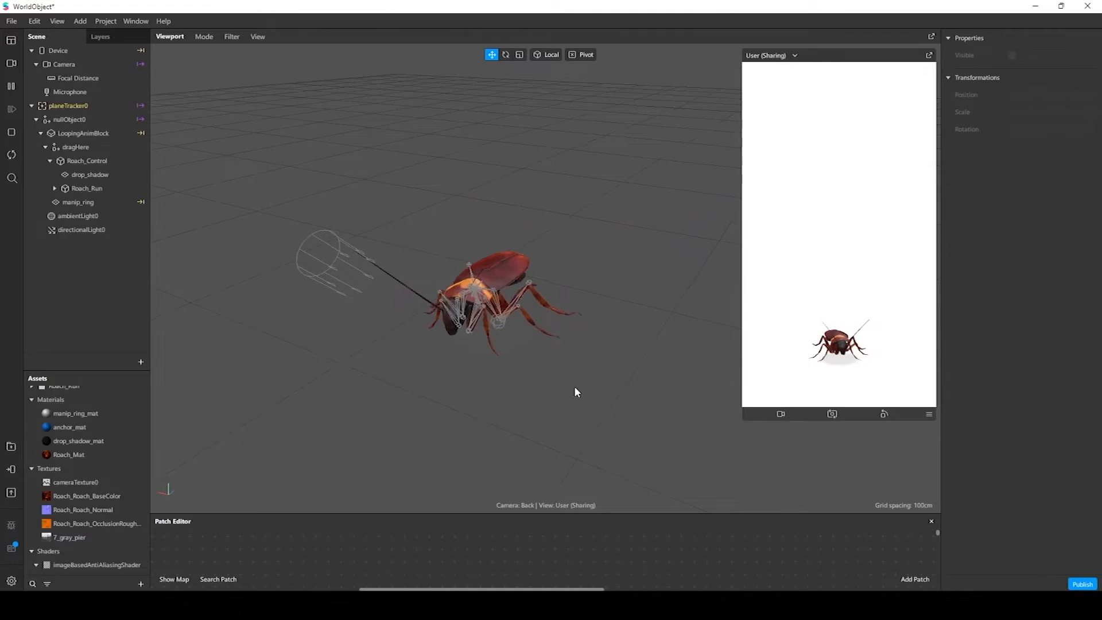
Add an animation playback controller to the assets and name it Roach_Animation
{"action": "scroll", "coordinate": [32, 433], "scroll_direction": "up", "scroll_amount": 3}
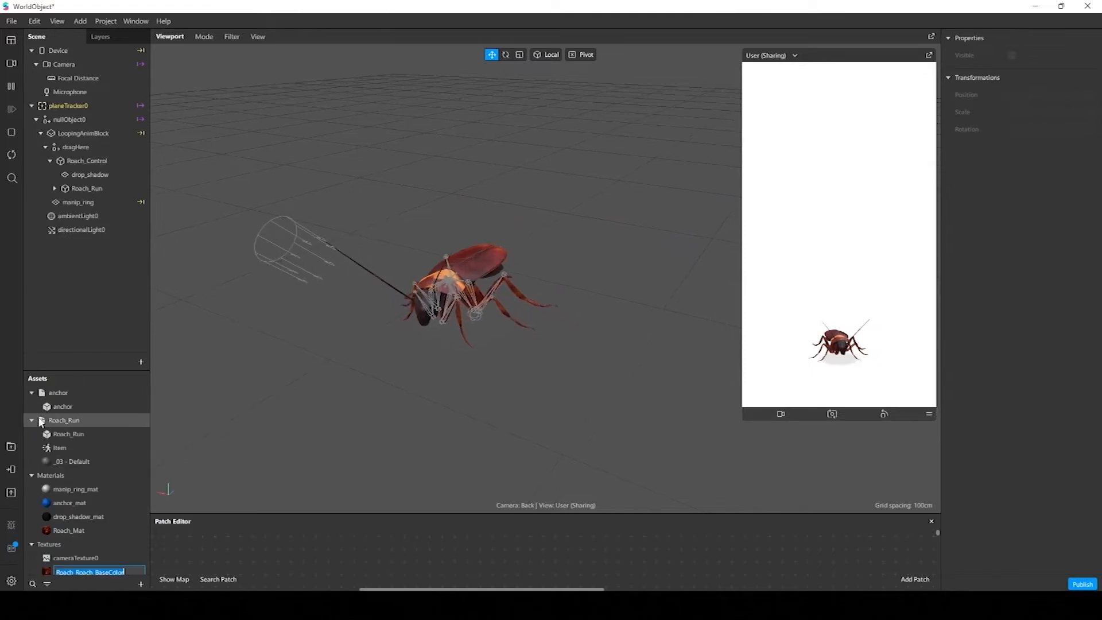
{"action": "left_click", "coordinate": [32, 421]}
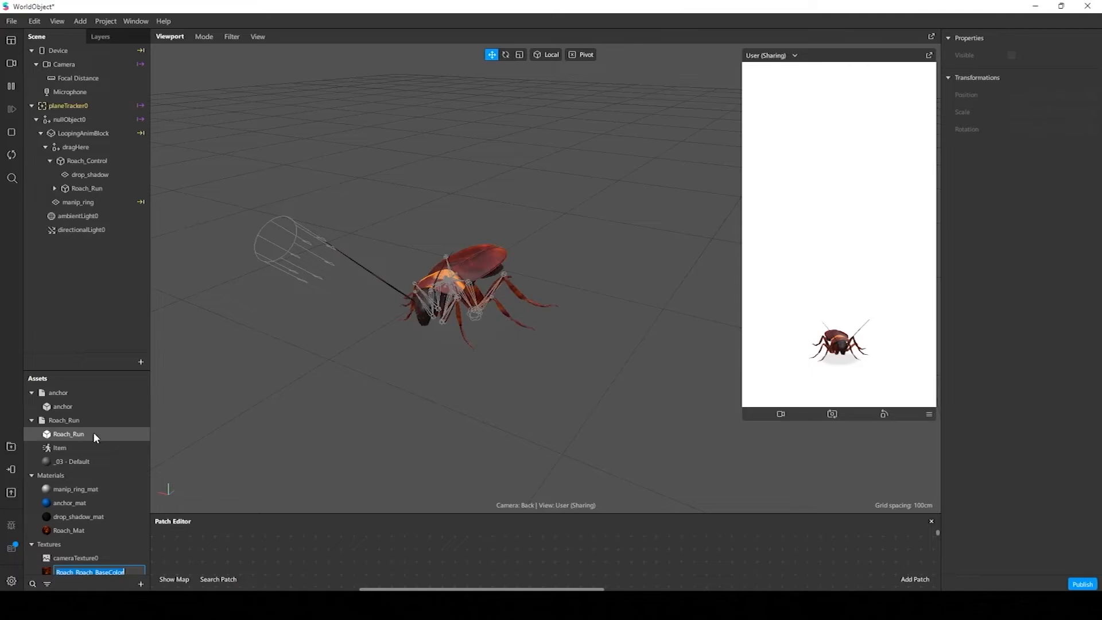
{"action": "scroll", "coordinate": [98, 488], "scroll_direction": "down", "scroll_amount": 3}
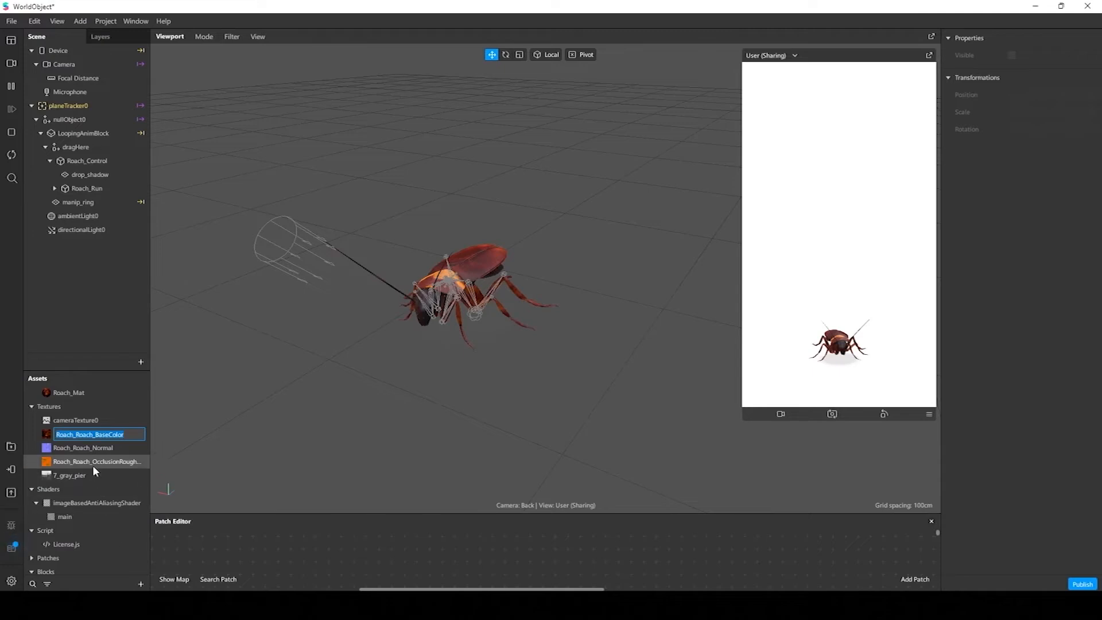
{"action": "left_click", "coordinate": [140, 584]}
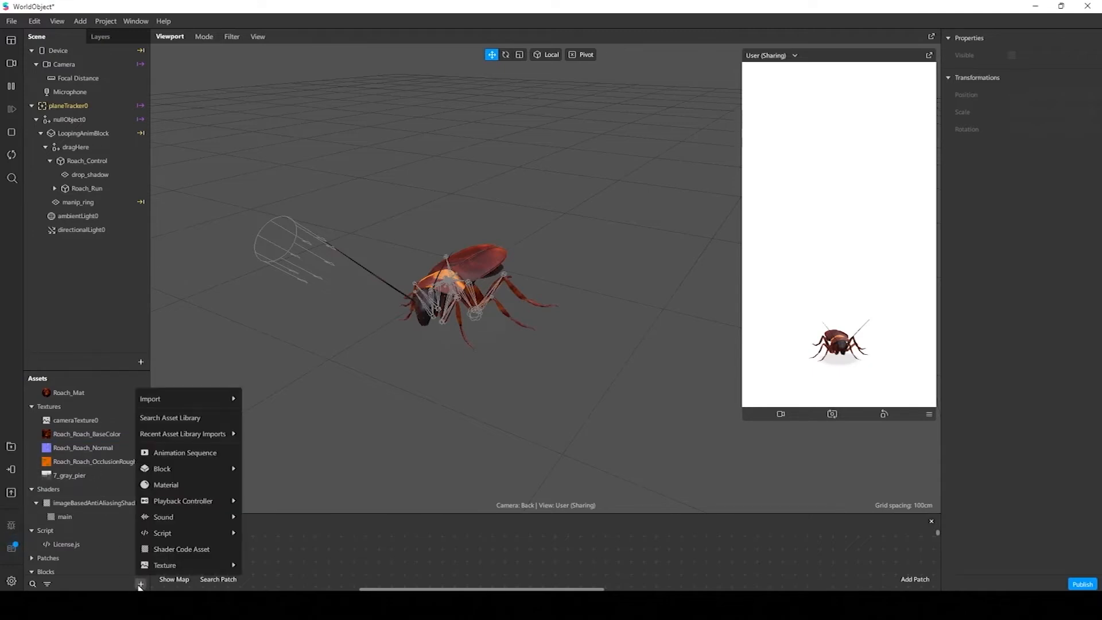
{"action": "mouse_move", "coordinate": [178, 504]}
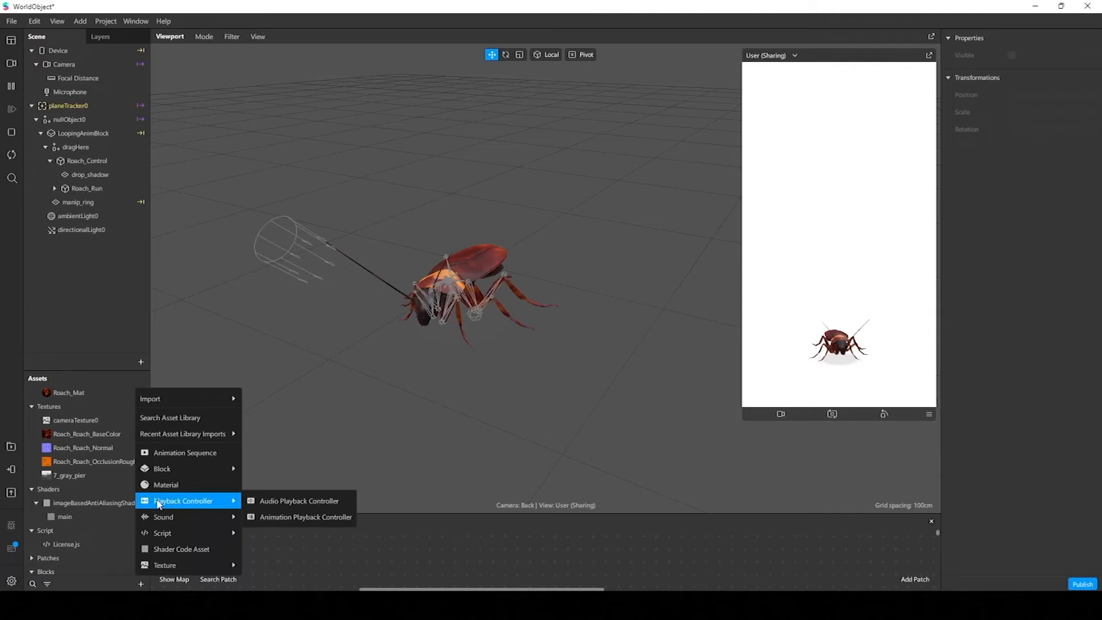
{"action": "left_click", "coordinate": [297, 520]}
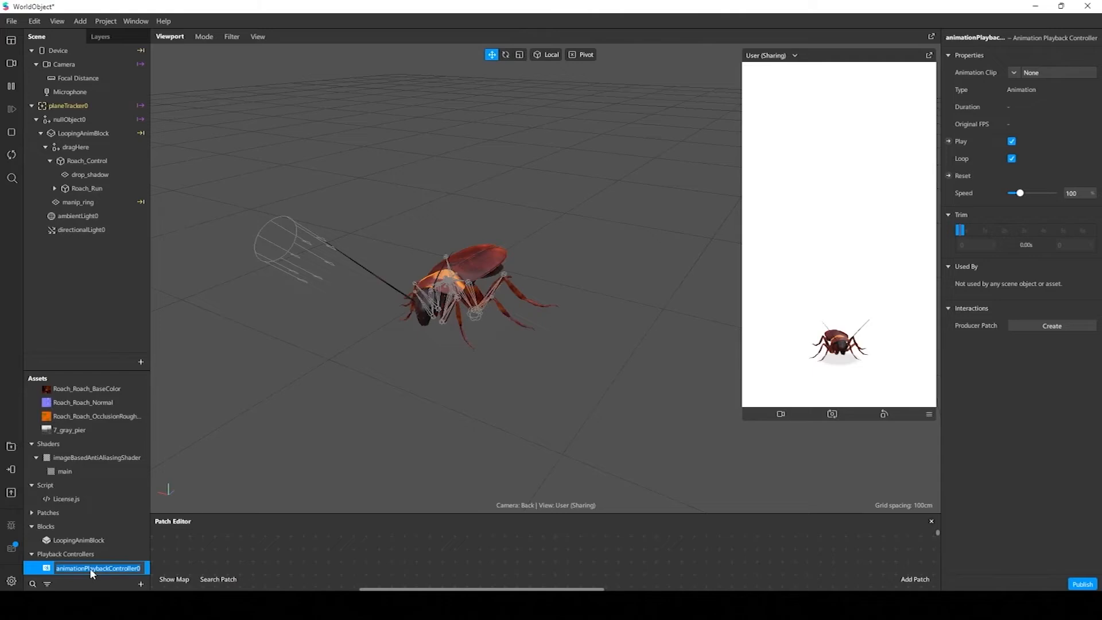
{"action": "key", "text": "BackSpace"}
{"action": "type", "text": "Roach_Animation"}
{"action": "key", "text": "Return"}
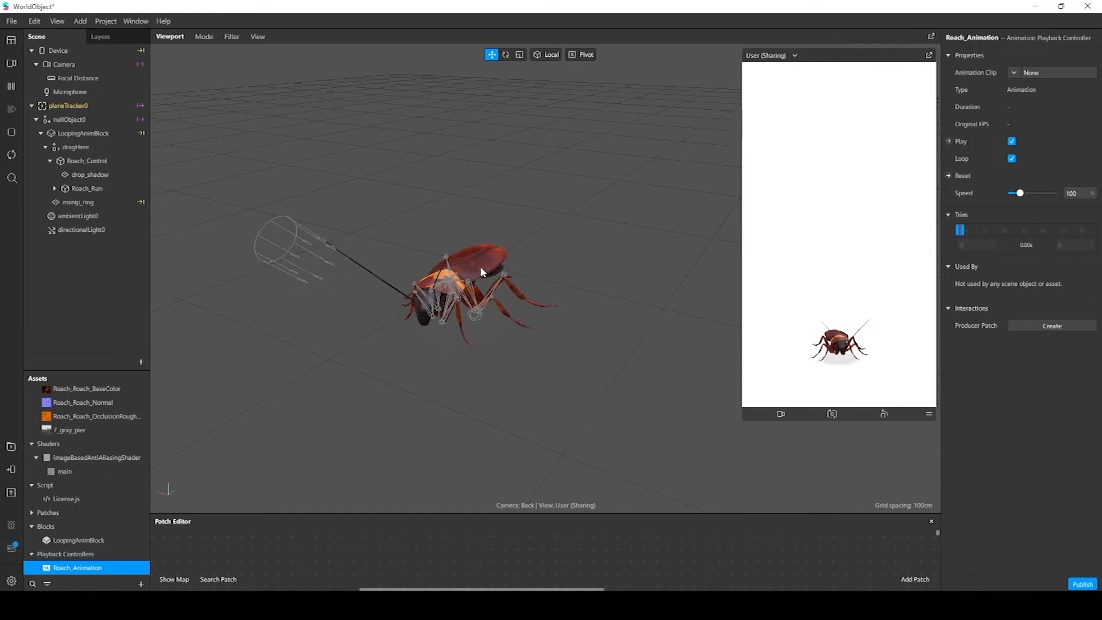
Assign the imported Item clip as the animation clip of the Roach_Animation controller
{"action": "scroll", "coordinate": [108, 443], "scroll_direction": "up", "scroll_amount": 5}
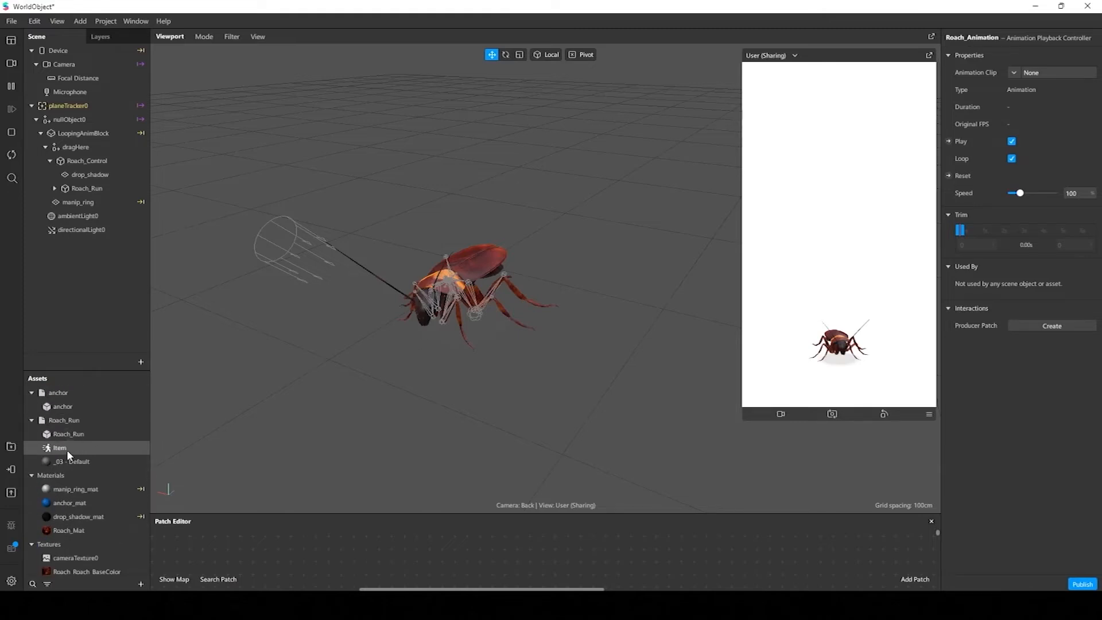
{"action": "scroll", "coordinate": [67, 450], "scroll_direction": "down", "scroll_amount": 5}
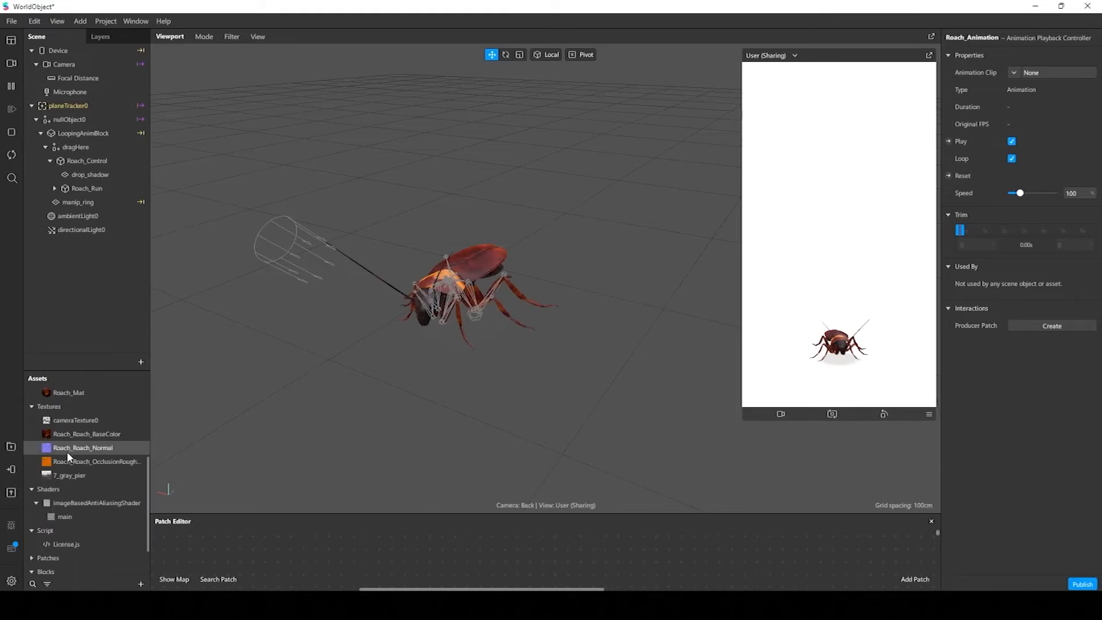
{"action": "left_click", "coordinate": [1014, 71]}
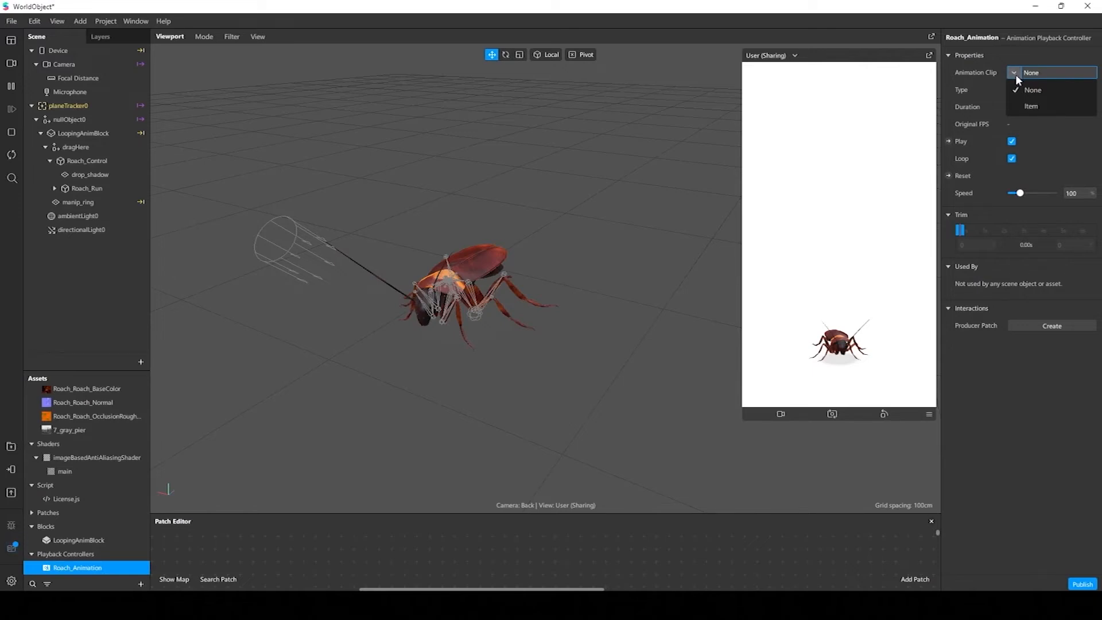
{"action": "left_click", "coordinate": [1039, 106]}
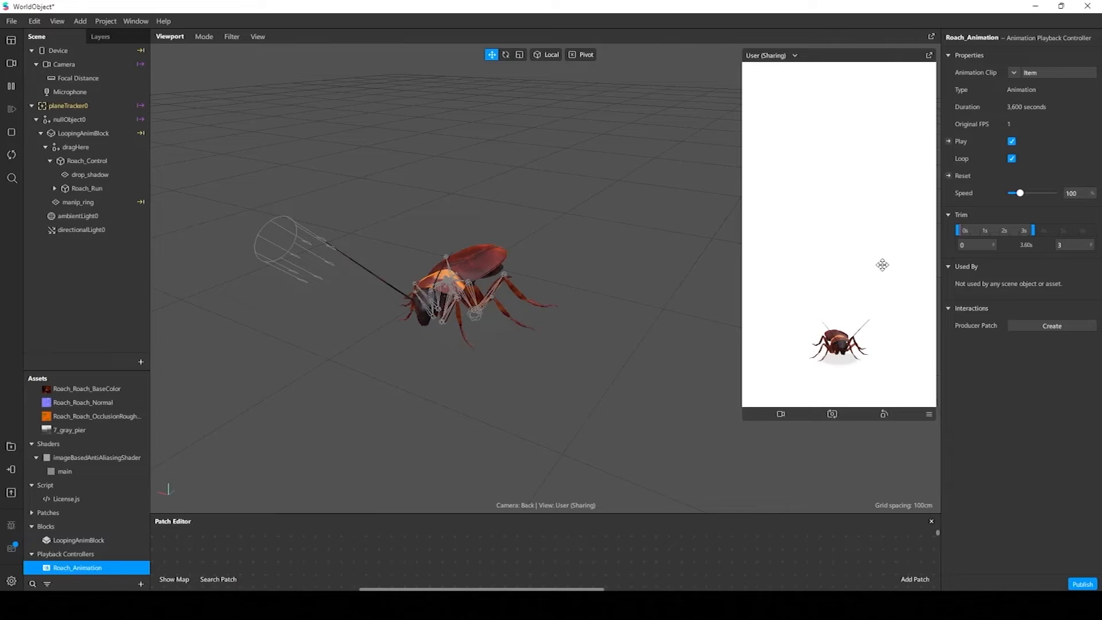
Assign the Roach_Animation controller as the animation of the Roach_Run object in the scene
{"action": "scroll", "coordinate": [534, 254], "scroll_direction": "up", "scroll_amount": 5}
{"action": "middle_click_drag", "start_coordinate": [519, 252], "coordinate": [618, 253]}
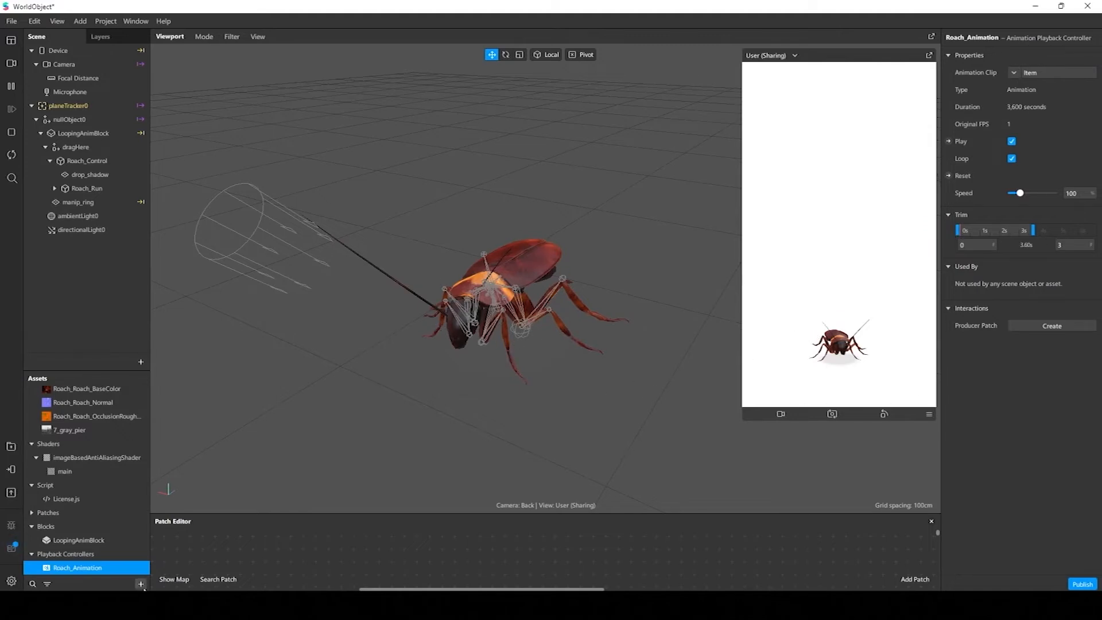
{"action": "left_click", "coordinate": [89, 189]}
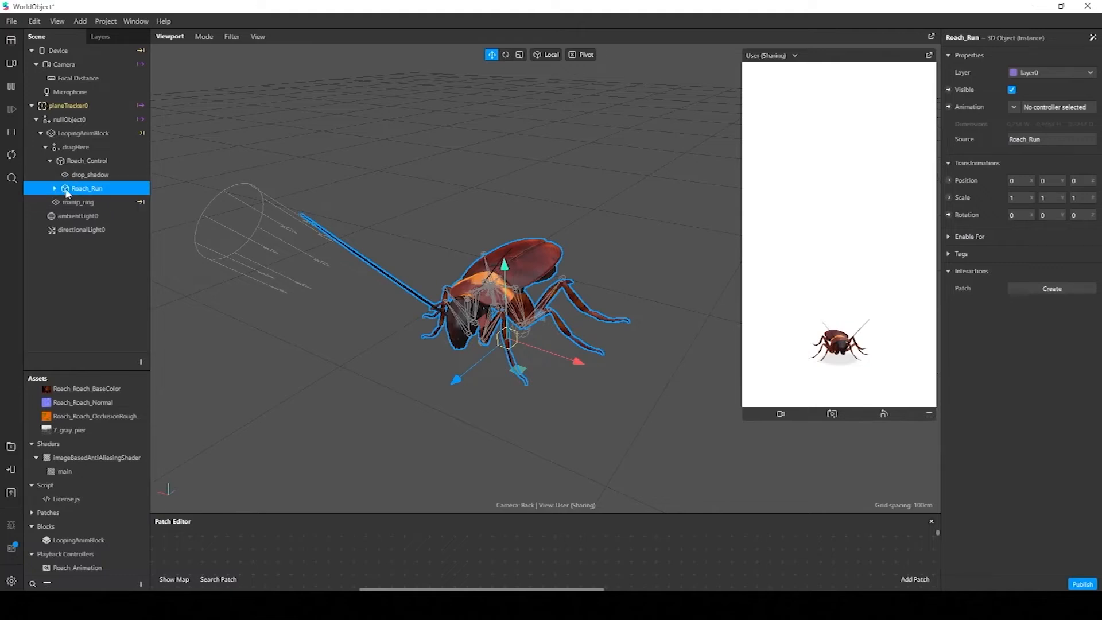
{"action": "left_click", "coordinate": [1014, 108]}
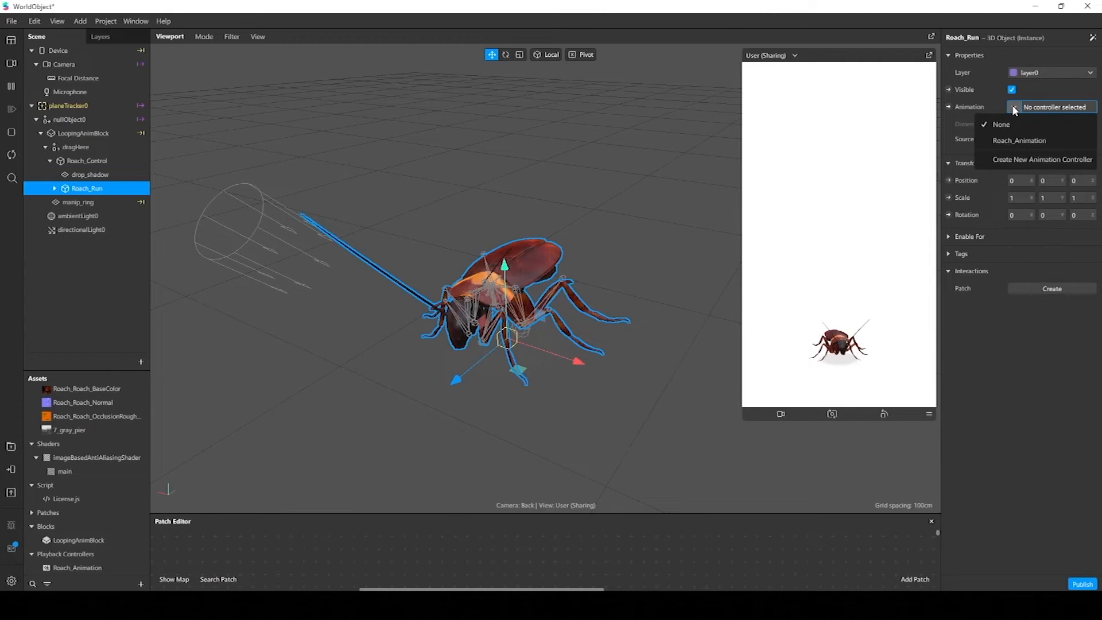
{"action": "left_click", "coordinate": [1022, 142]}
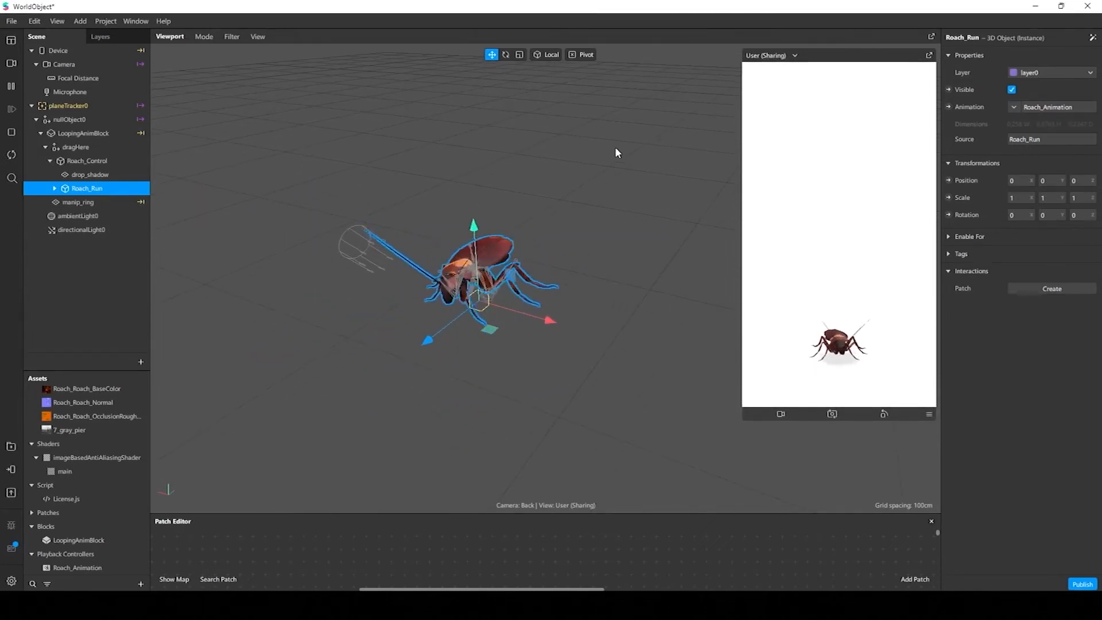
{"action": "left_click", "coordinate": [463, 166]}
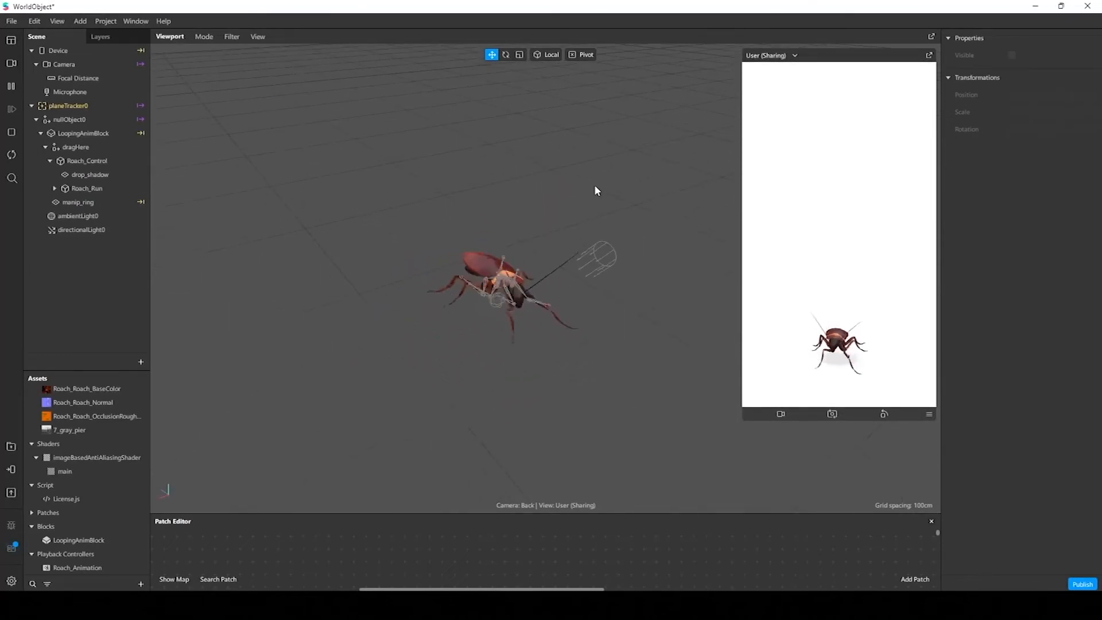
{"action": "left_click_drag", "start_coordinate": [595, 189], "coordinate": [622, 257]}
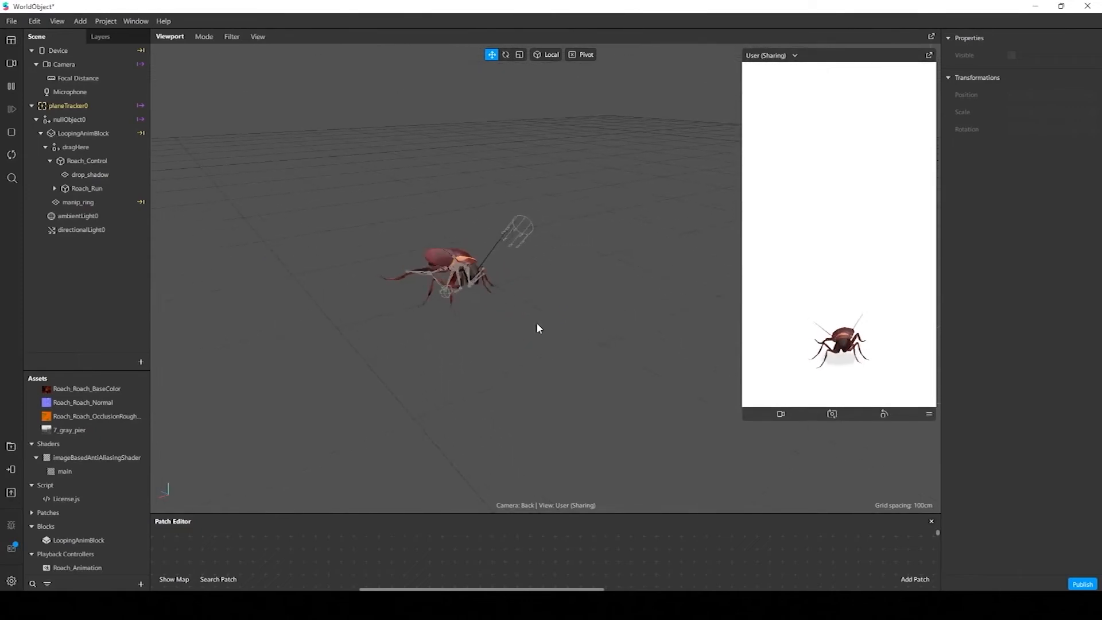
{"action": "scroll", "coordinate": [536, 322], "scroll_direction": "up", "scroll_amount": 4}
{"action": "middle_click_drag", "start_coordinate": [537, 322], "coordinate": [576, 339]}
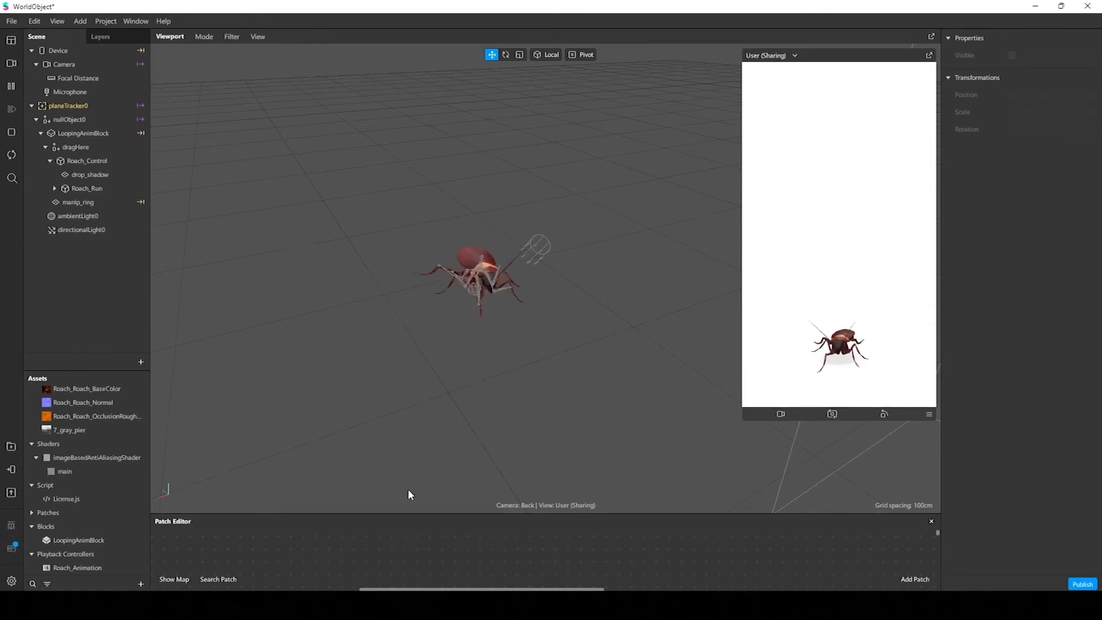
Create a 3D Rotation patch for the Roach_Control object and position it in the enlarged Patch Editor
{"action": "left_click_drag", "start_coordinate": [446, 510], "coordinate": [446, 463]}
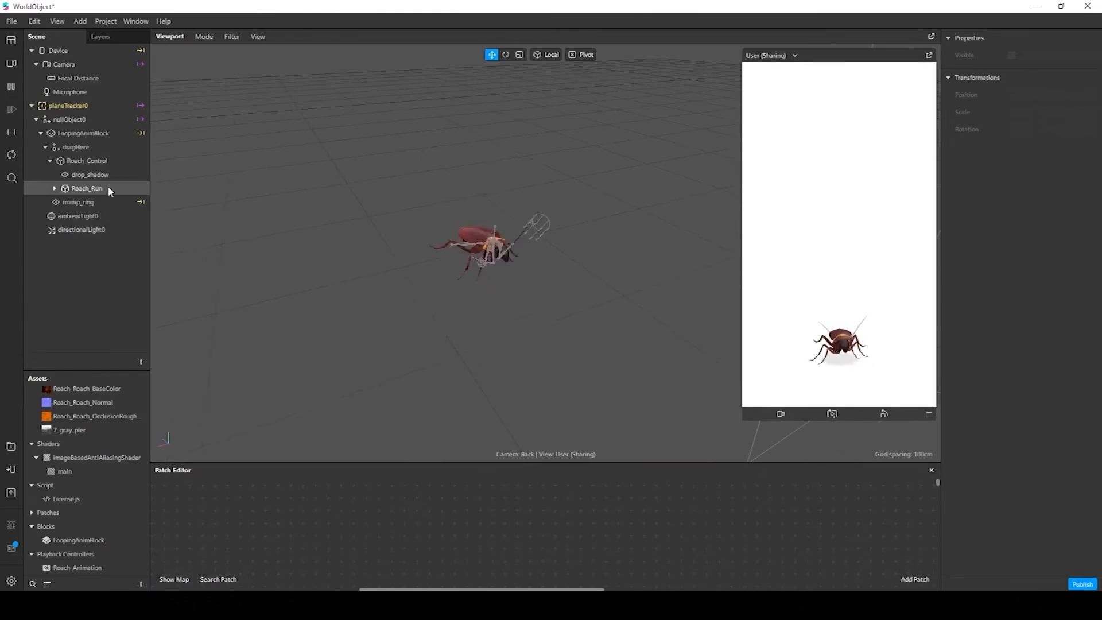
{"action": "left_click", "coordinate": [89, 190]}
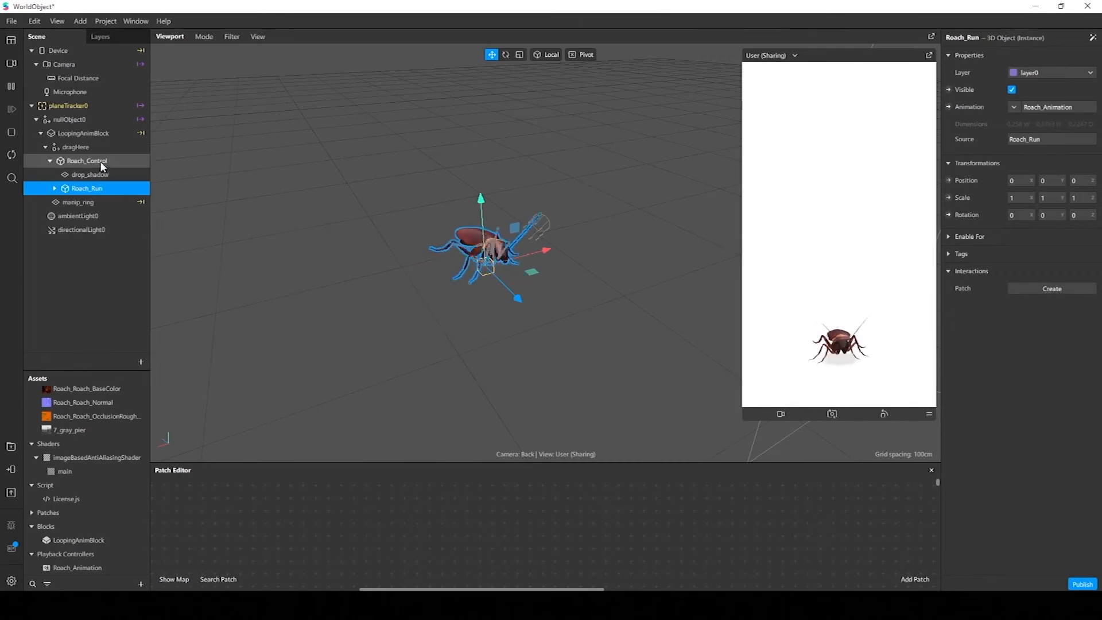
{"action": "left_click", "coordinate": [88, 163]}
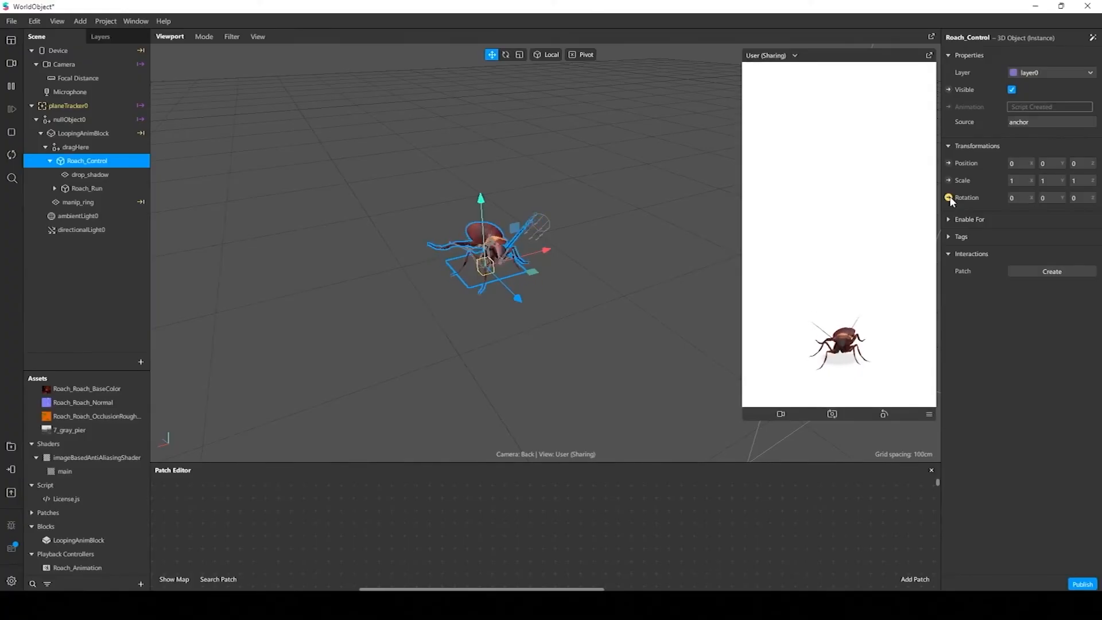
{"action": "left_click", "coordinate": [949, 197]}
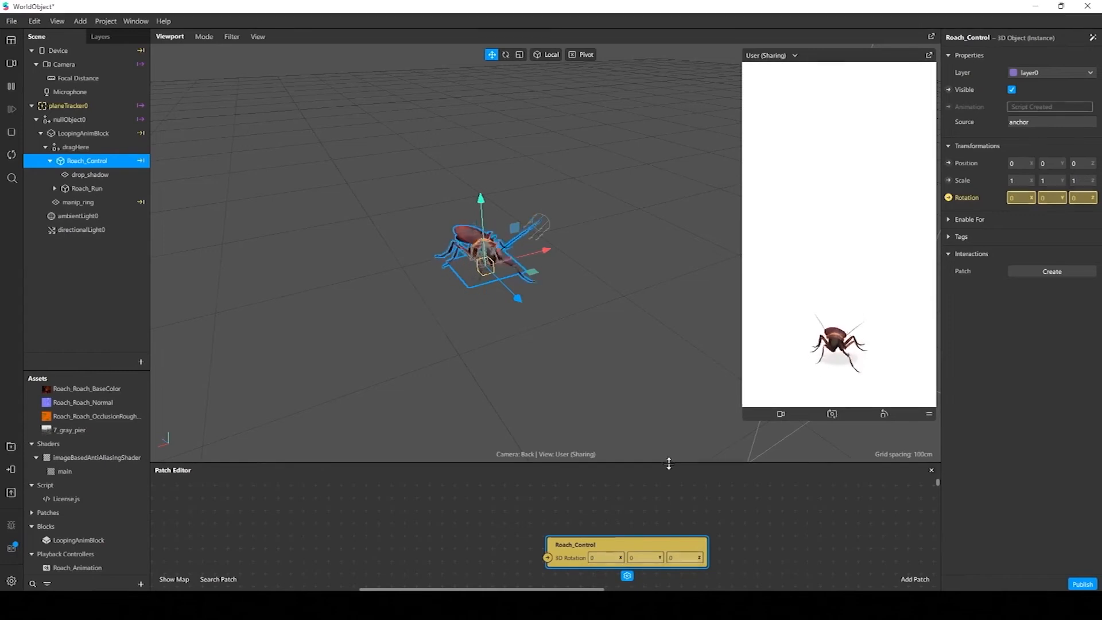
{"action": "left_click_drag", "start_coordinate": [666, 462], "coordinate": [668, 376]}
{"action": "left_click_drag", "start_coordinate": [622, 459], "coordinate": [699, 458]}
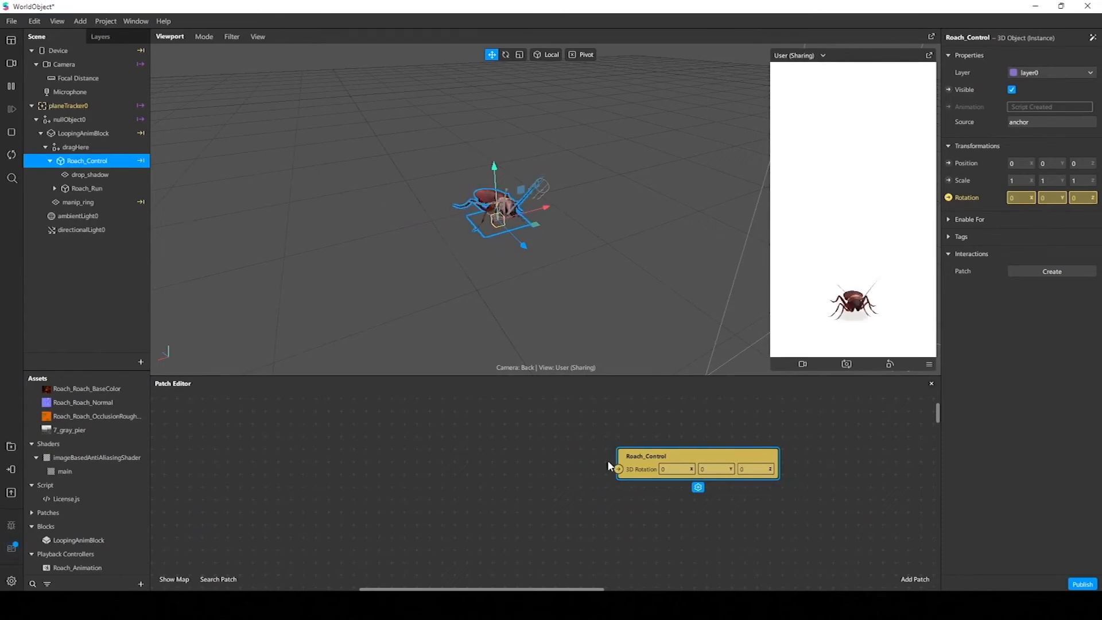
Move Roach_Run and drop_shadow together along the X axis to about -0.474, away from the Roach_Control pivot
{"action": "left_click", "coordinate": [98, 191]}
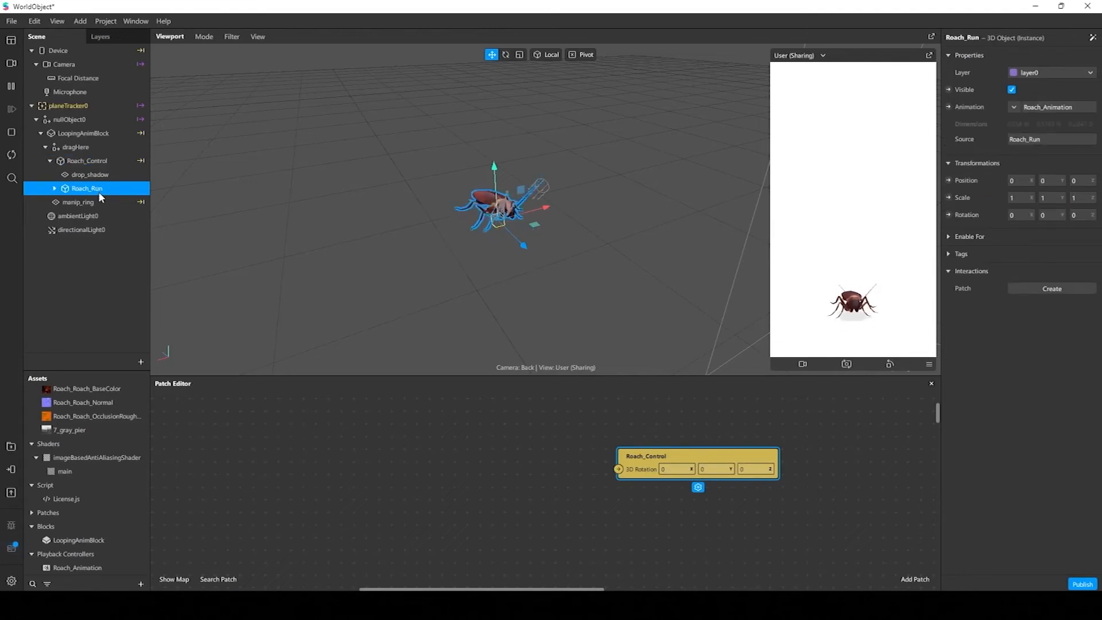
{"action": "left_click", "coordinate": [106, 176], "text": "ctrl"}
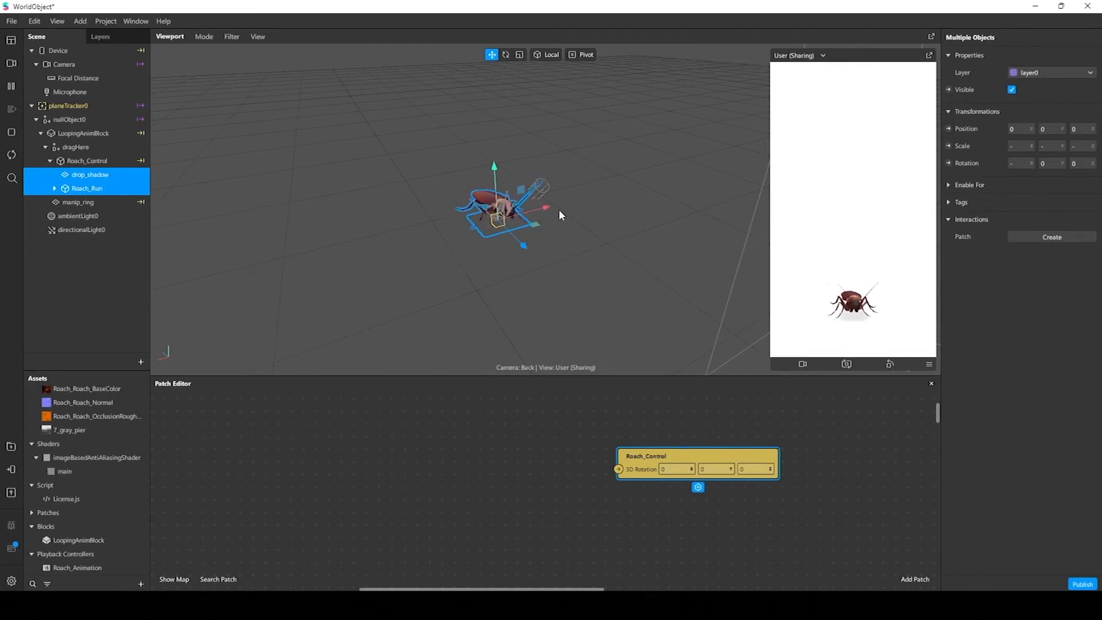
{"action": "right_click_drag", "start_coordinate": [559, 209], "coordinate": [464, 219]}
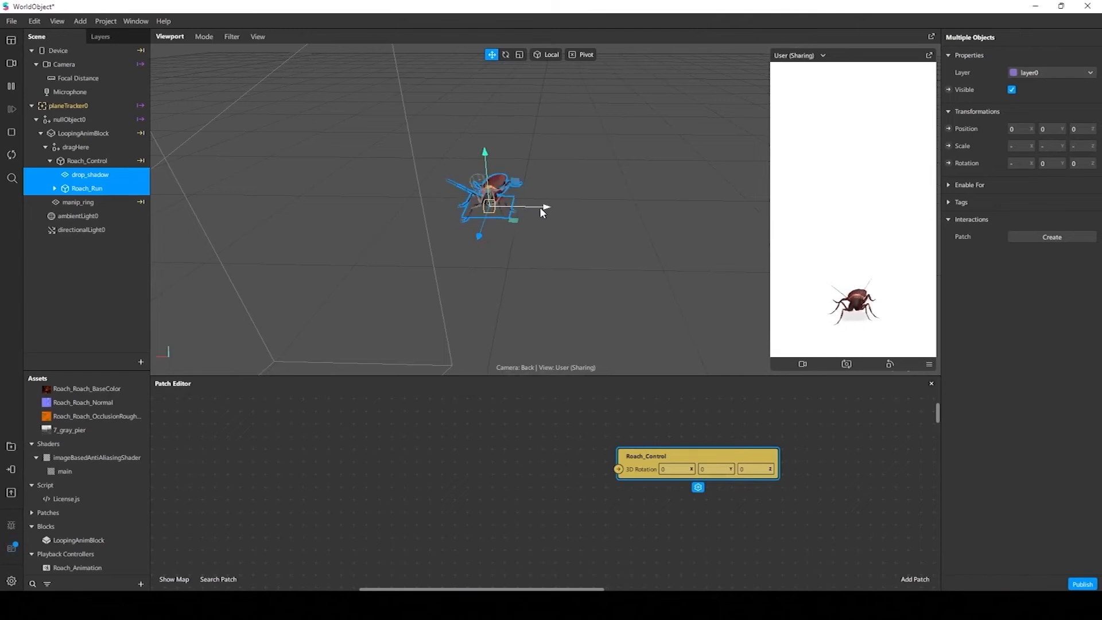
{"action": "left_click_drag", "start_coordinate": [544, 210], "coordinate": [442, 230]}
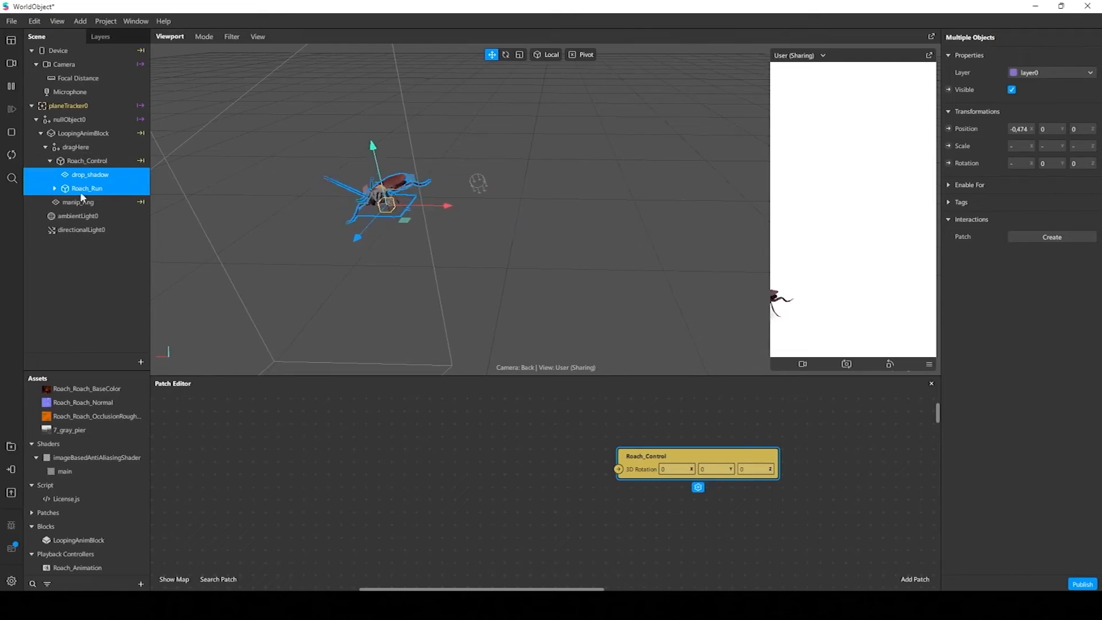
Compare the pivot of Roach_Control with its offset children and inspect the rotation gizmo on Roach_Control
{"action": "left_click", "coordinate": [88, 160]}
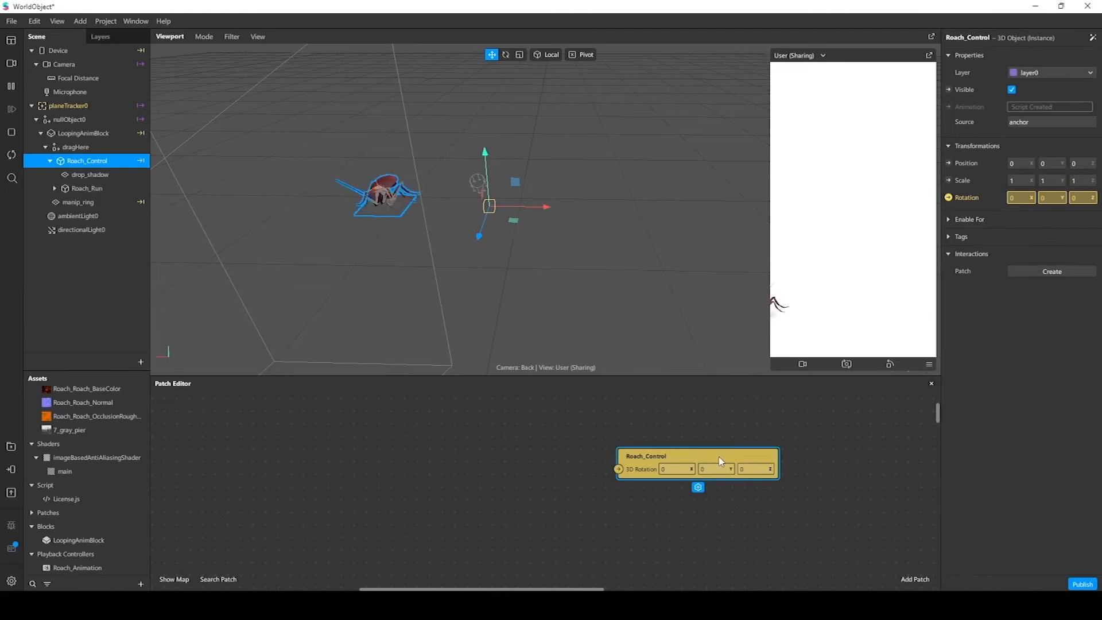
{"action": "left_click_drag", "start_coordinate": [727, 460], "coordinate": [765, 461]}
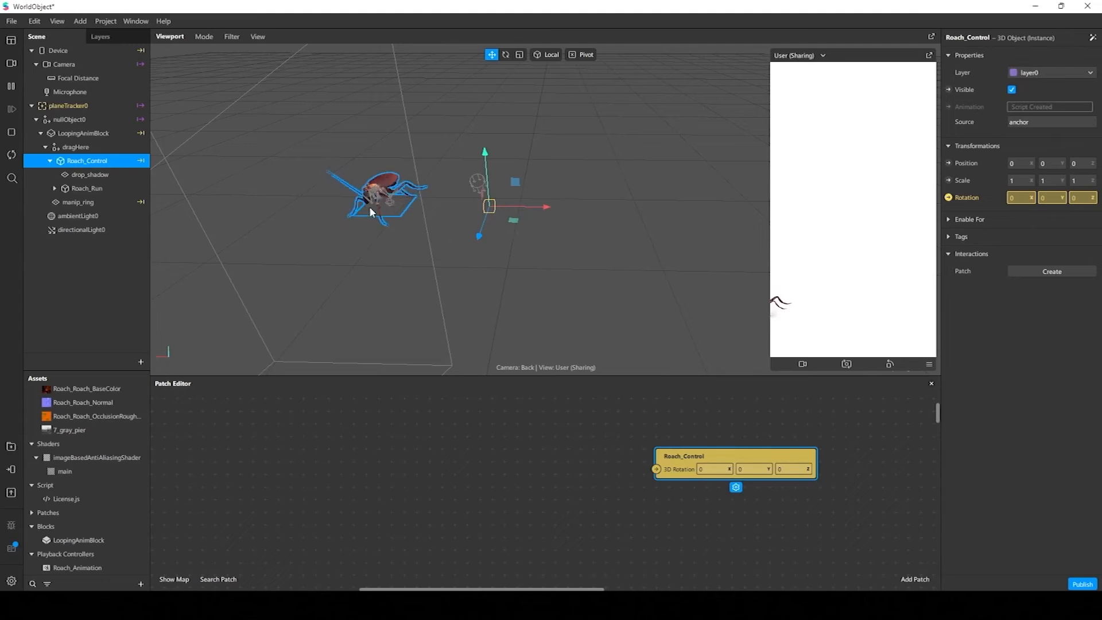
{"action": "left_click", "coordinate": [89, 175]}
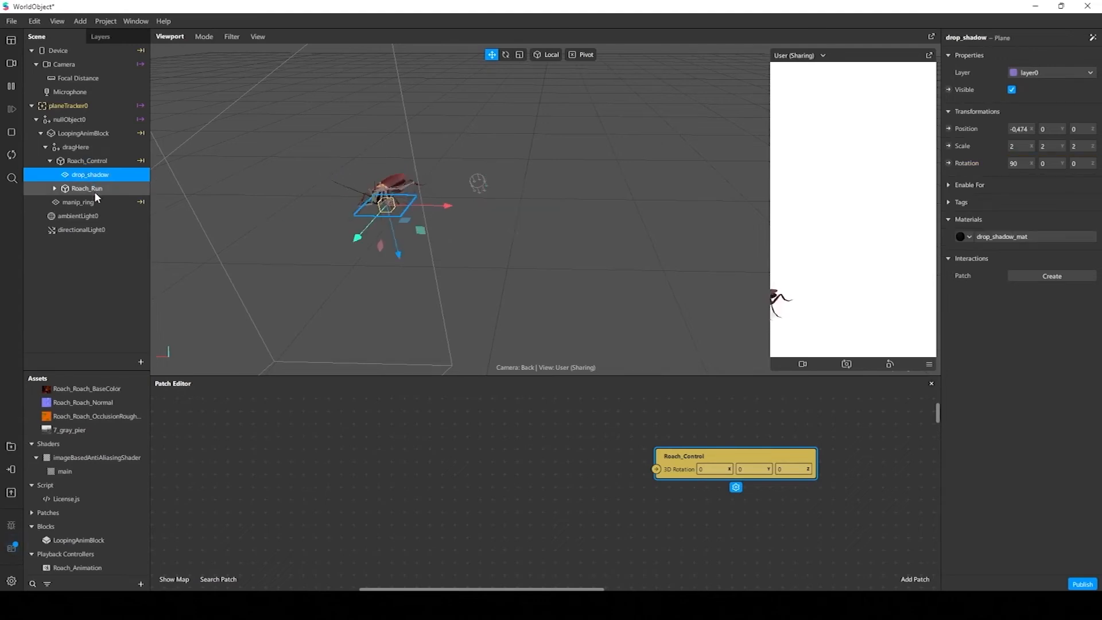
{"action": "left_click", "coordinate": [94, 187], "text": "shift"}
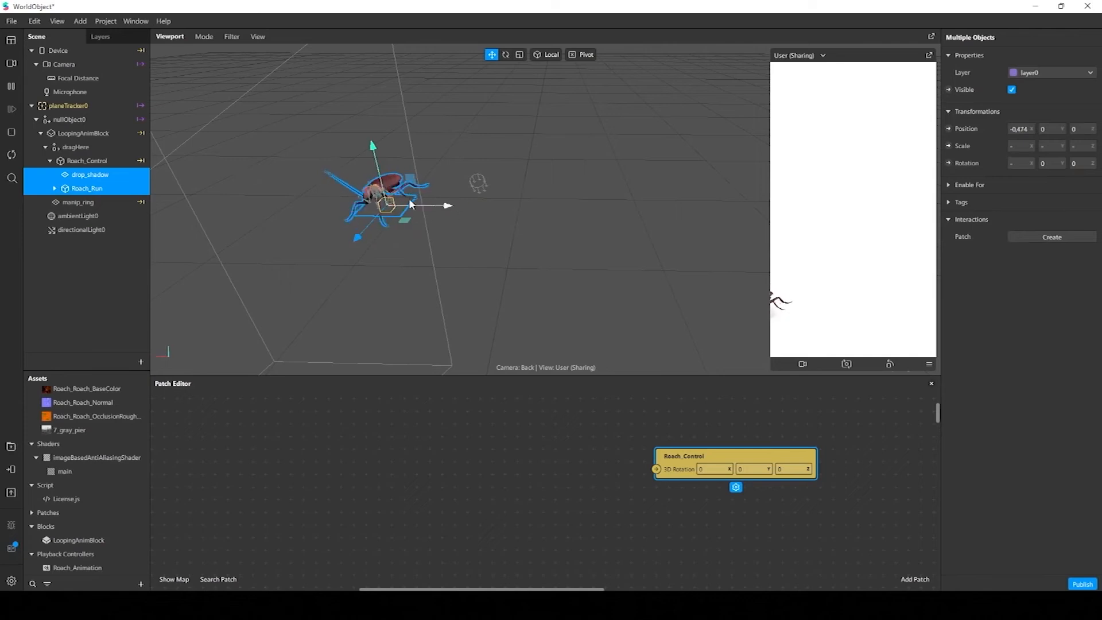
{"action": "left_click", "coordinate": [109, 160]}
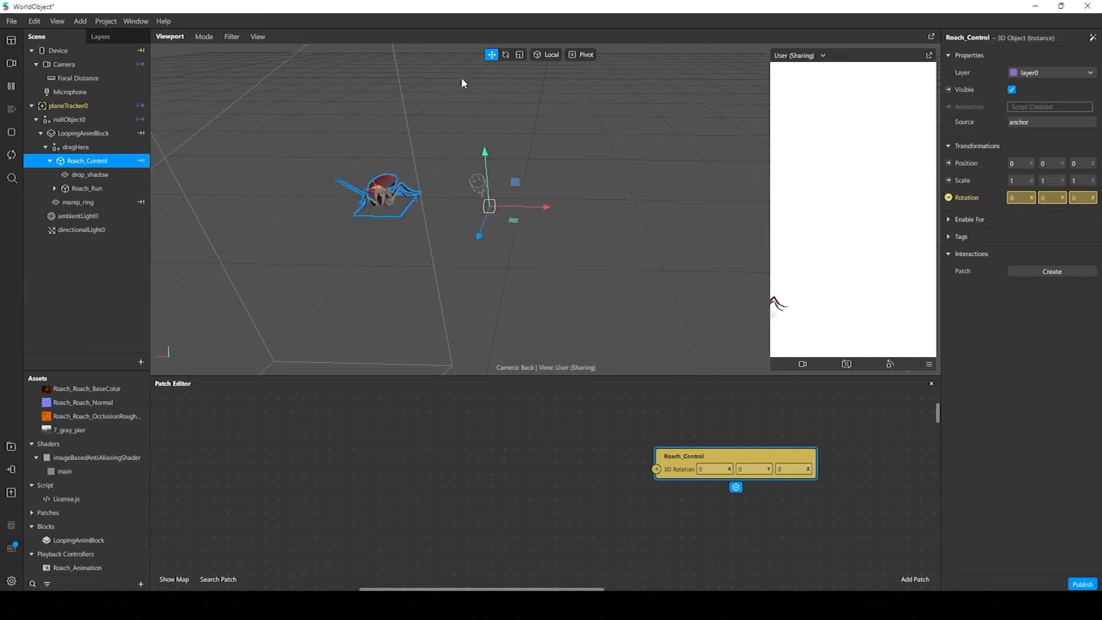
{"action": "left_click", "coordinate": [505, 54]}
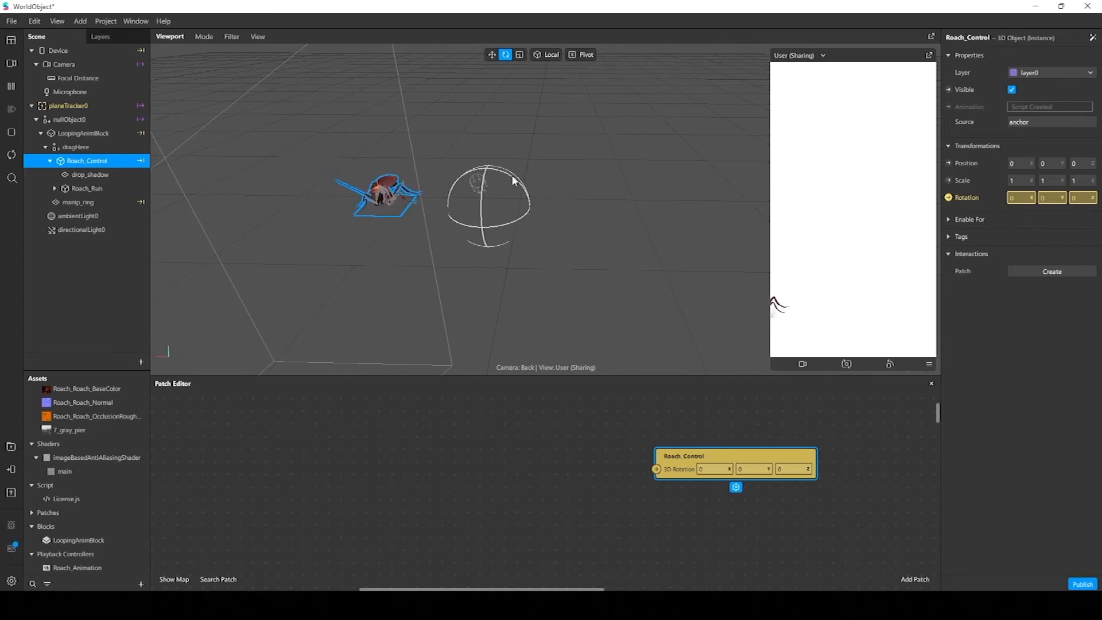
Scale down drop_shadow and Roach_Run together around their shared position
{"action": "left_click", "coordinate": [116, 176]}
{"action": "left_click", "coordinate": [105, 188], "text": "shift"}
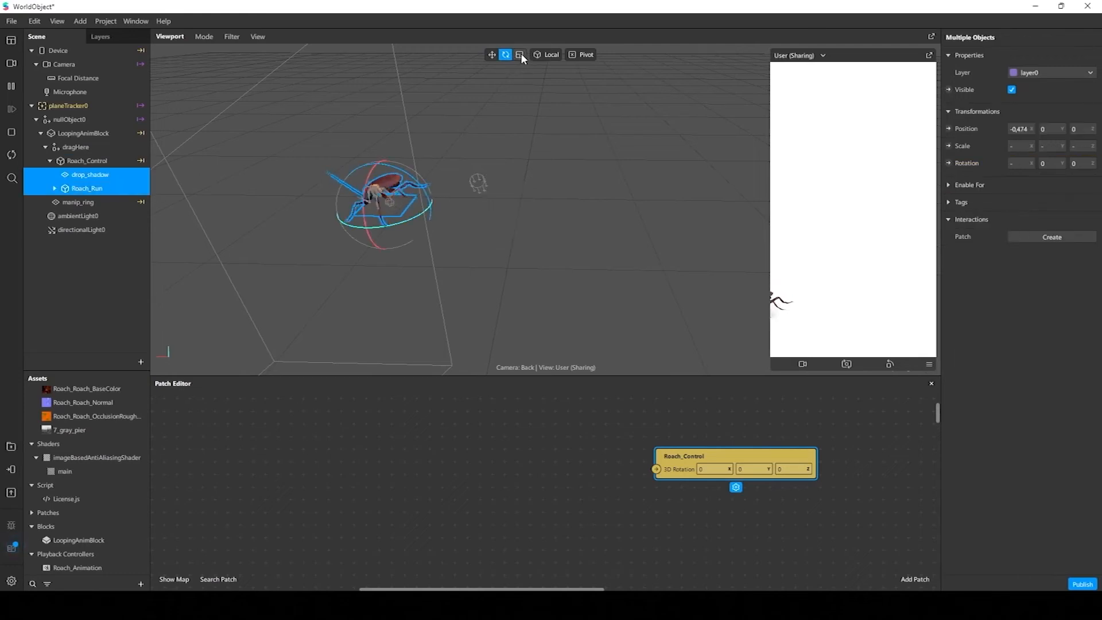
{"action": "left_click", "coordinate": [520, 54]}
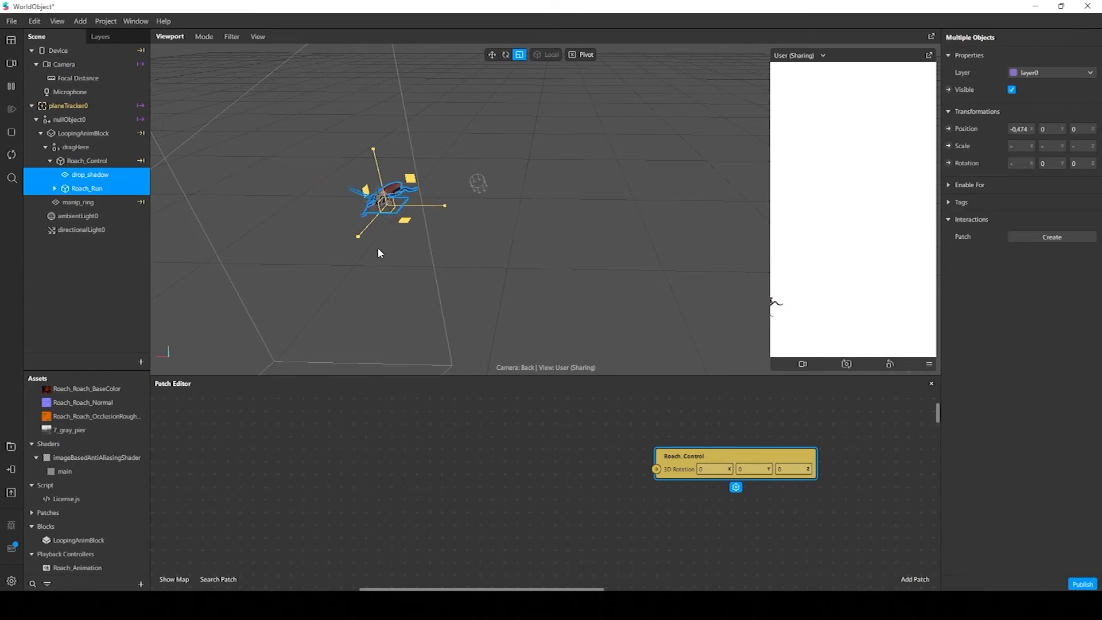
{"action": "left_click", "coordinate": [101, 174]}
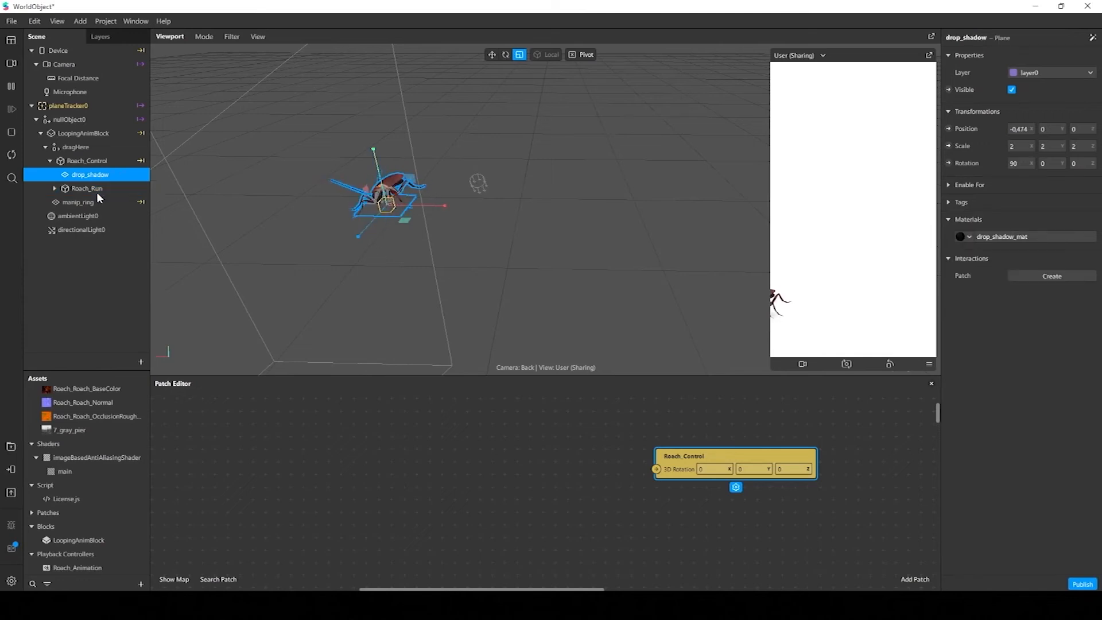
{"action": "left_click", "coordinate": [95, 187], "text": "ctrl"}
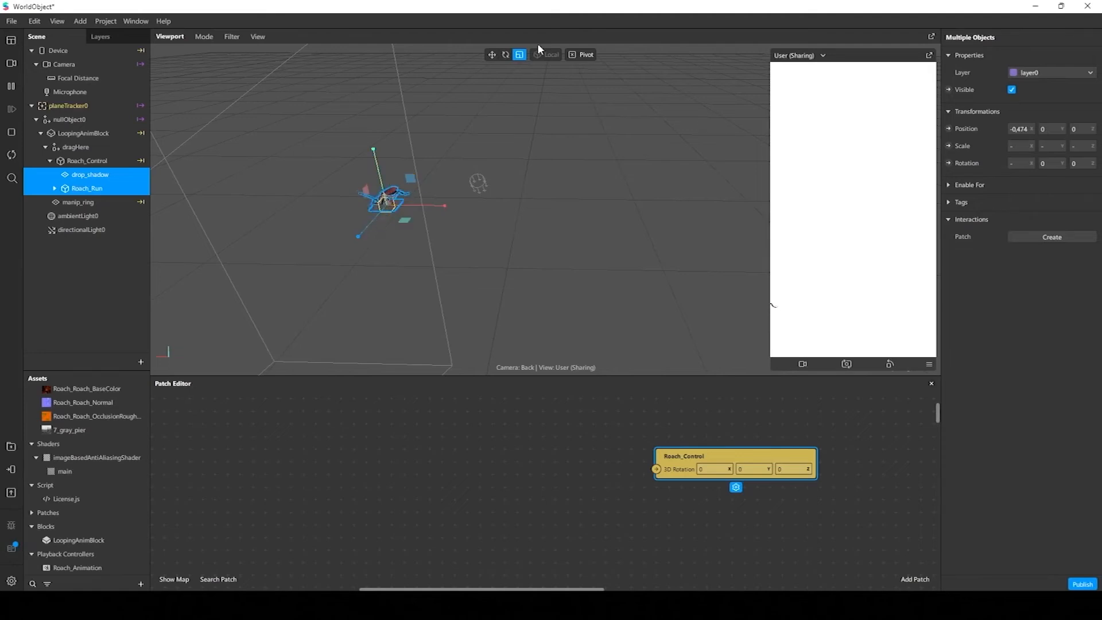
Move drop_shadow and Roach_Run together along the X axis to about -0.302, nearer to the Roach_Control pivot
{"action": "left_click", "coordinate": [492, 55]}
{"action": "left_click_drag", "start_coordinate": [446, 208], "coordinate": [481, 213]}
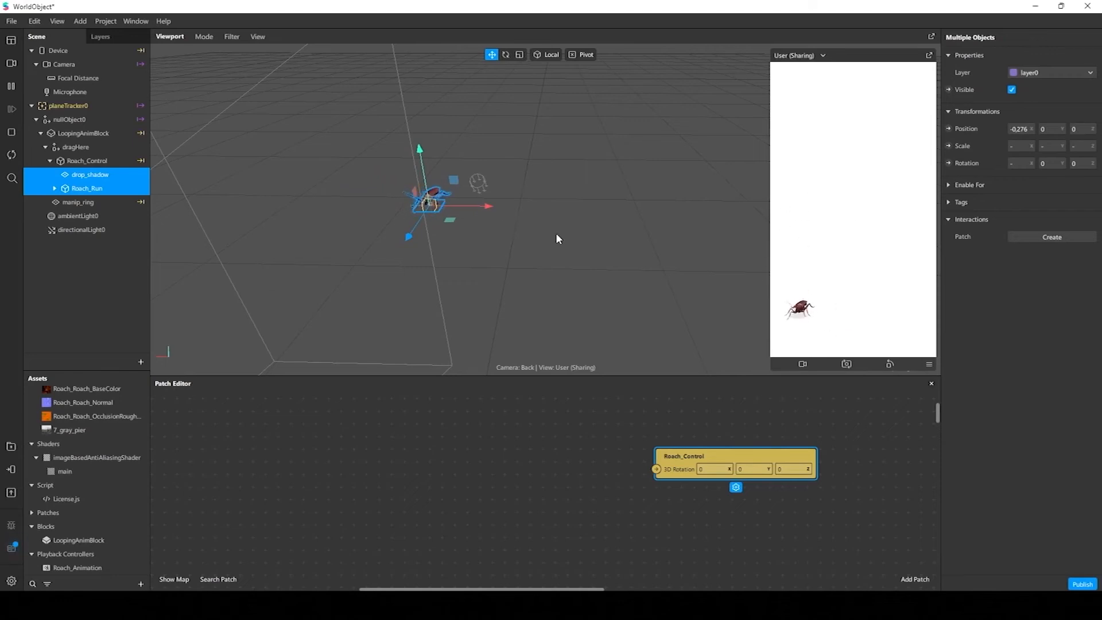
{"action": "left_click_drag", "start_coordinate": [478, 206], "coordinate": [473, 207]}
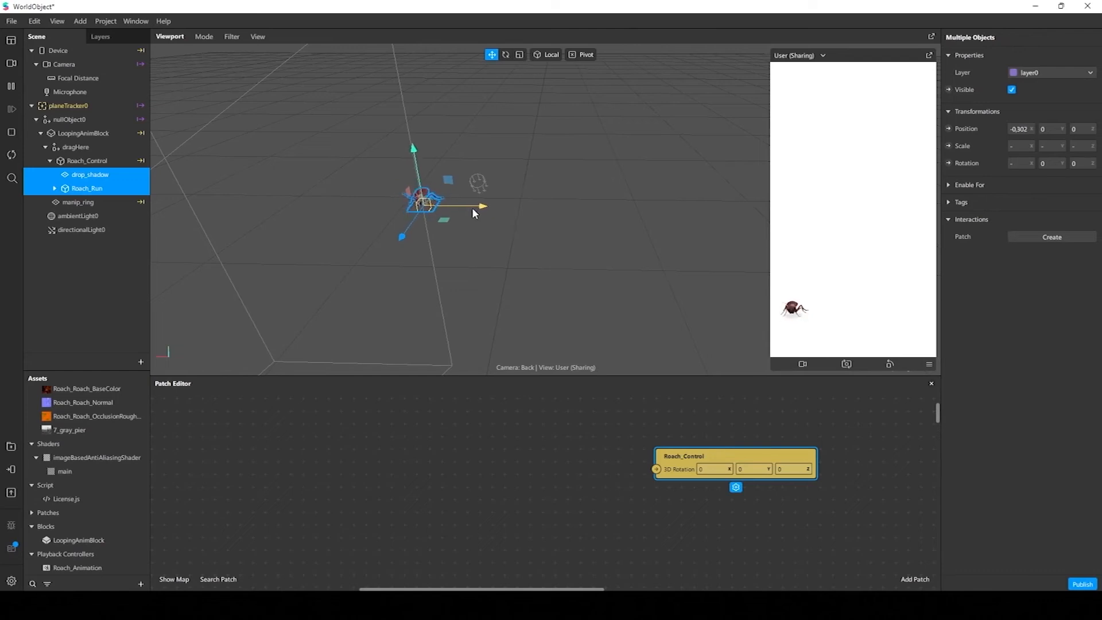
{"action": "left_click", "coordinate": [597, 216]}
{"action": "left_click_drag", "start_coordinate": [492, 256], "coordinate": [486, 223], "text": "alt"}
{"action": "scroll", "coordinate": [466, 222], "scroll_direction": "up", "scroll_amount": 5}
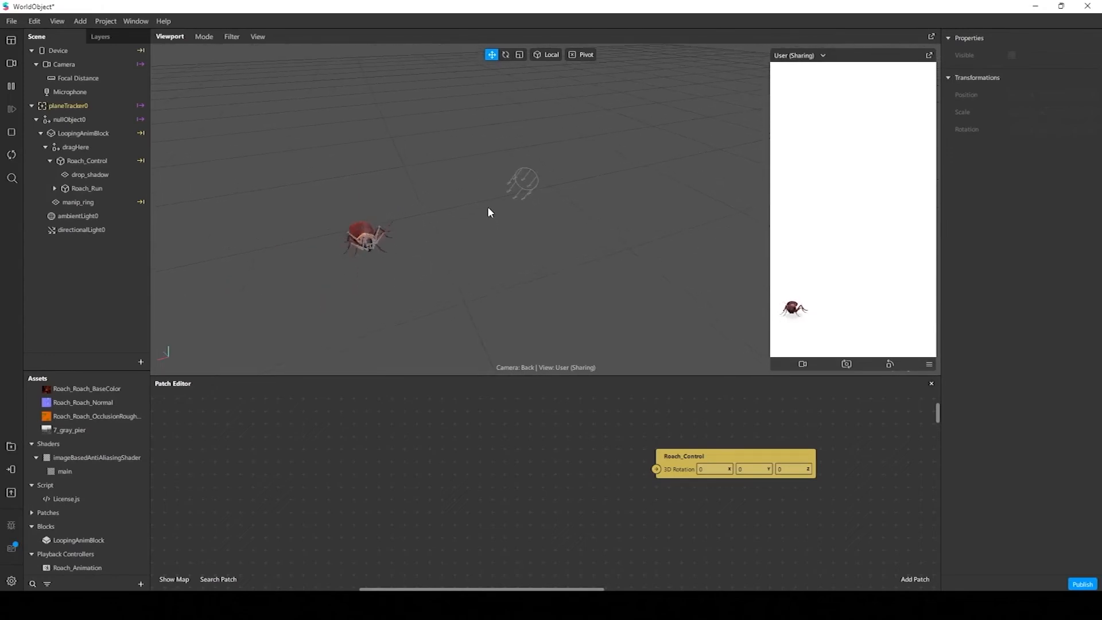
Try adding a Loop Animation patch ahead of the Roach_Control rotation patch
{"action": "left_click_drag", "start_coordinate": [712, 466], "coordinate": [725, 466]}
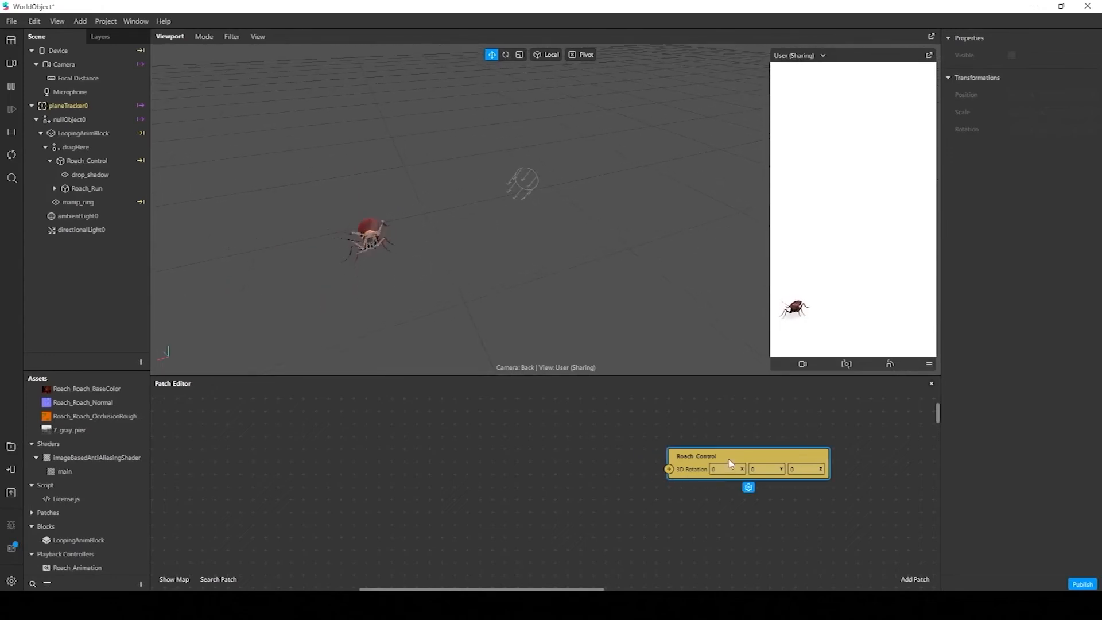
{"action": "right_click", "coordinate": [320, 473]}
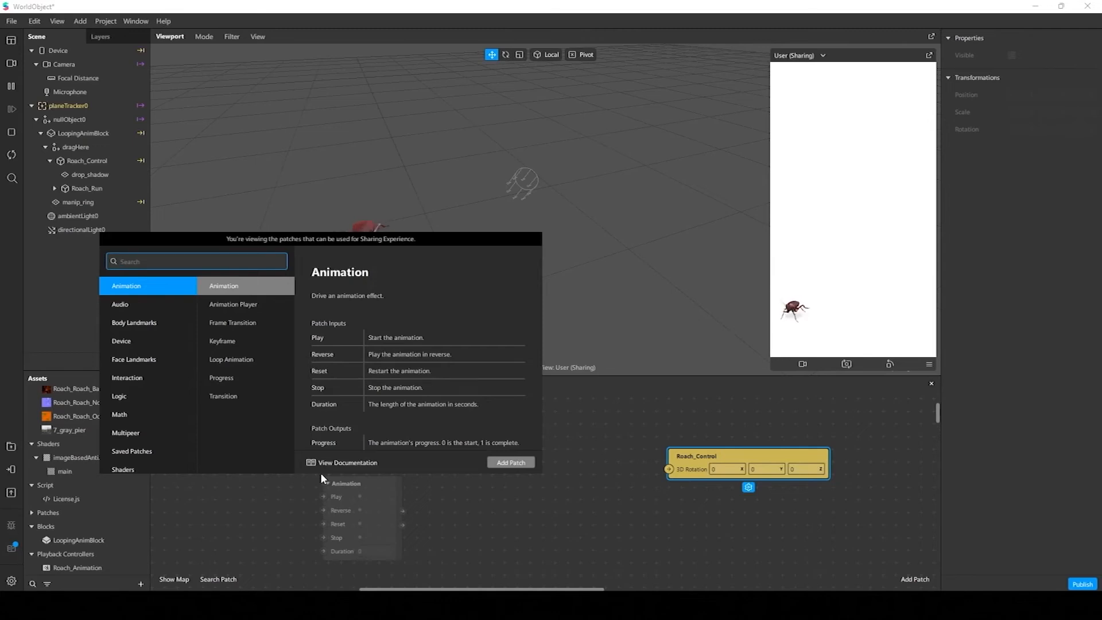
{"action": "type", "text": "l"}
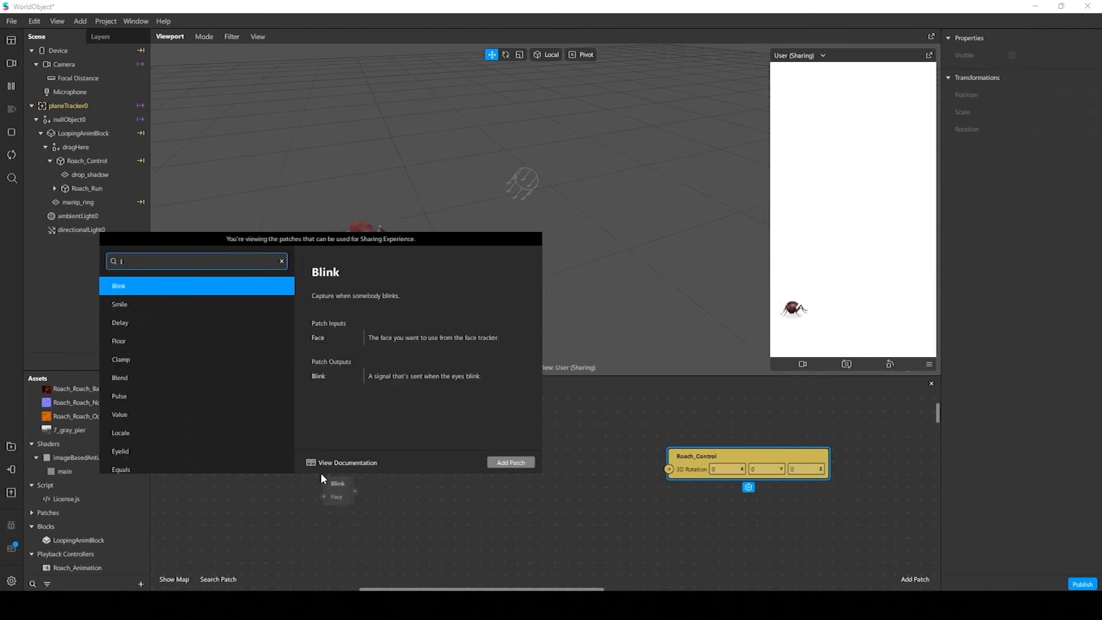
{"action": "type", "text": "oop"}
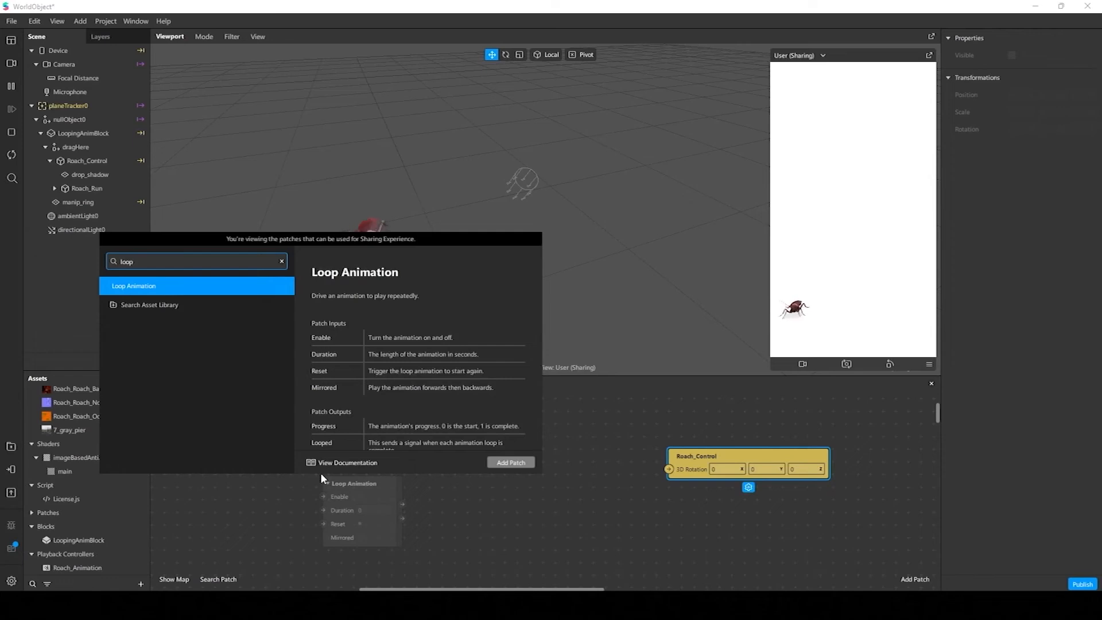
{"action": "left_click", "coordinate": [204, 287]}
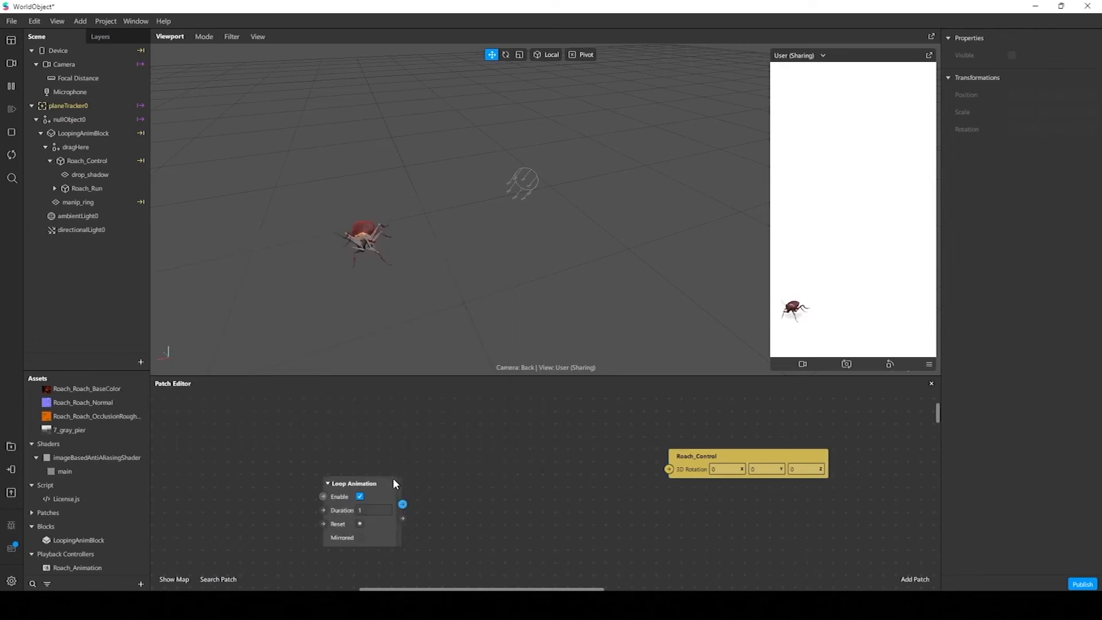
{"action": "left_click_drag", "start_coordinate": [394, 483], "coordinate": [410, 443]}
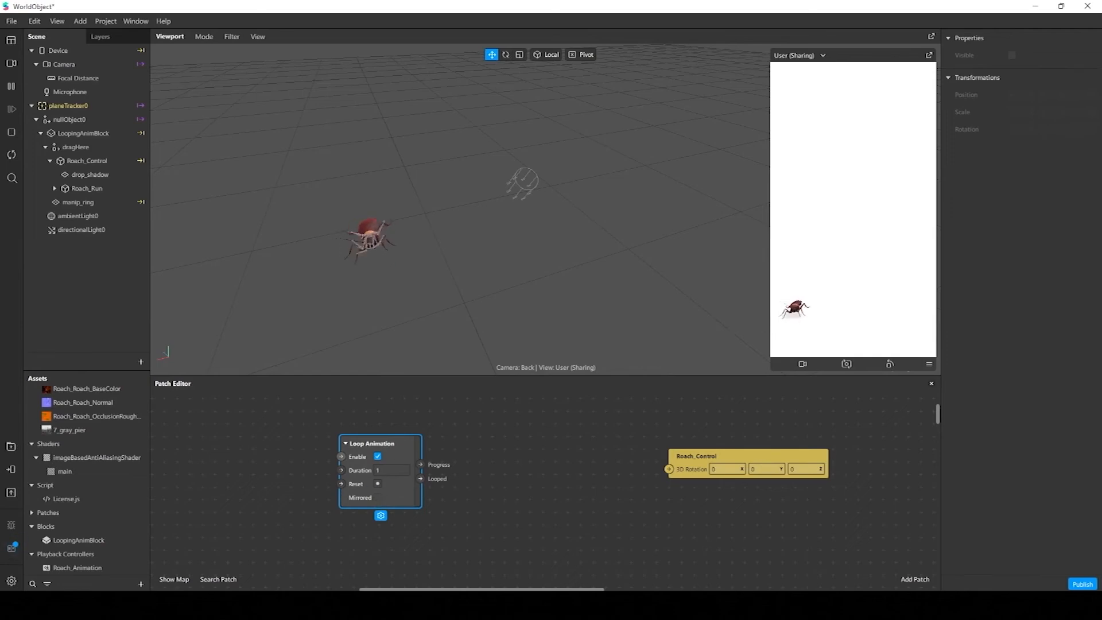
{"action": "left_click", "coordinate": [1032, 364]}
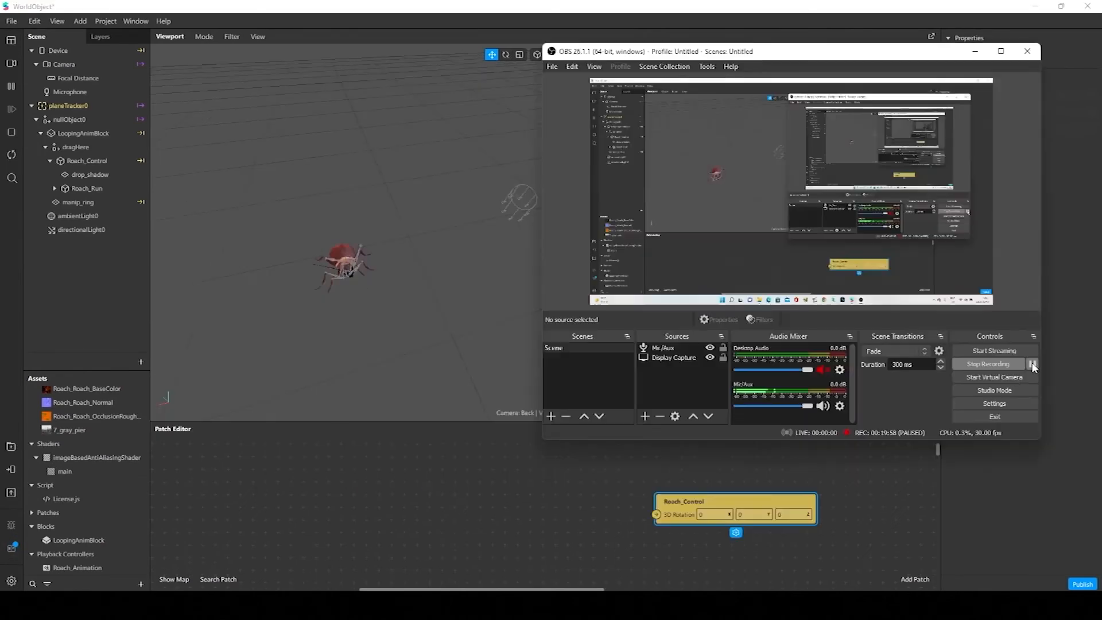
Add a Loop Animation patch and place it well ahead of the Roach_Control patch, leaving space between them
{"action": "left_click", "coordinate": [374, 483]}
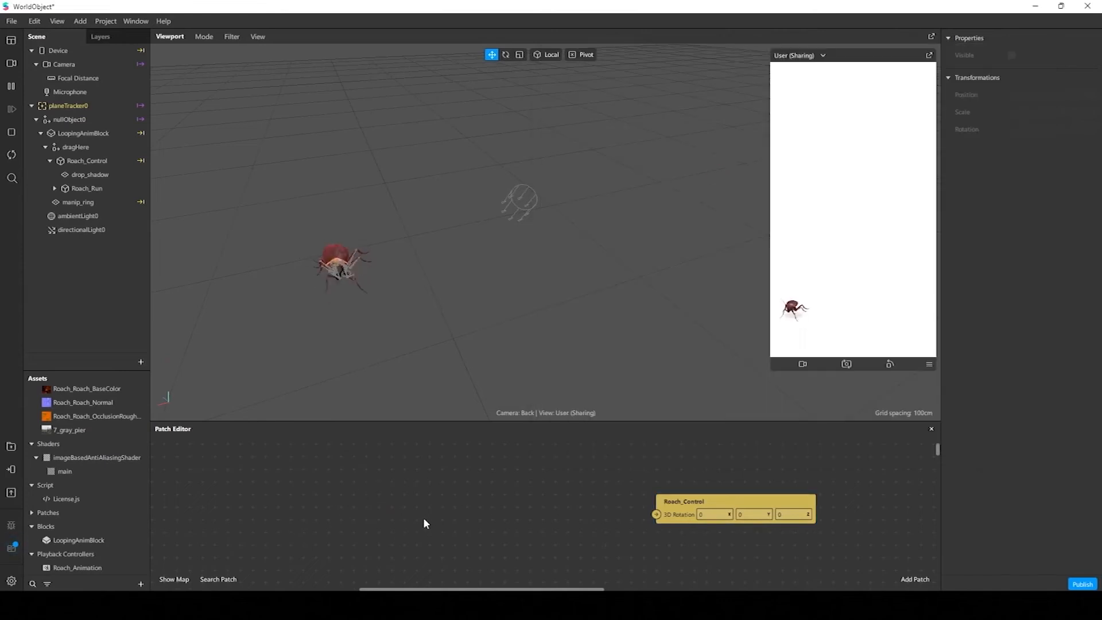
{"action": "double_click", "coordinate": [371, 507]}
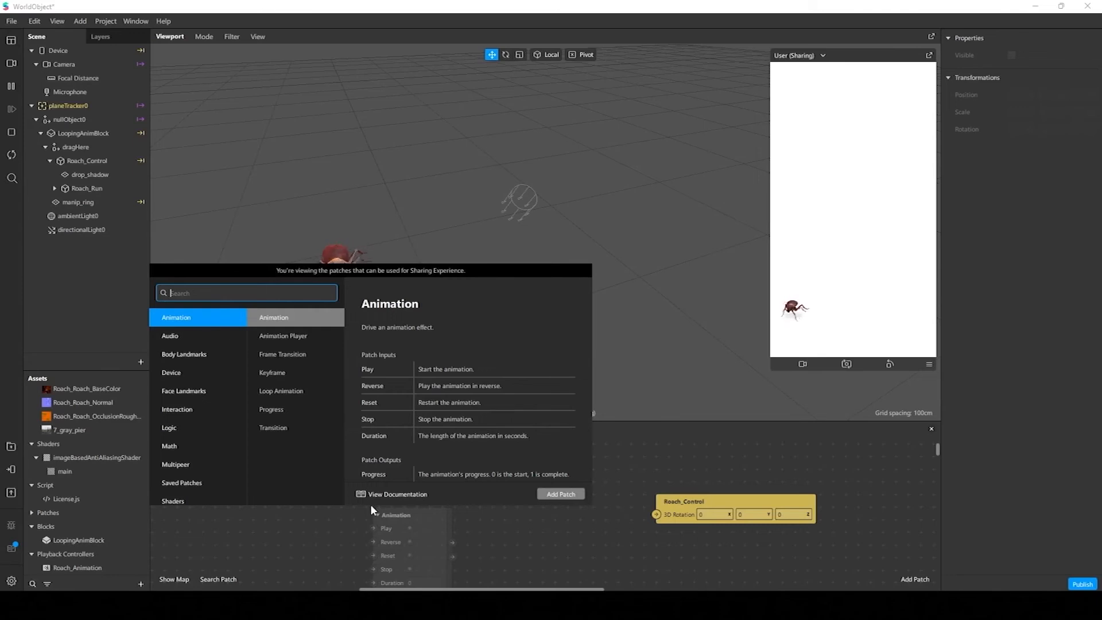
{"action": "type", "text": "loop"}
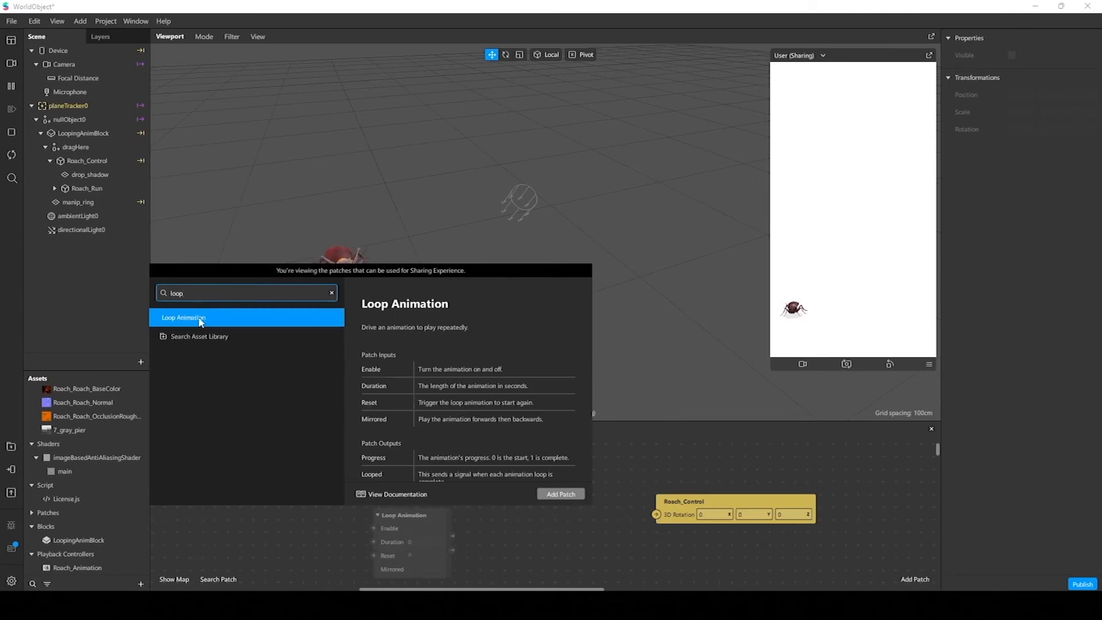
{"action": "double_click", "coordinate": [201, 320]}
{"action": "left_click_drag", "start_coordinate": [439, 513], "coordinate": [419, 486]}
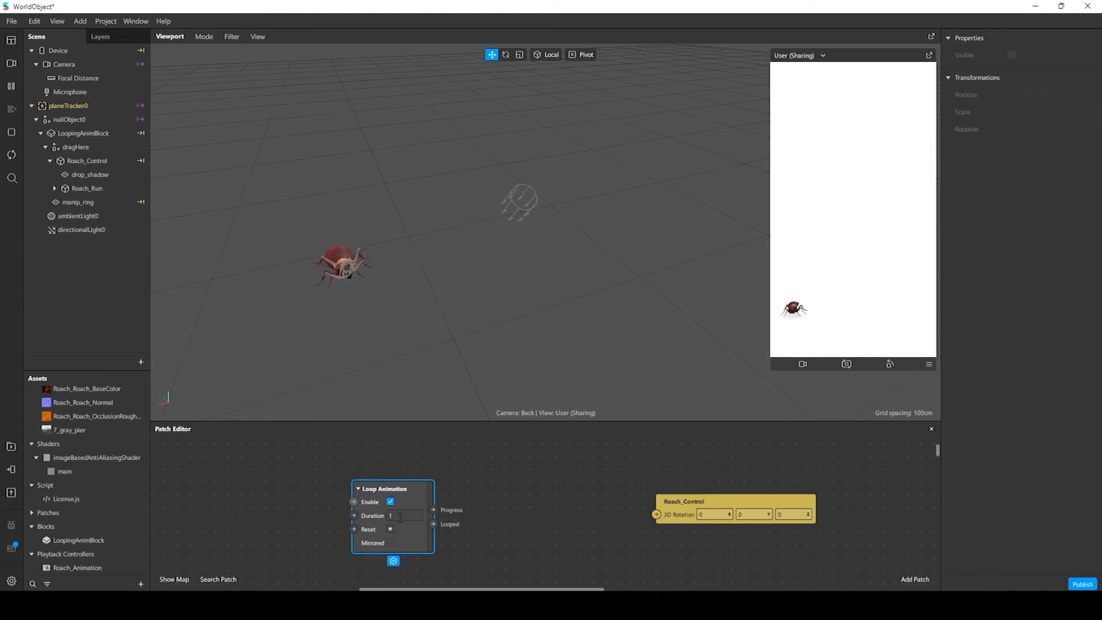
{"action": "left_click", "coordinate": [400, 516]}
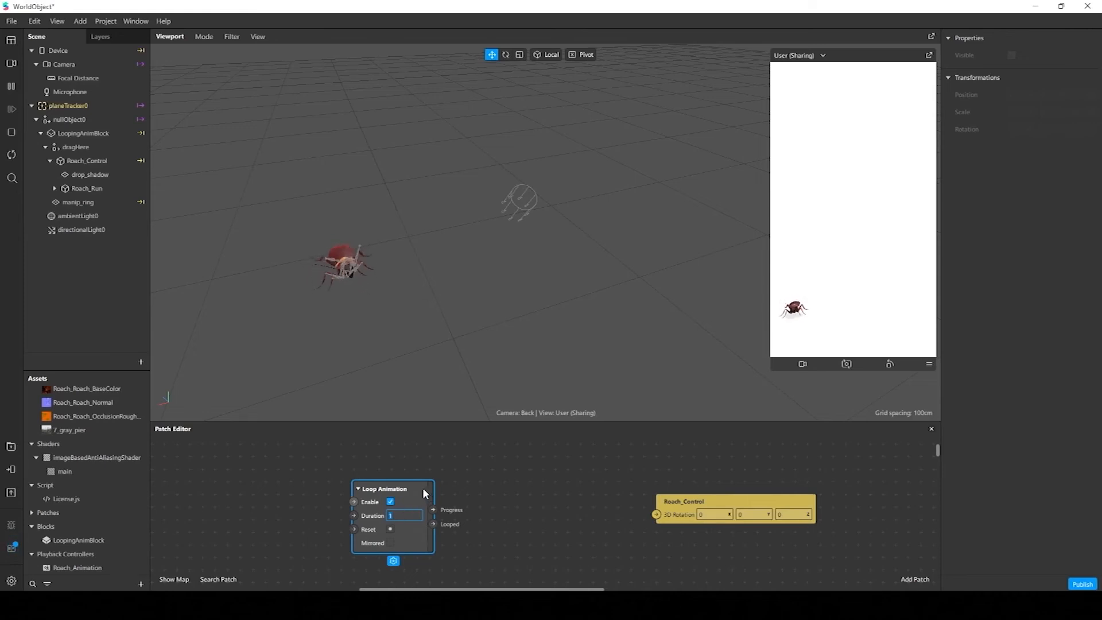
{"action": "left_click_drag", "start_coordinate": [423, 489], "coordinate": [385, 487]}
Add a Transition patch and line it up between the Loop Animation and Roach_Control patches
{"action": "double_click", "coordinate": [457, 498]}
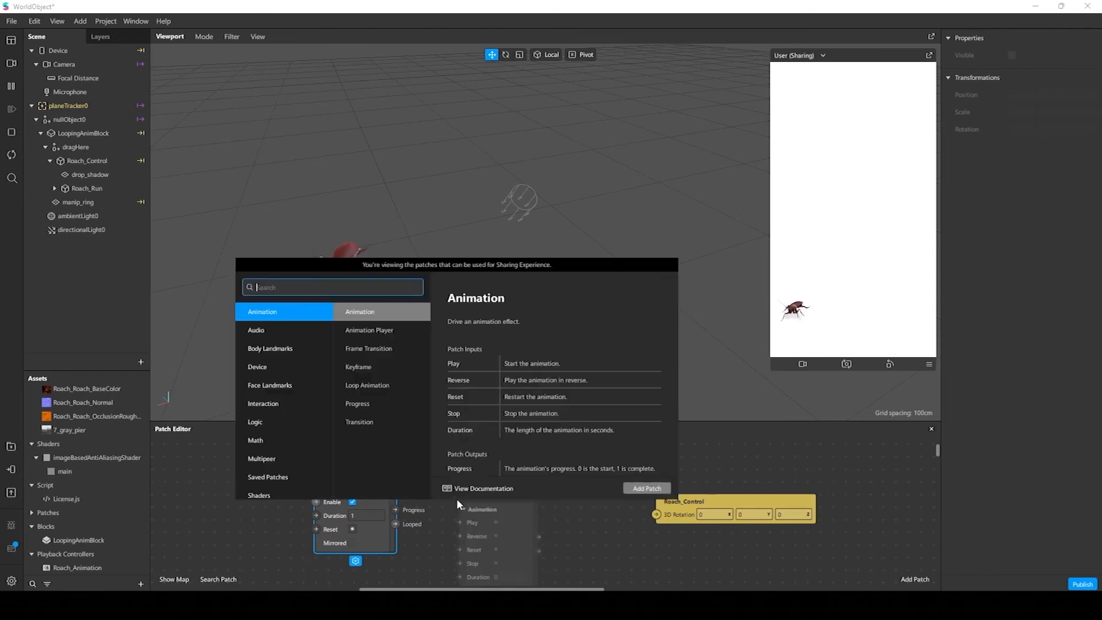
{"action": "type", "text": "trans"}
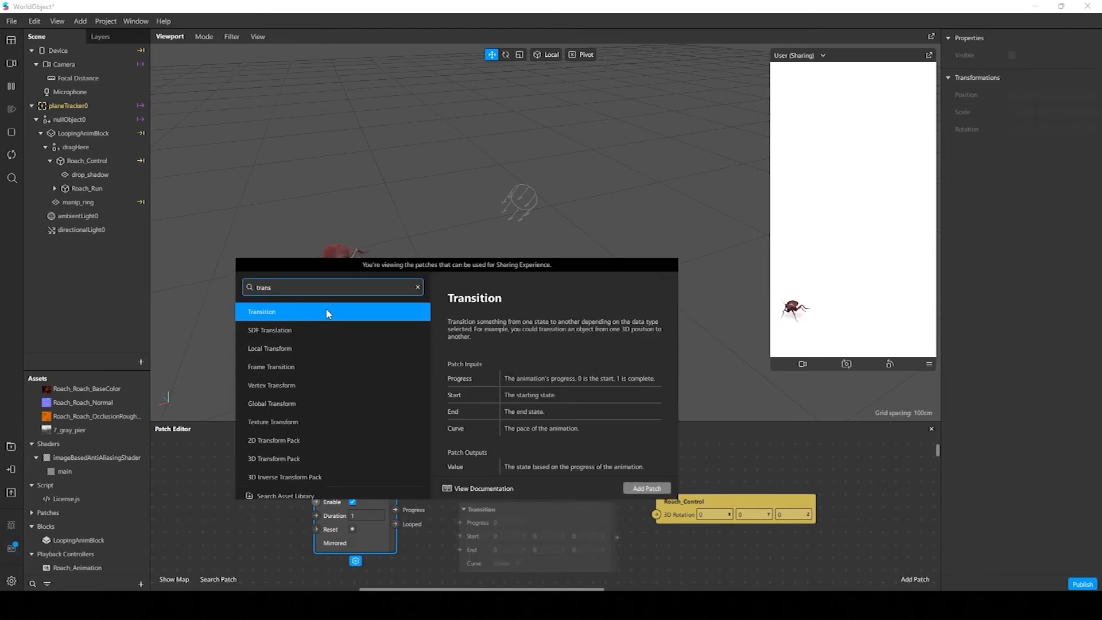
{"action": "left_click", "coordinate": [409, 313]}
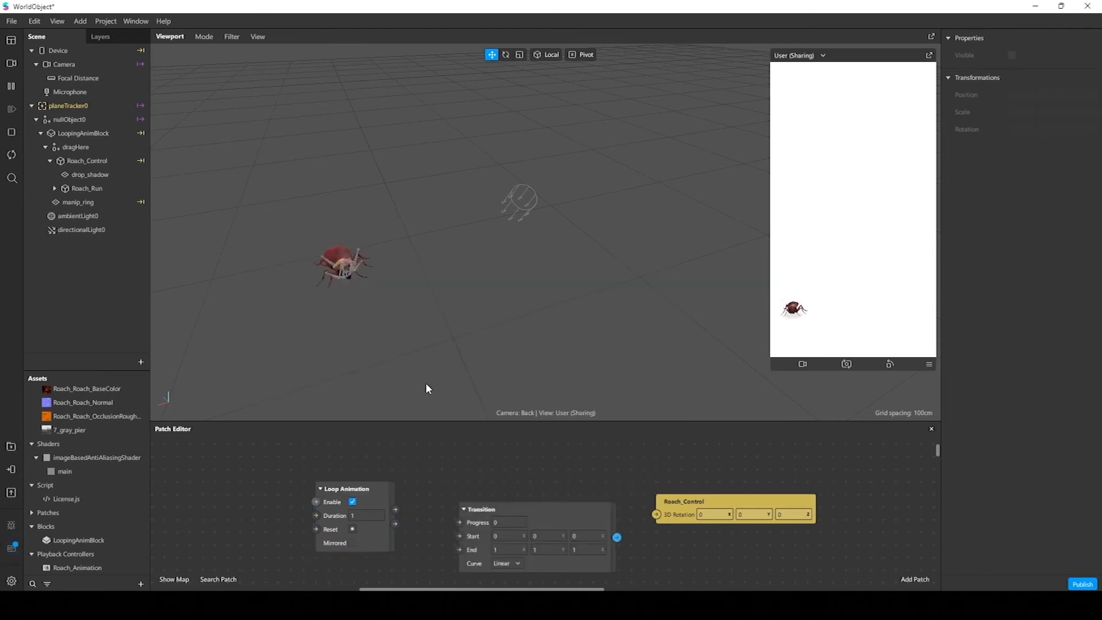
{"action": "left_click_drag", "start_coordinate": [578, 511], "coordinate": [537, 474]}
{"action": "left_click_drag", "start_coordinate": [711, 499], "coordinate": [725, 474]}
{"action": "left_click_drag", "start_coordinate": [553, 476], "coordinate": [567, 495]}
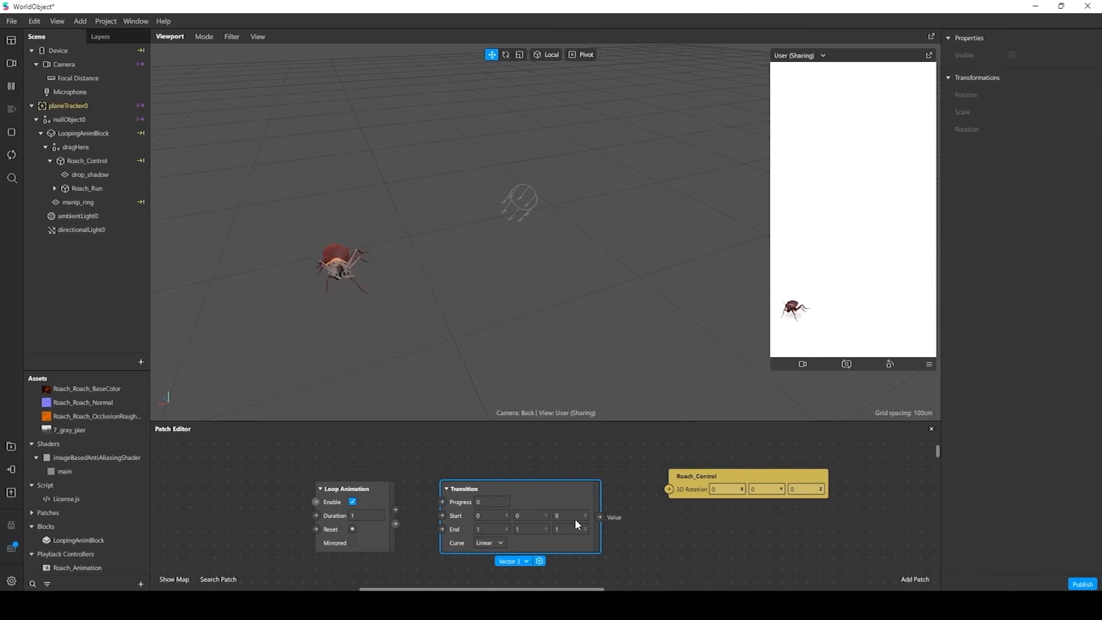
{"action": "left_click_drag", "start_coordinate": [701, 489], "coordinate": [694, 514]}
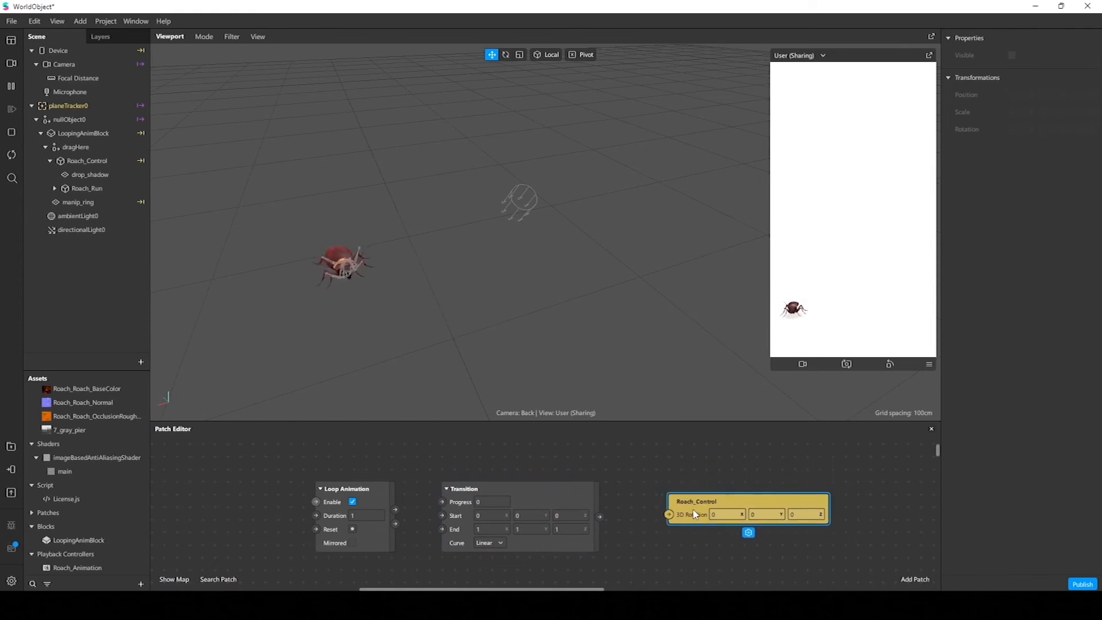
Wire Loop Animation's Progress into the Transition and its Value into Roach_Control's 3D Rotation, setting the Transition's End to 0, 360, 0
{"action": "left_click_drag", "start_coordinate": [368, 494], "coordinate": [356, 494]}
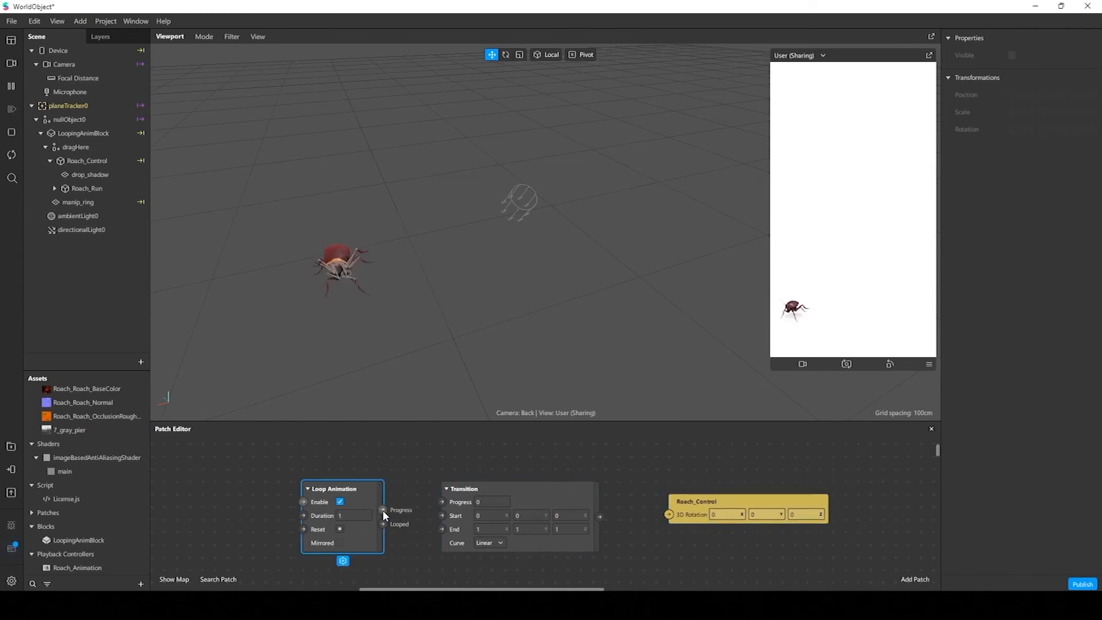
{"action": "left_click_drag", "start_coordinate": [383, 510], "coordinate": [440, 500]}
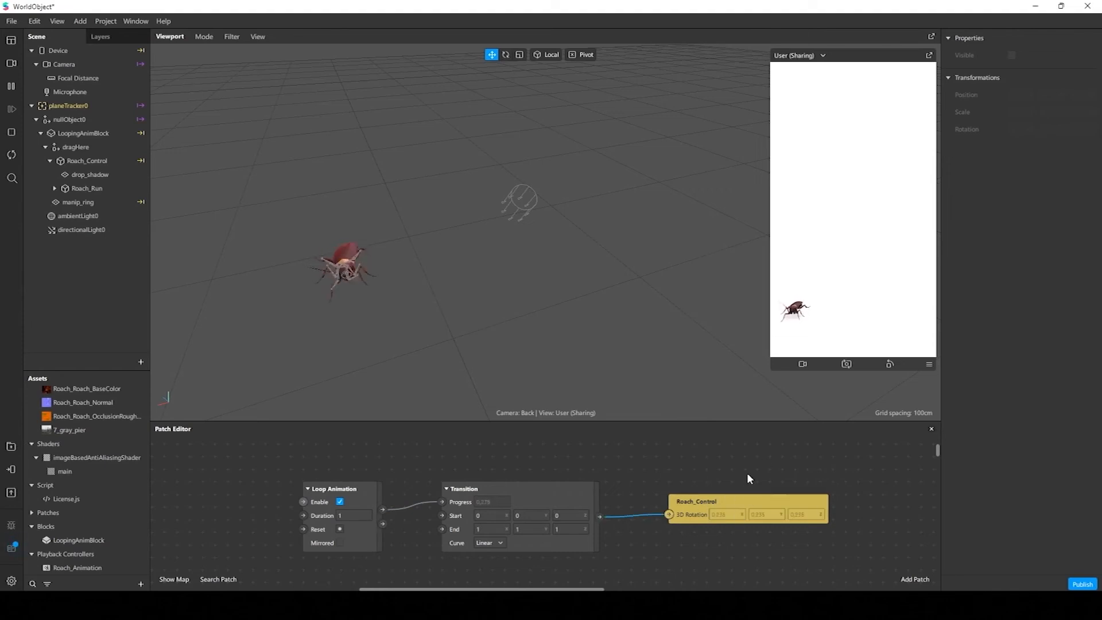
{"action": "left_click", "coordinate": [491, 531]}
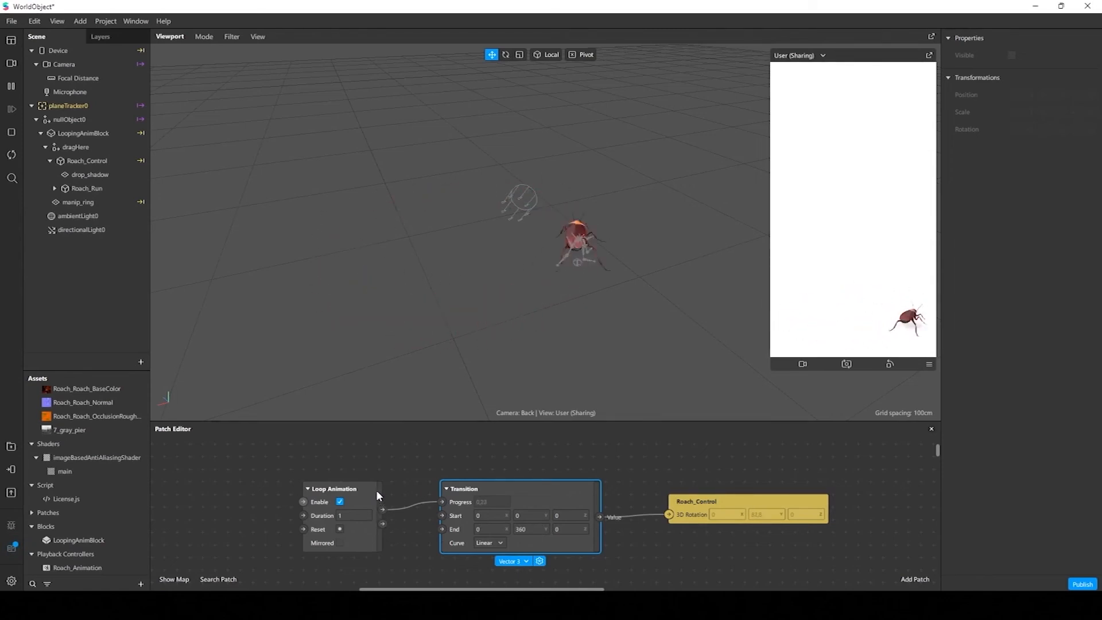
Try Loop Animation durations of 10 and 6, and settle on a duration of 5
{"action": "left_click_drag", "start_coordinate": [376, 491], "coordinate": [374, 477]}
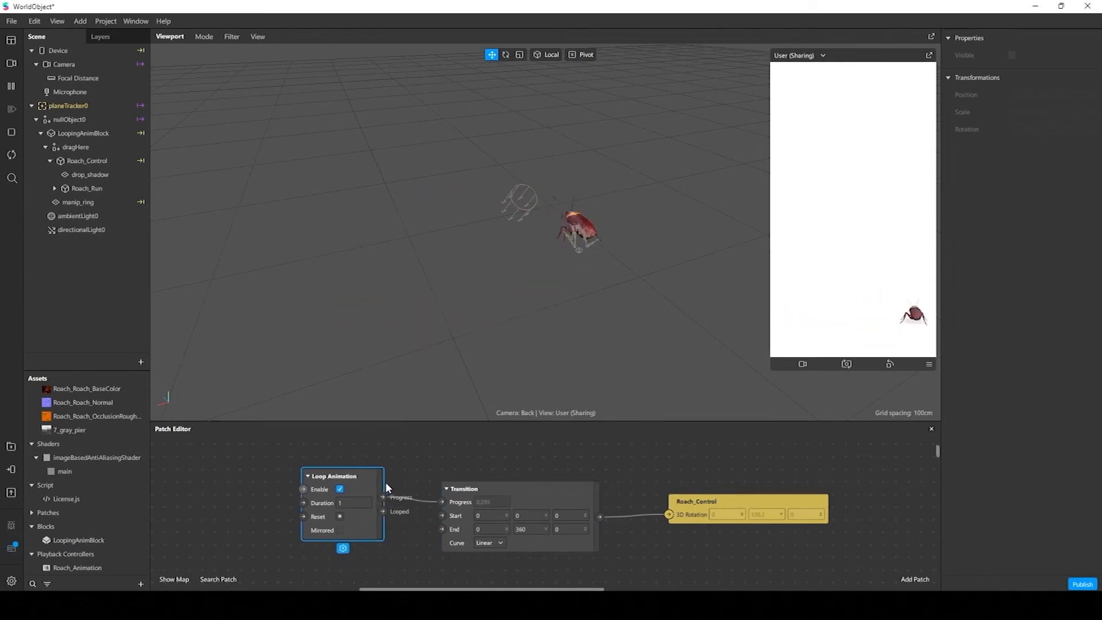
{"action": "left_click", "coordinate": [351, 503]}
{"action": "key", "text": "BackSpace"}
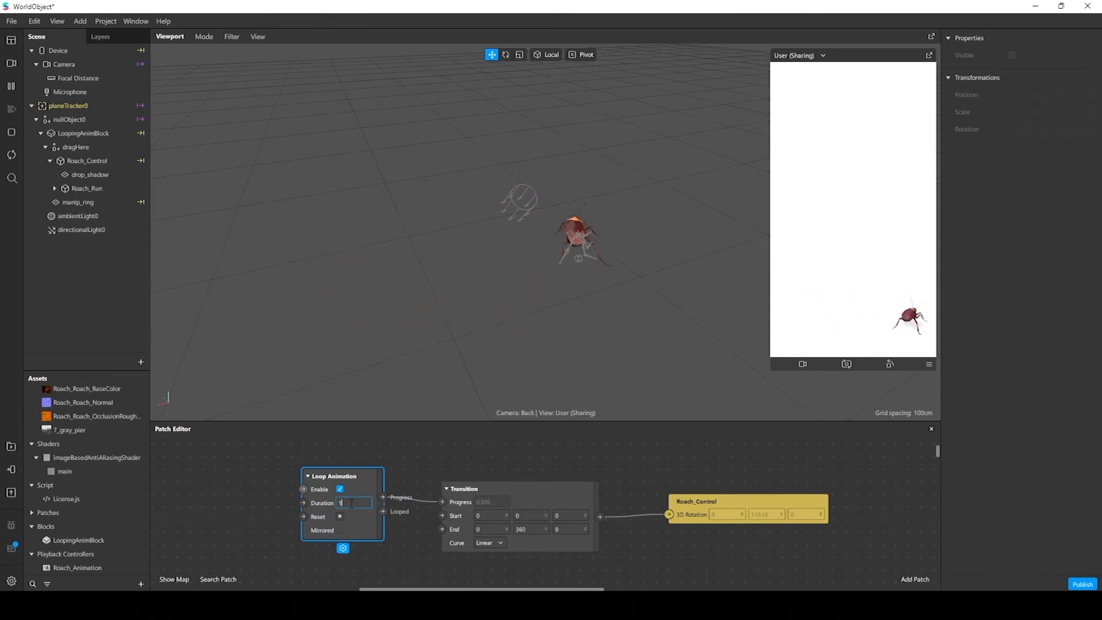
{"action": "type", "text": "10"}
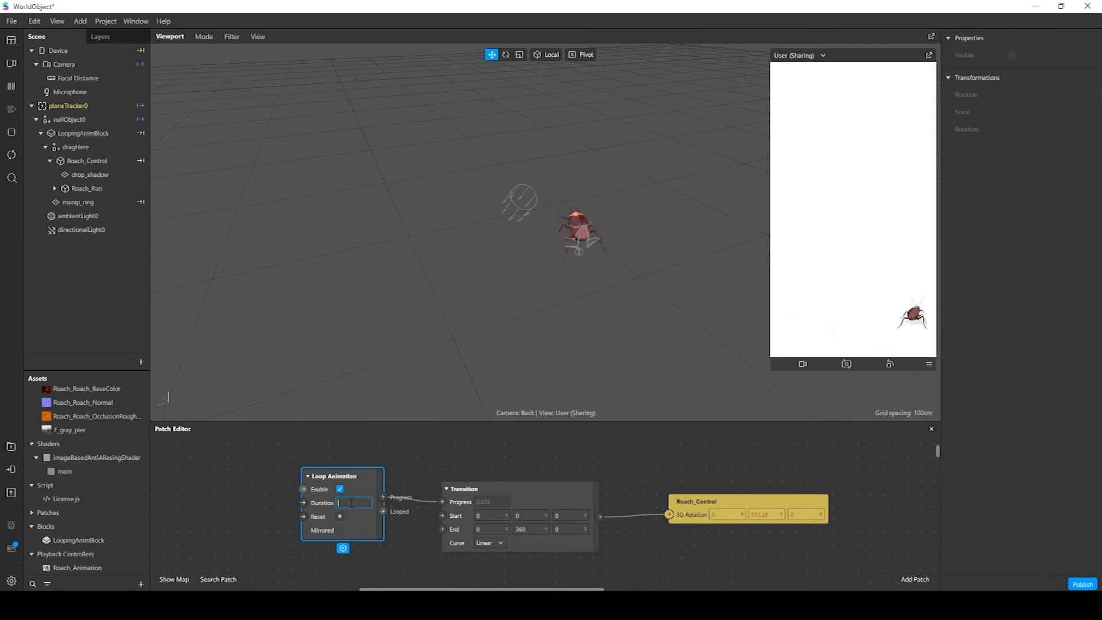
{"action": "key", "text": "Return"}
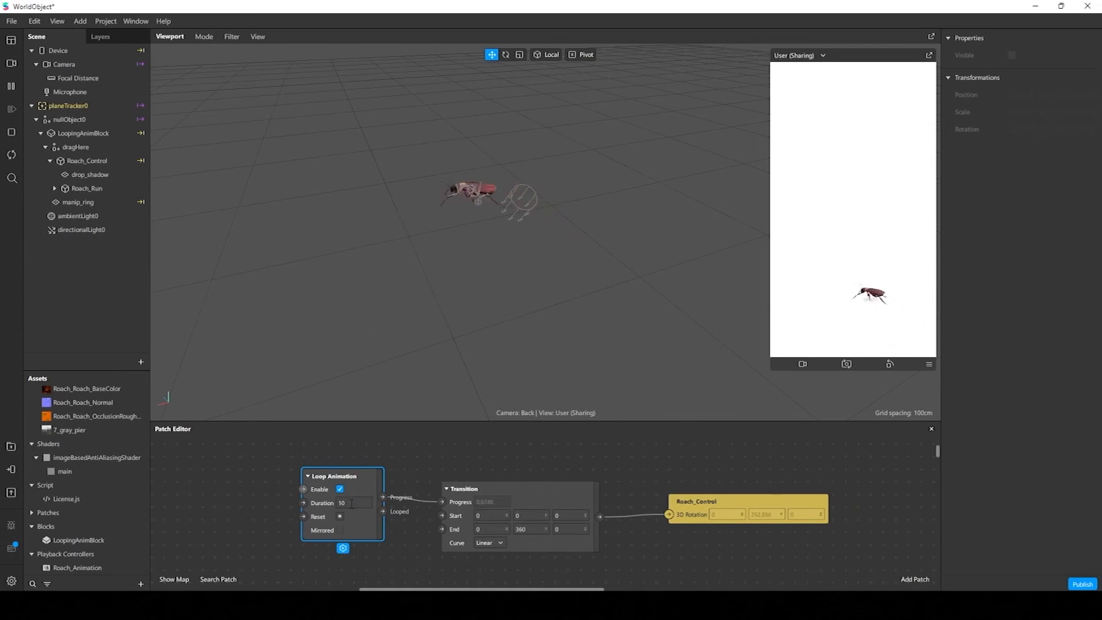
{"action": "type", "text": "6"}
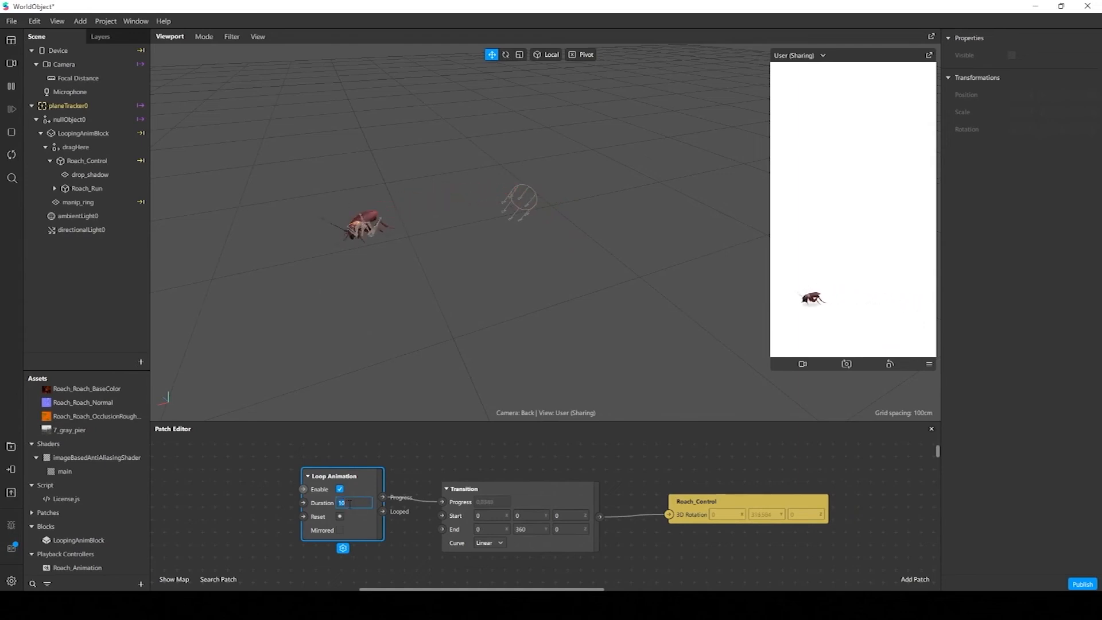
{"action": "key", "text": "Return"}
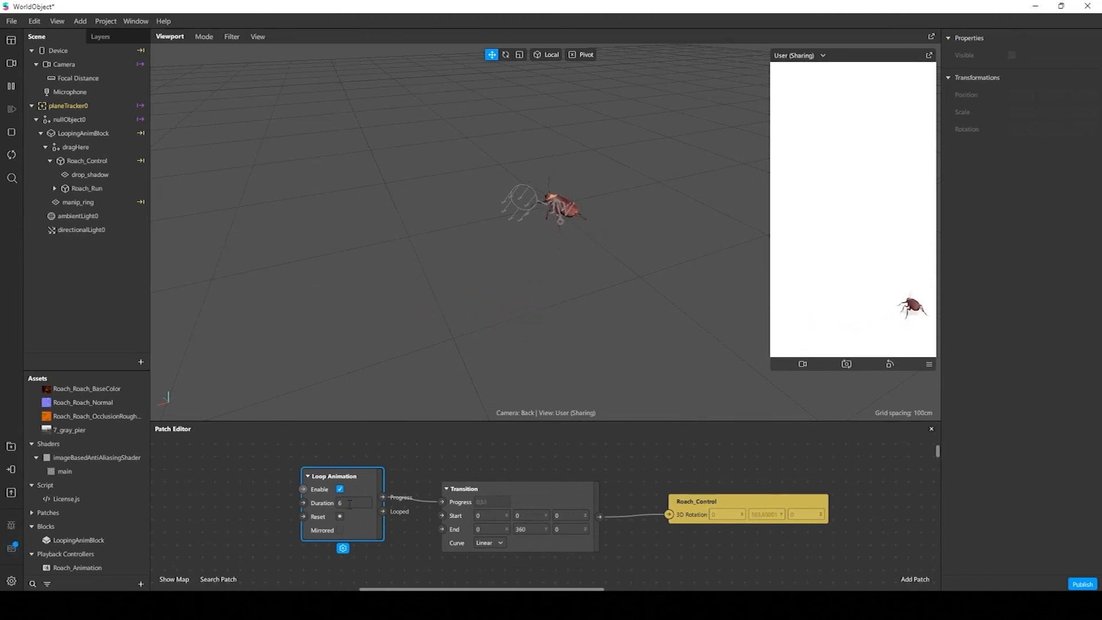
{"action": "type", "text": "5"}
{"action": "key", "text": "Return"}
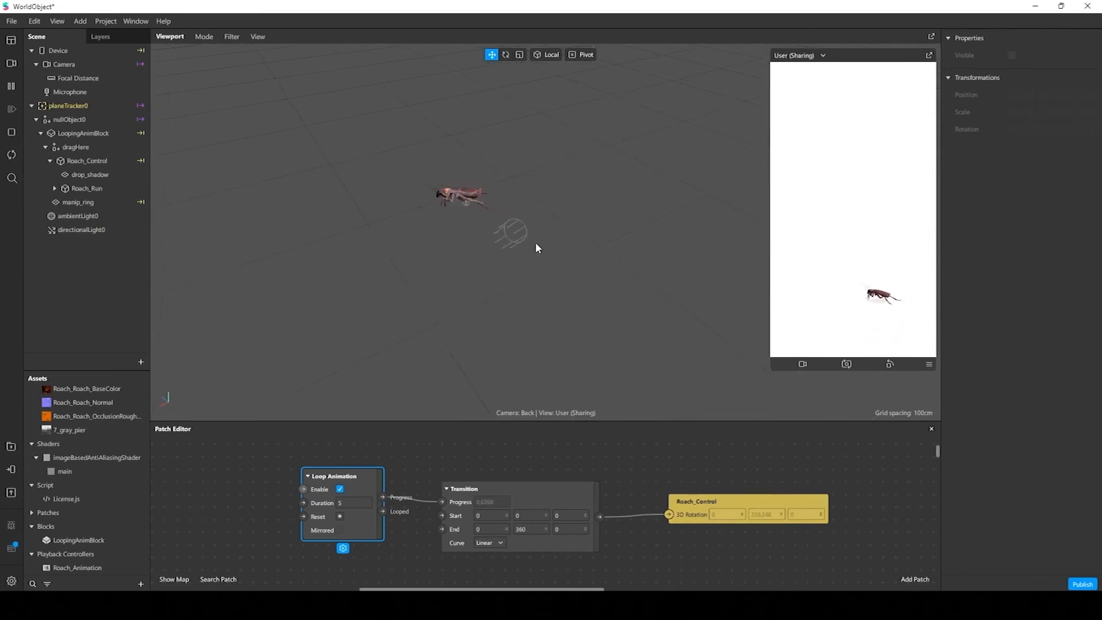
Raise the opacity of the drop_shadow_mat material to 55%
{"action": "mouse_move", "coordinate": [536, 244]}
{"action": "middle_mouse_down"}
{"action": "mouse_move", "coordinate": [484, 244]}
{"action": "mouse_move", "coordinate": [456, 227]}
{"action": "mouse_move", "coordinate": [524, 218]}
{"action": "mouse_move", "coordinate": [485, 238]}
{"action": "mouse_move", "coordinate": [517, 246]}
{"action": "mouse_move", "coordinate": [576, 294]}
{"action": "mouse_move", "coordinate": [563, 249]}
{"action": "mouse_move", "coordinate": [534, 239]}
{"action": "middle_mouse_up"}
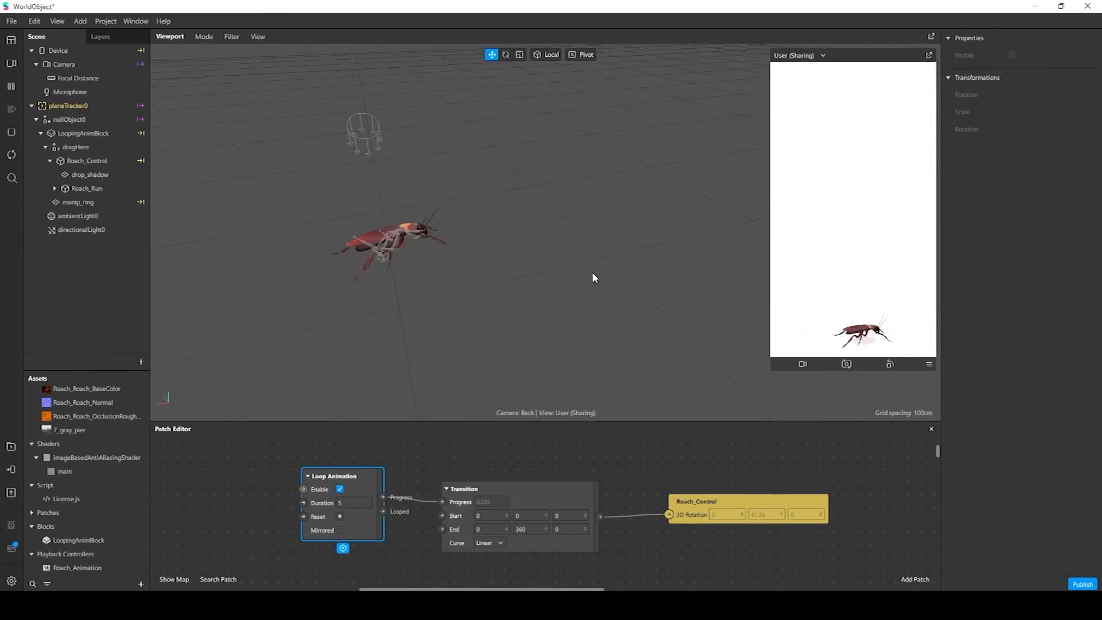
{"action": "mouse_move", "coordinate": [569, 271]}
{"action": "middle_mouse_down"}
{"action": "mouse_move", "coordinate": [586, 311]}
{"action": "mouse_move", "coordinate": [518, 290]}
{"action": "mouse_move", "coordinate": [543, 291]}
{"action": "mouse_move", "coordinate": [536, 244]}
{"action": "mouse_move", "coordinate": [554, 240]}
{"action": "mouse_move", "coordinate": [574, 268]}
{"action": "middle_mouse_up"}
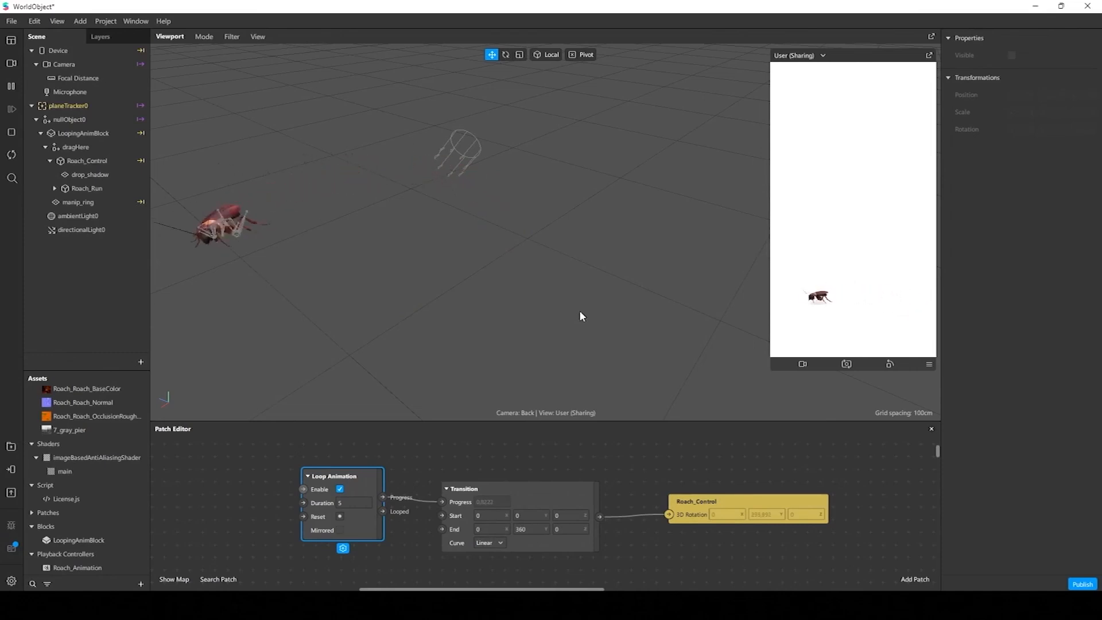
{"action": "middle_click_drag", "start_coordinate": [584, 313], "coordinate": [643, 320]}
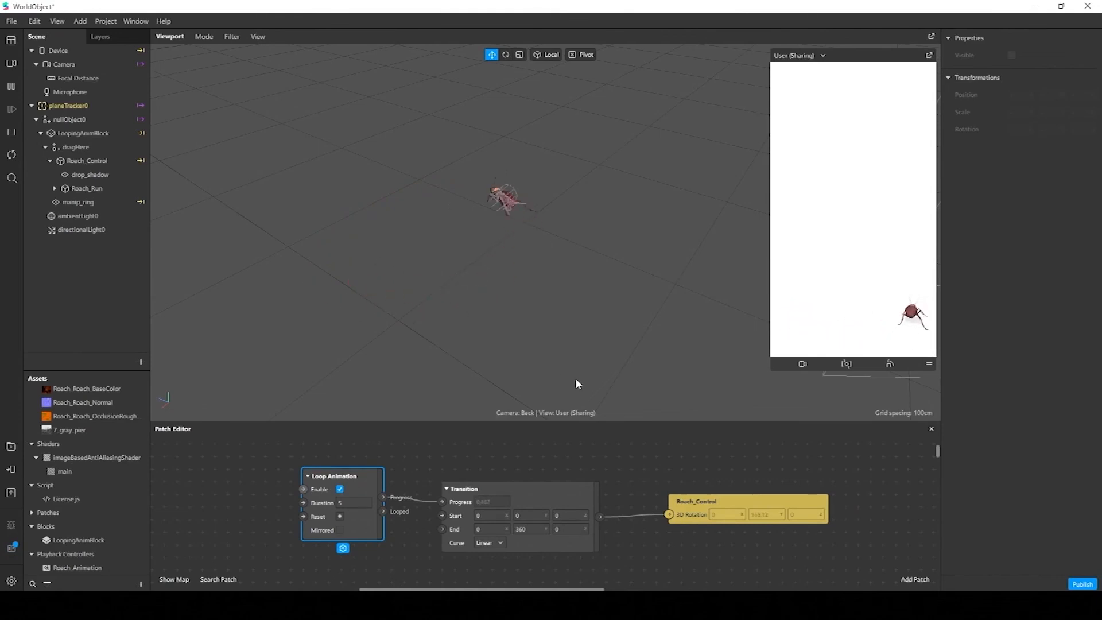
{"action": "left_click_drag", "start_coordinate": [622, 421], "coordinate": [623, 470]}
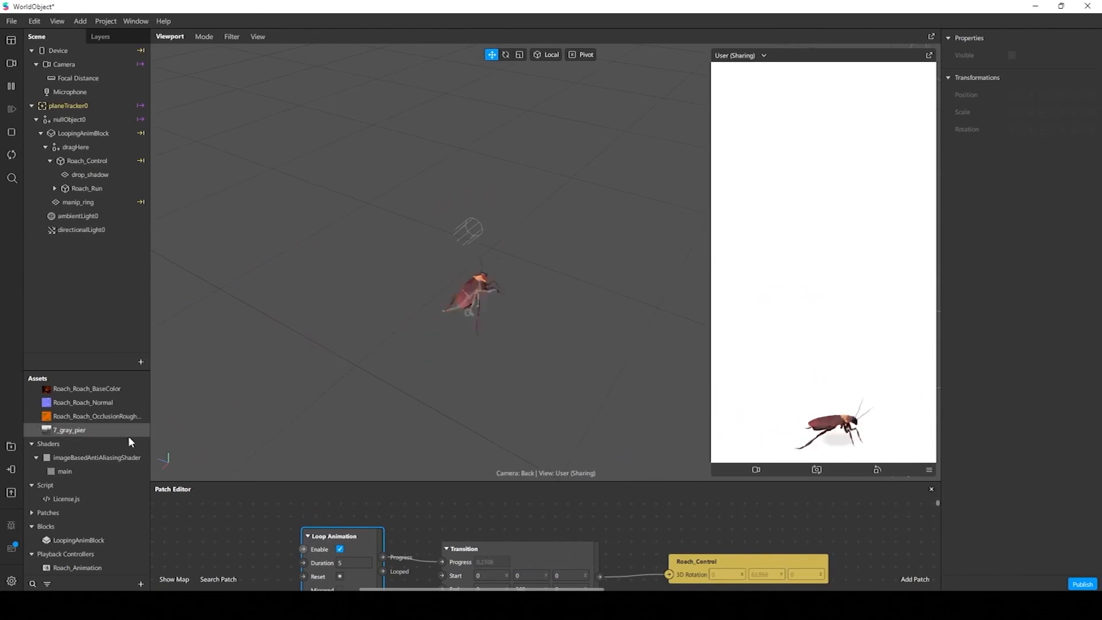
{"action": "scroll", "coordinate": [117, 455], "scroll_direction": "up", "scroll_amount": 3}
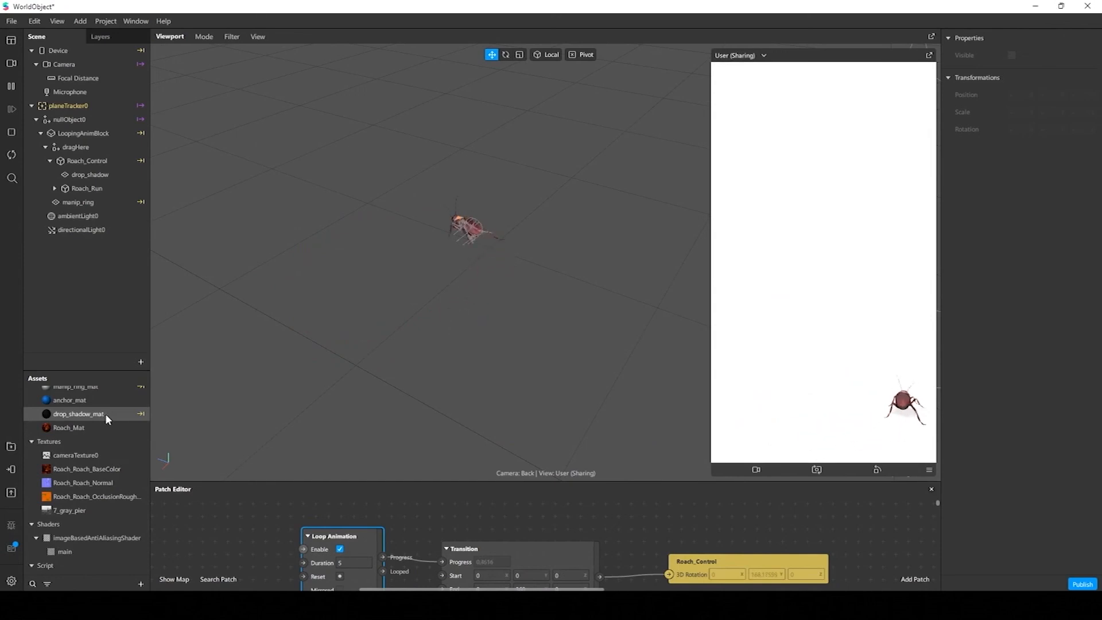
{"action": "left_click", "coordinate": [107, 418]}
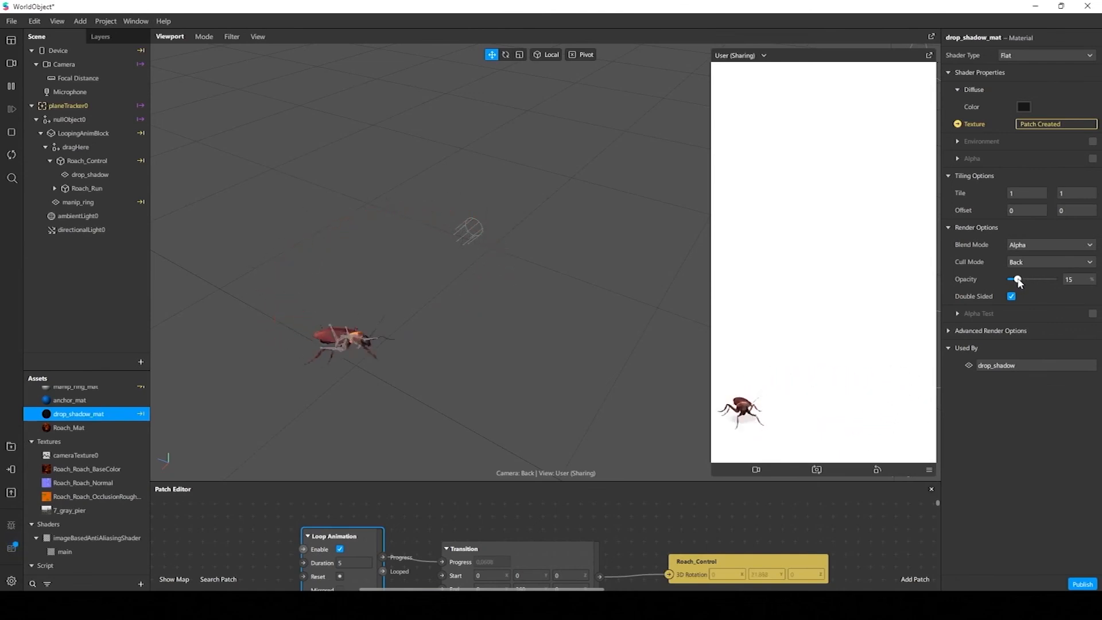
{"action": "mouse_move", "coordinate": [1019, 282]}
{"action": "left_mouse_down"}
{"action": "mouse_move", "coordinate": [1052, 282]}
{"action": "mouse_move", "coordinate": [1034, 294]}
{"action": "left_mouse_up"}
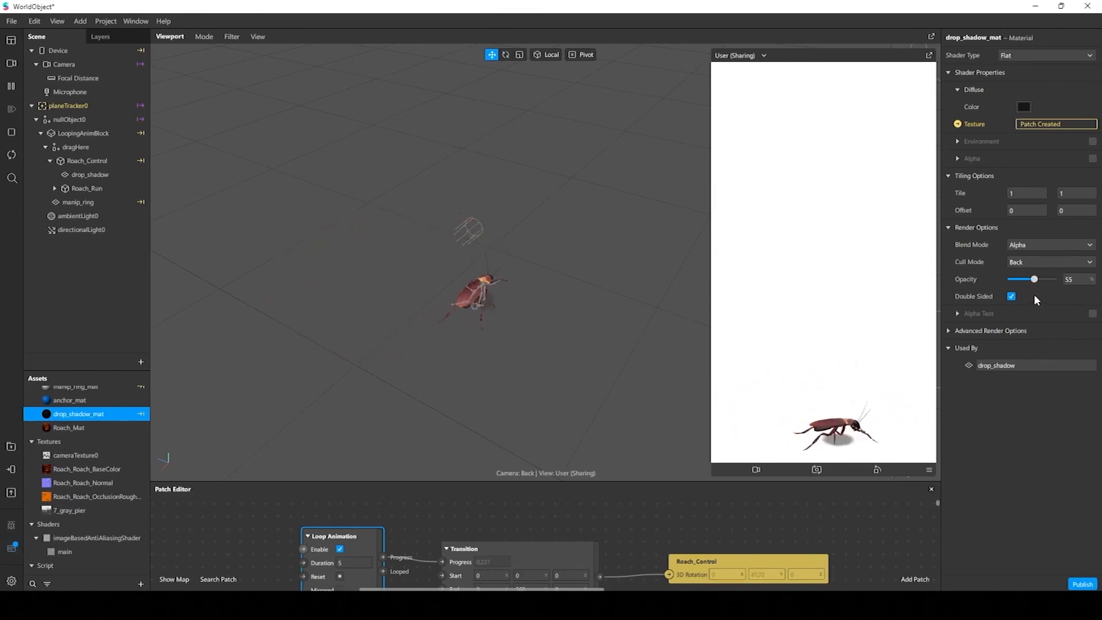
Pause playback and stretch drop_shadow to a scale of about 1.36 in X and 2.36 in Y so it covers the roach's body
{"action": "left_click", "coordinate": [10, 89]}
{"action": "scroll", "coordinate": [369, 253], "scroll_direction": "up", "scroll_amount": 4}
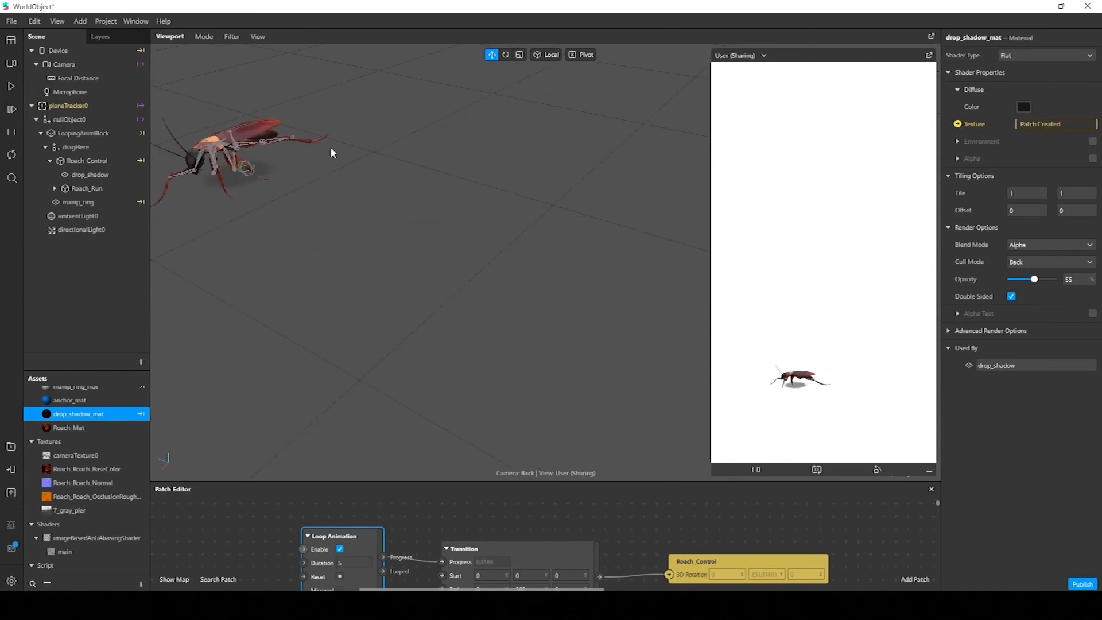
{"action": "left_click_drag", "start_coordinate": [330, 148], "coordinate": [333, 246], "text": "alt"}
{"action": "left_click", "coordinate": [436, 224]}
{"action": "left_click_drag", "start_coordinate": [435, 225], "coordinate": [407, 275], "text": "alt"}
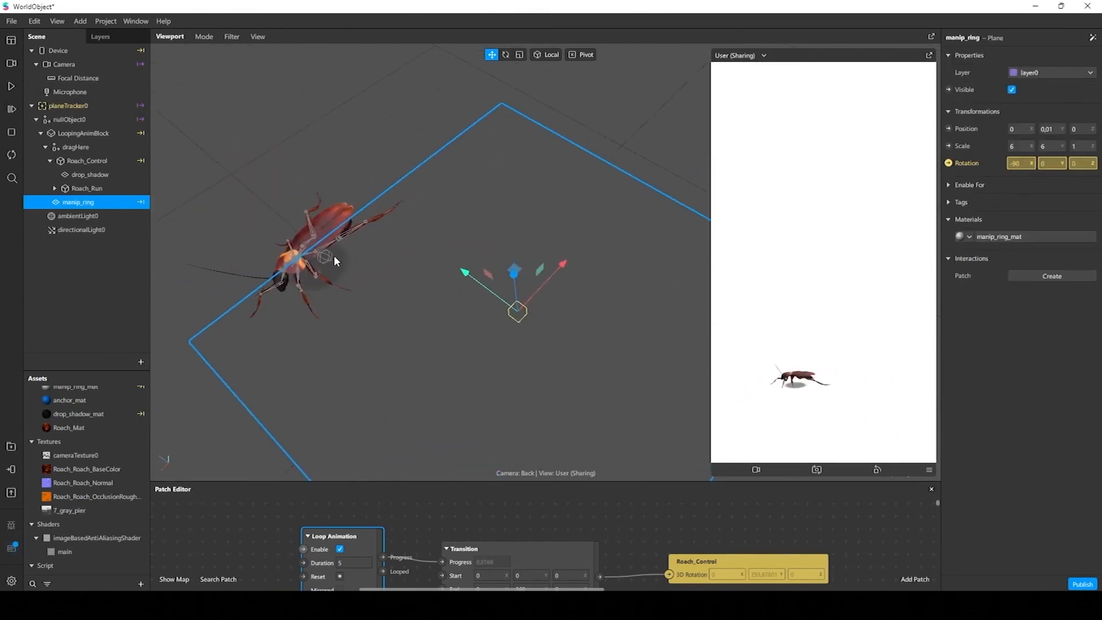
{"action": "double_click", "coordinate": [90, 175]}
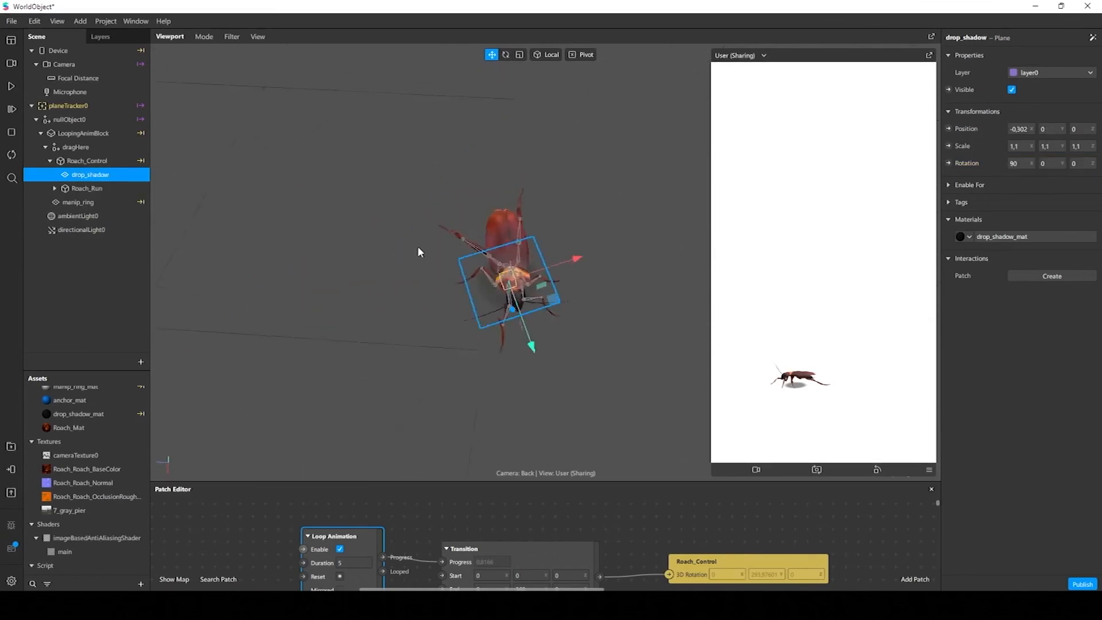
{"action": "left_click_drag", "start_coordinate": [418, 248], "coordinate": [493, 240], "text": "alt"}
{"action": "middle_click_drag", "start_coordinate": [493, 240], "coordinate": [417, 216], "text": "alt"}
{"action": "left_click_drag", "start_coordinate": [494, 221], "coordinate": [553, 221], "text": "alt"}
{"action": "middle_click_drag", "start_coordinate": [552, 222], "coordinate": [526, 218], "text": "alt"}
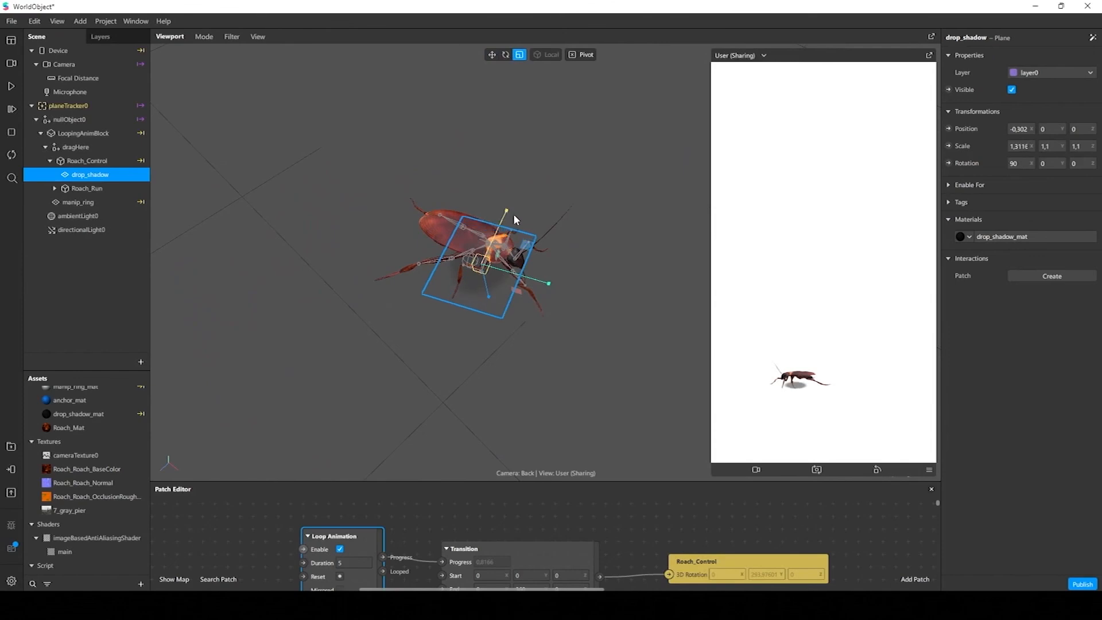
{"action": "left_click_drag", "start_coordinate": [525, 278], "coordinate": [576, 280]}
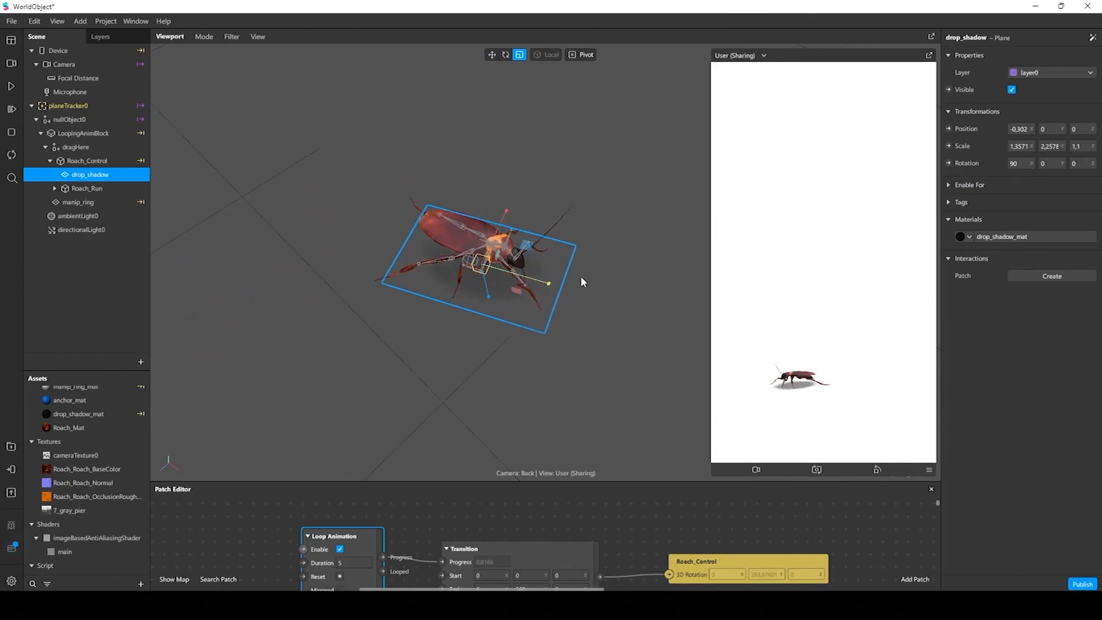
{"action": "left_click_drag", "start_coordinate": [575, 221], "coordinate": [540, 280], "text": "alt"}
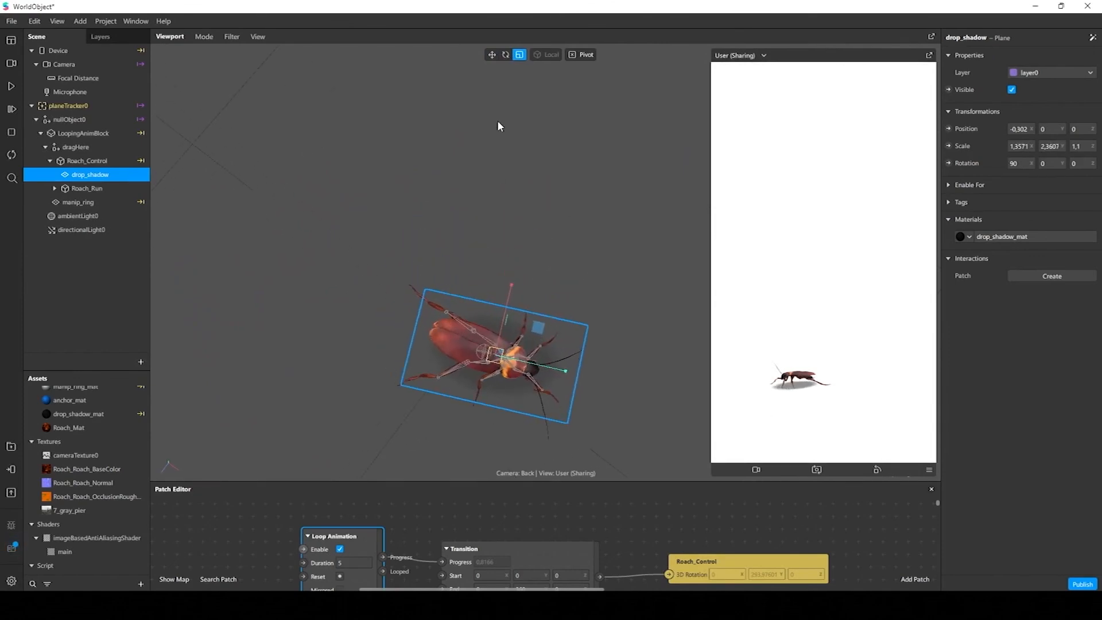
Shift drop_shadow to about -0.305 in X and -0.013 in Z, and lower the drop_shadow_mat opacity to 37%
{"action": "left_click_drag", "start_coordinate": [570, 373], "coordinate": [558, 380]}
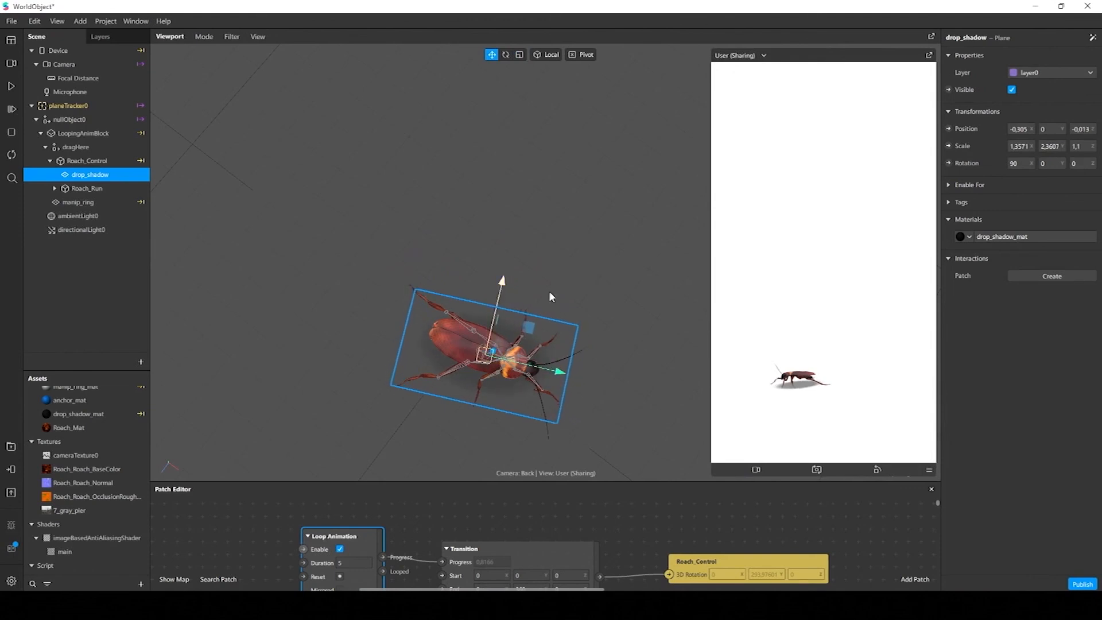
{"action": "left_click", "coordinate": [74, 414]}
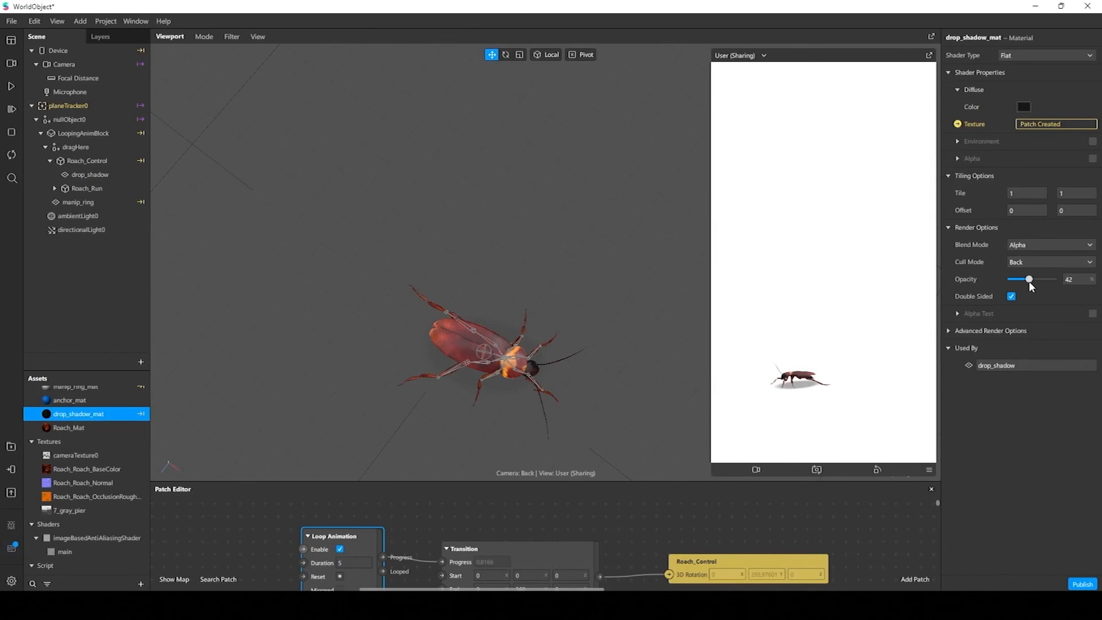
{"action": "left_click_drag", "start_coordinate": [1027, 281], "coordinate": [1026, 282]}
Soften the drop shadow's edge by setting Edge Max to 0.6 in the Smooth Step patch feeding drop_shadow_mat
{"action": "left_click_drag", "start_coordinate": [703, 478], "coordinate": [717, 430]}
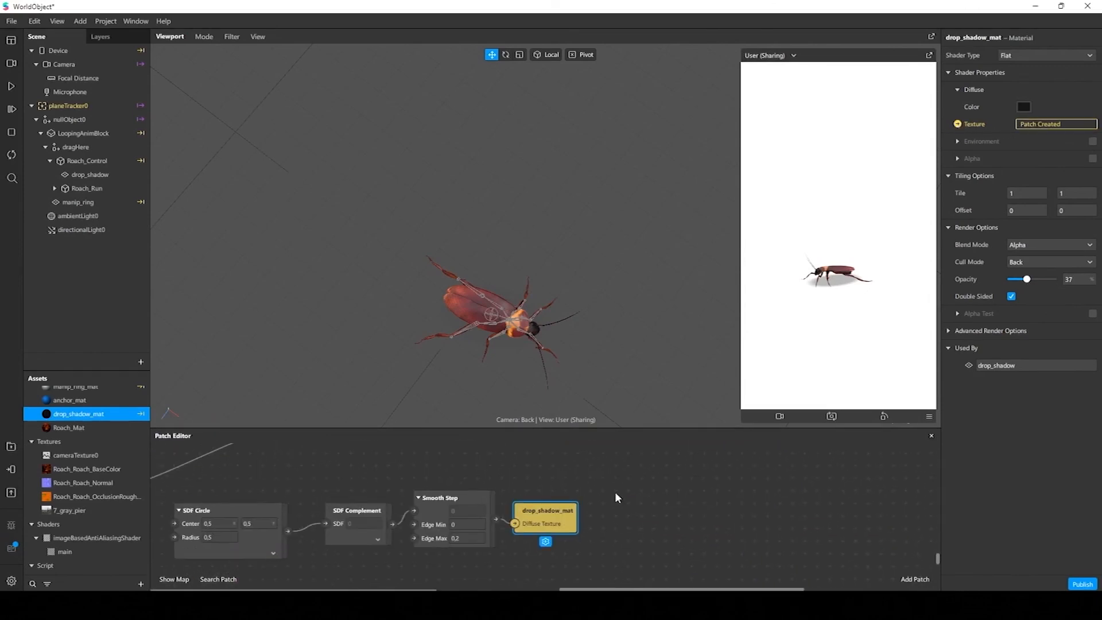
{"action": "middle_click_drag", "start_coordinate": [306, 519], "coordinate": [386, 508]}
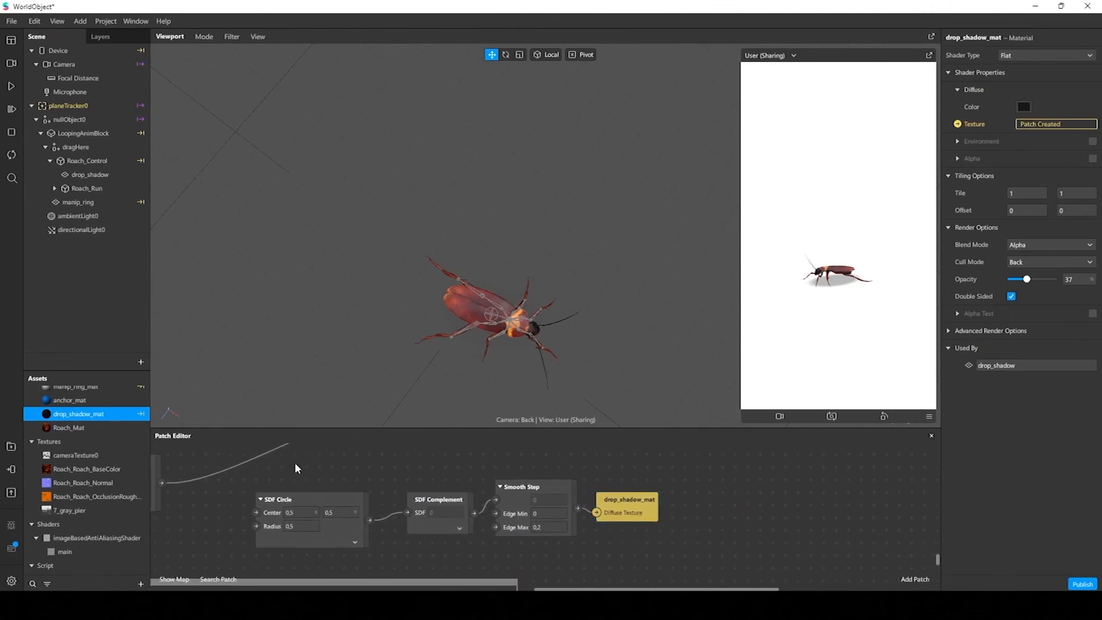
{"action": "left_click_drag", "start_coordinate": [295, 463], "coordinate": [625, 575]}
{"action": "left_click", "coordinate": [761, 521]}
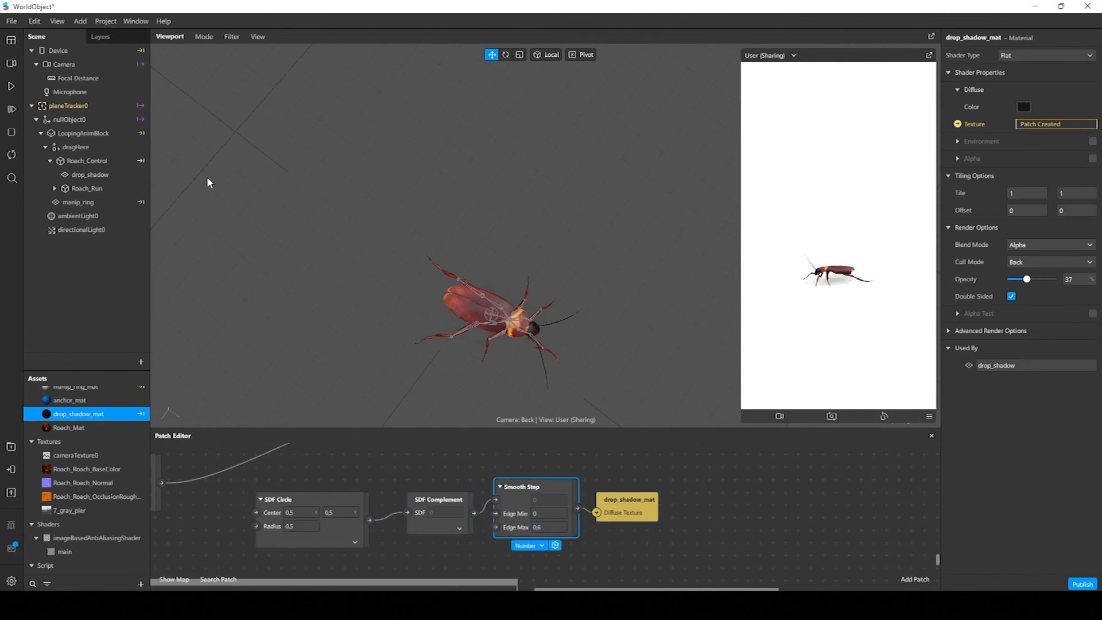
Resume playback and raise the drop_shadow_mat opacity to 66%
{"action": "left_click", "coordinate": [11, 86]}
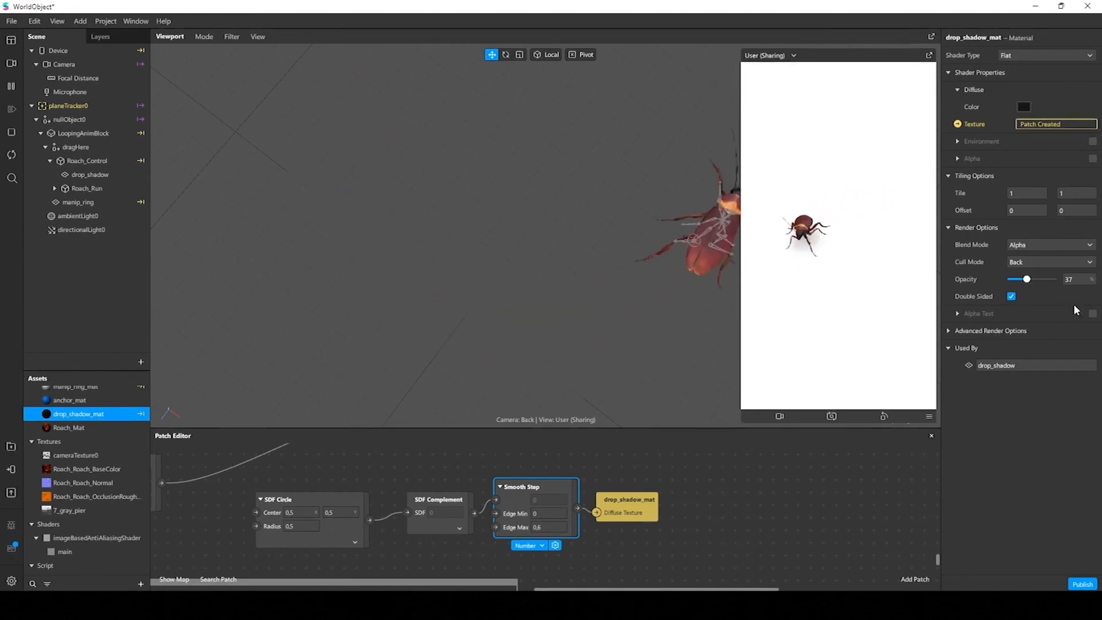
{"action": "left_click_drag", "start_coordinate": [1026, 279], "coordinate": [1038, 280]}
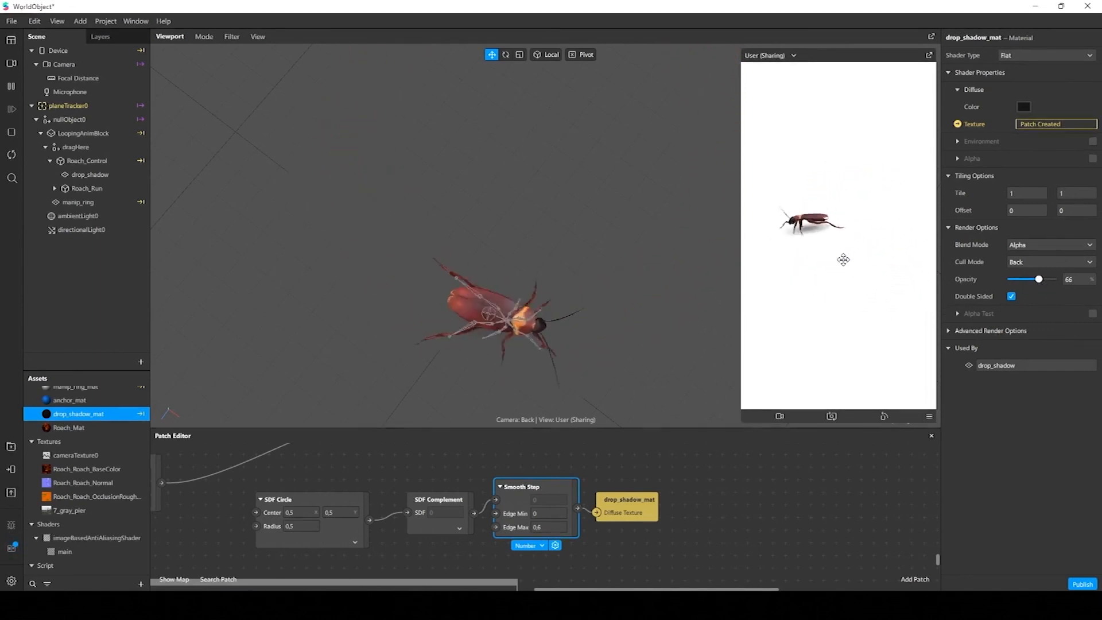
{"action": "scroll", "coordinate": [616, 268], "scroll_direction": "down", "scroll_amount": 5}
{"action": "left_click_drag", "start_coordinate": [617, 268], "coordinate": [511, 168], "text": "alt"}
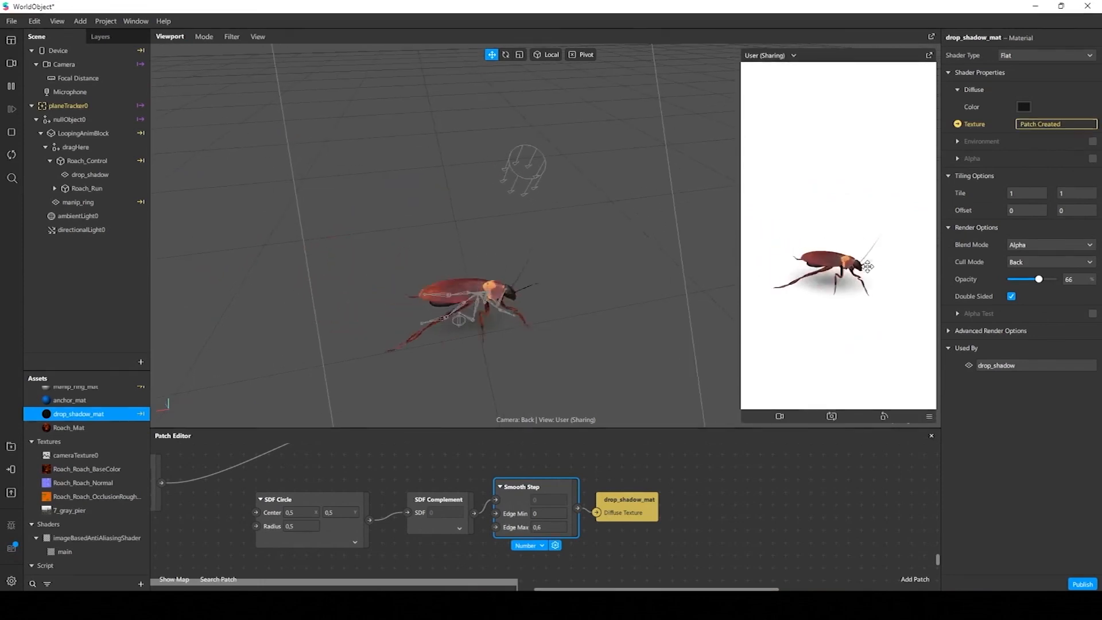
{"action": "mouse_move", "coordinate": [868, 266]}
{"action": "left_mouse_down"}
{"action": "mouse_move", "coordinate": [905, 271]}
{"action": "mouse_move", "coordinate": [898, 253]}
{"action": "mouse_move", "coordinate": [896, 263]}
{"action": "mouse_move", "coordinate": [856, 264]}
{"action": "left_mouse_up"}
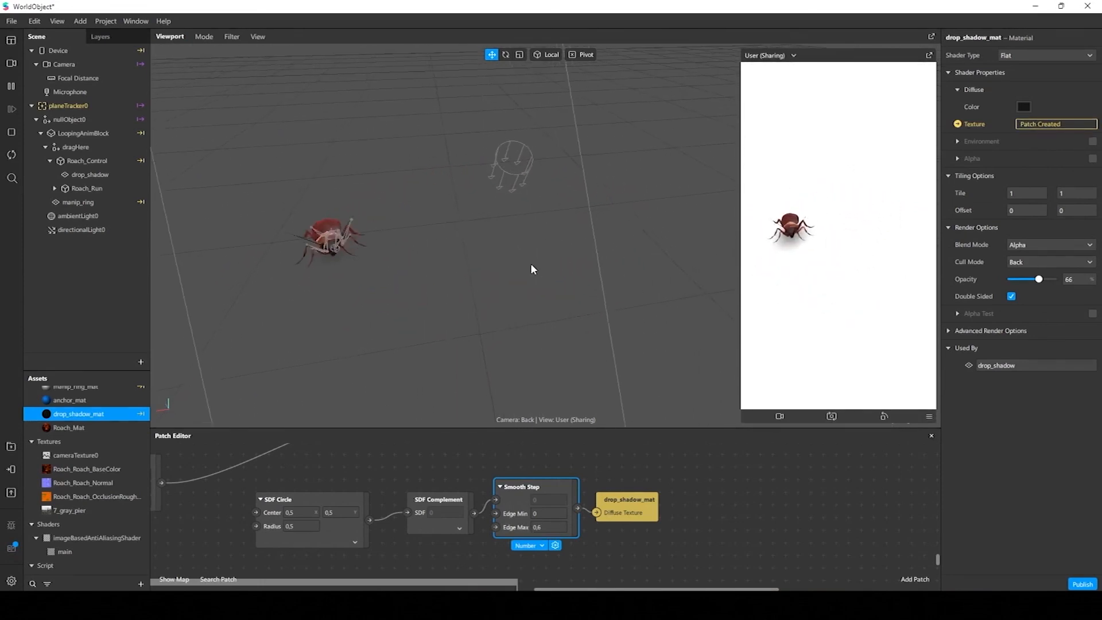
{"action": "left_click_drag", "start_coordinate": [533, 269], "coordinate": [538, 310], "text": "alt"}
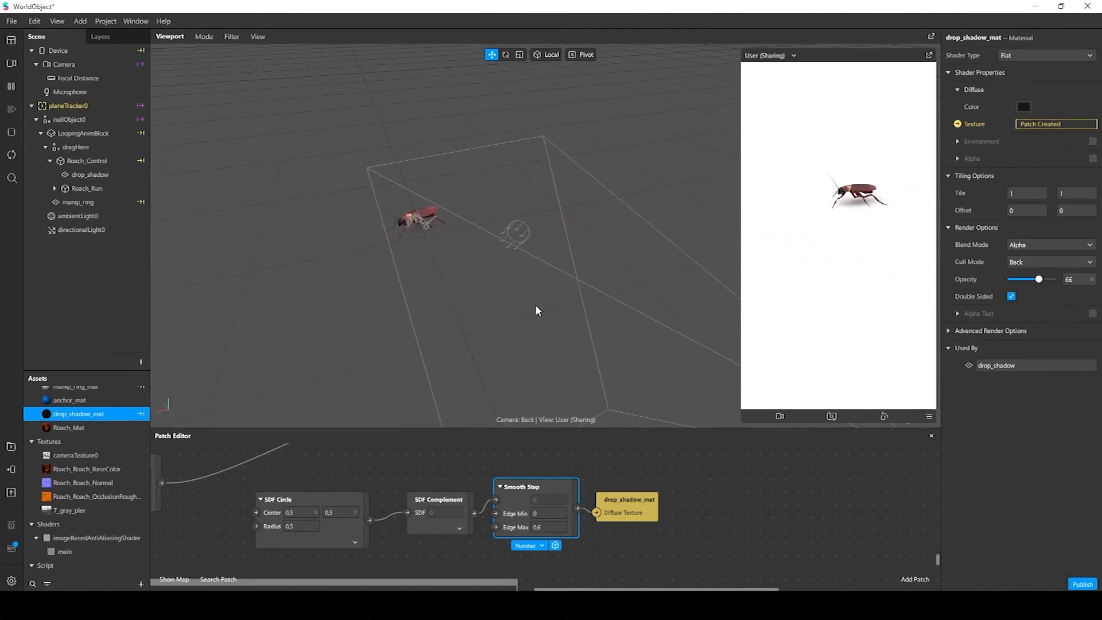